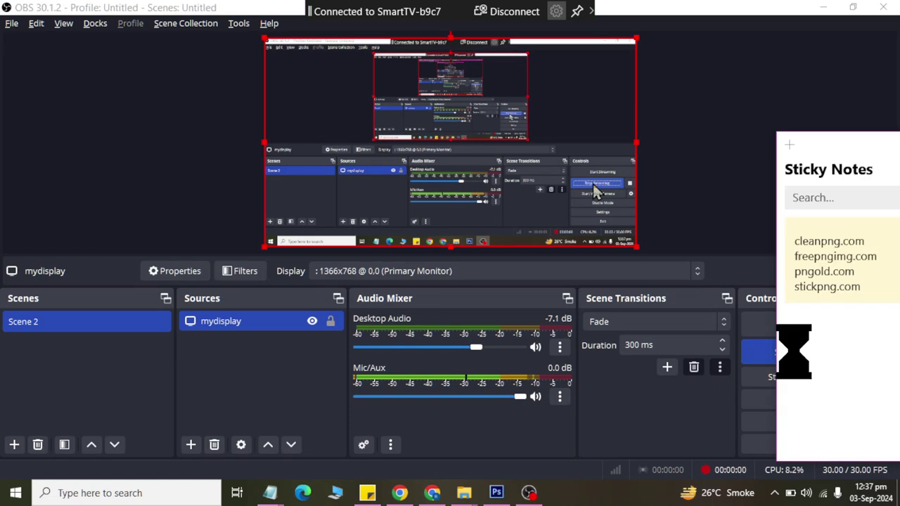
Close the floating Character and Properties panels over the red-black ID card design.
key(alt+Tab)
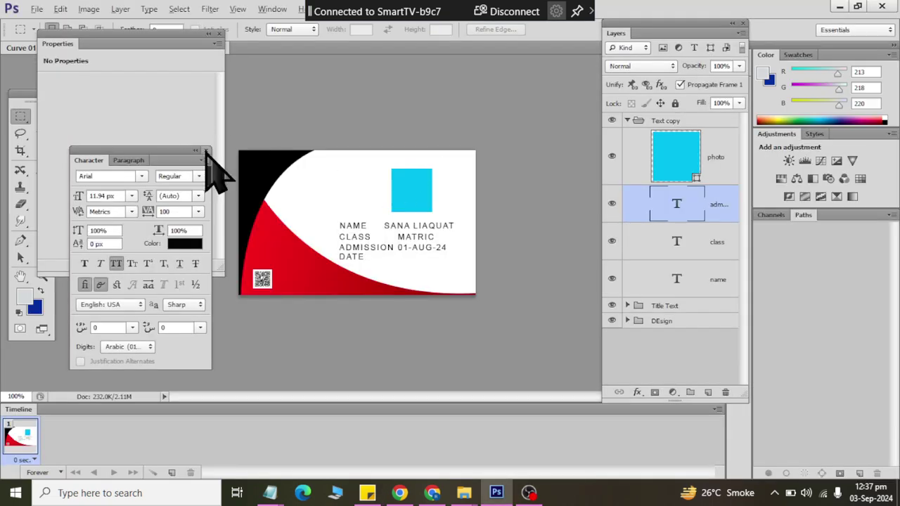
click(206, 150)
click(219, 34)
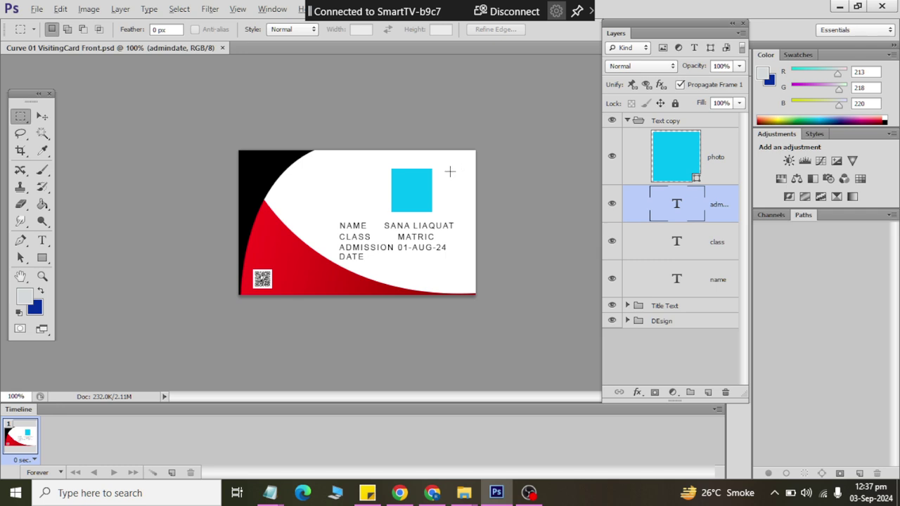
click(464, 492)
mouse_move(463, 493)
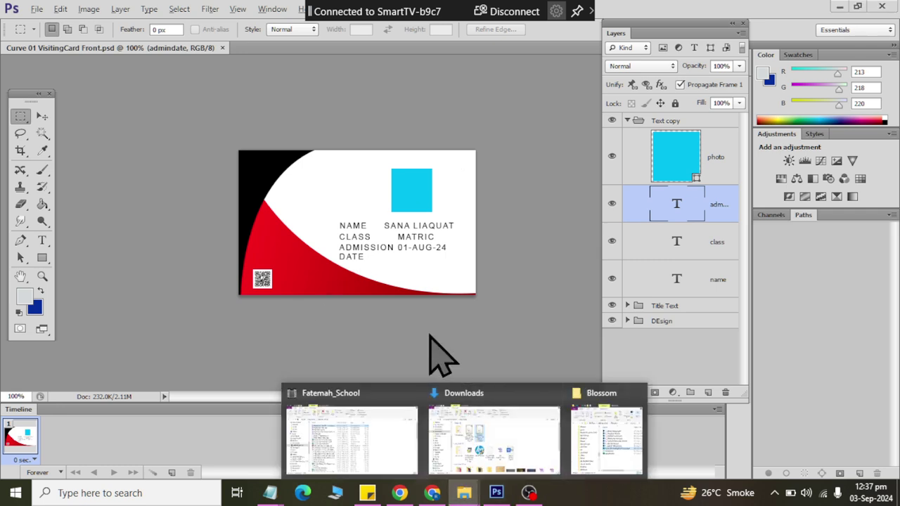
Bring up the Blossom folder window with no files selected.
click(385, 471)
click(611, 422)
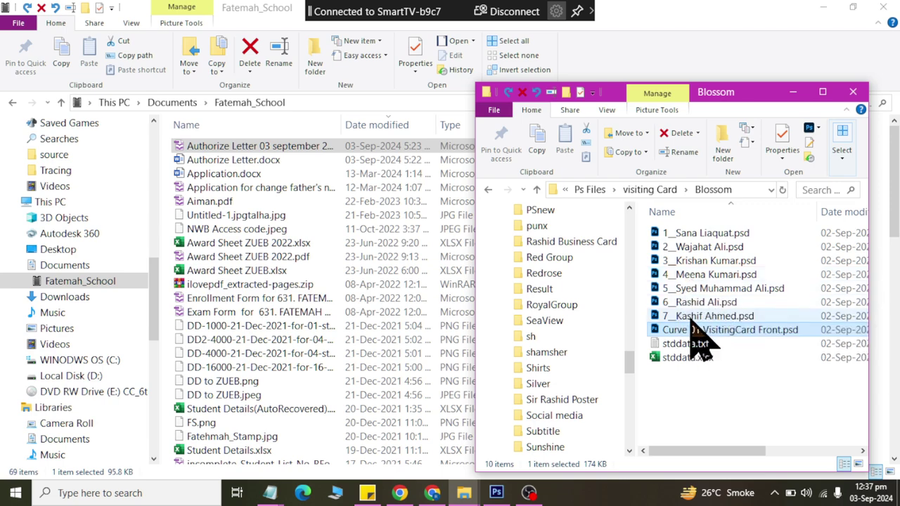
click(711, 395)
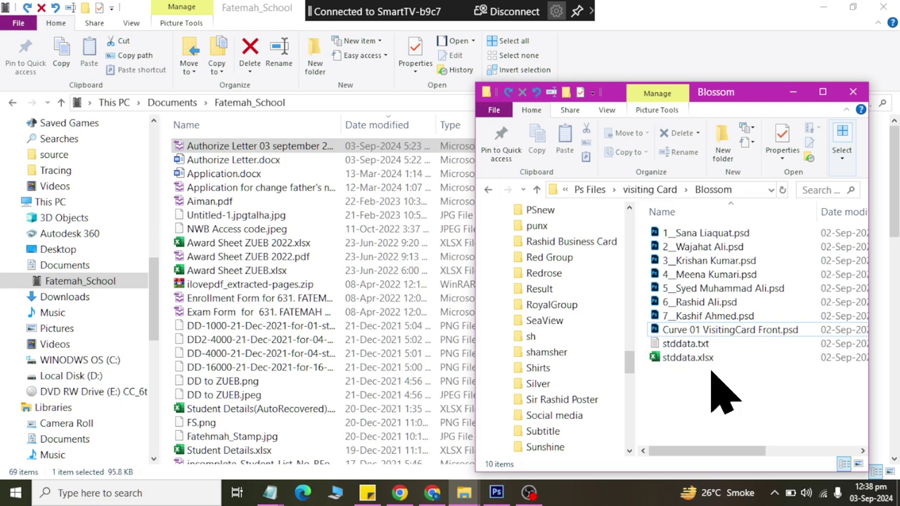
Open the Documents > latest folder in Explorer, then return to the Blossom window.
click(15, 493)
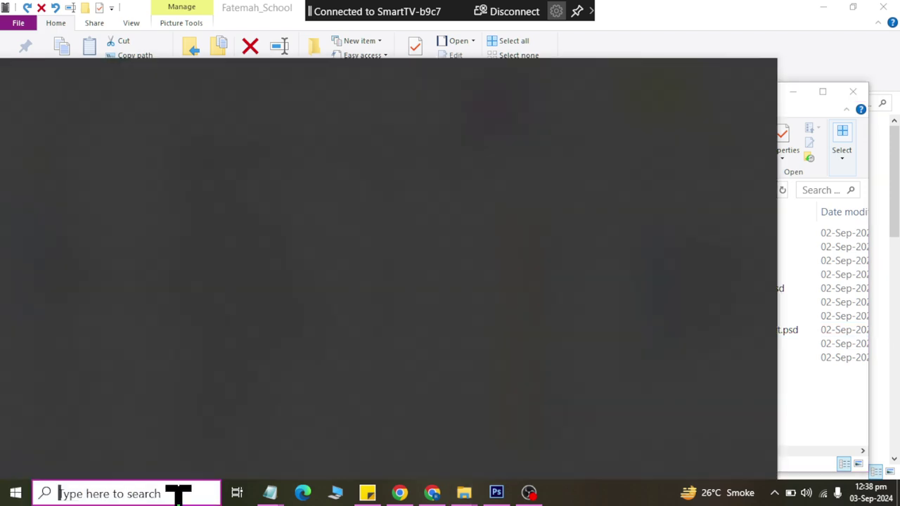
mouse_move(42, 211)
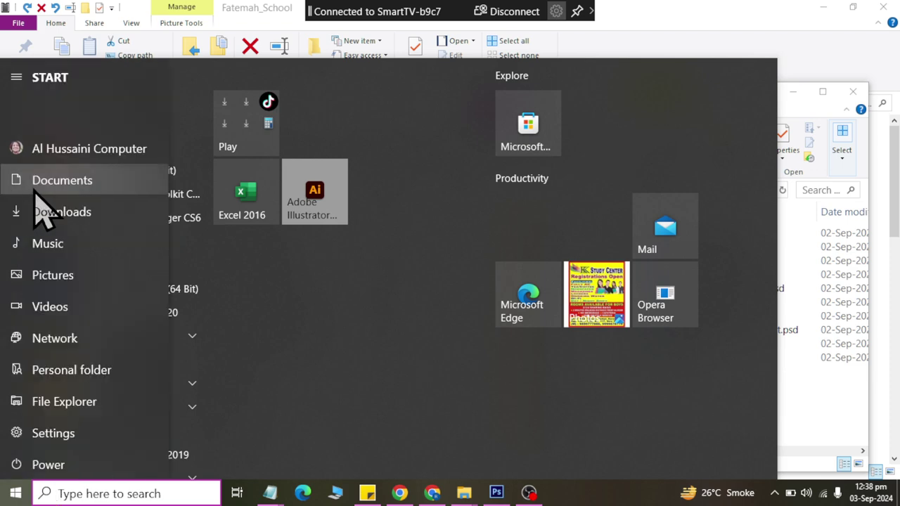
click(35, 184)
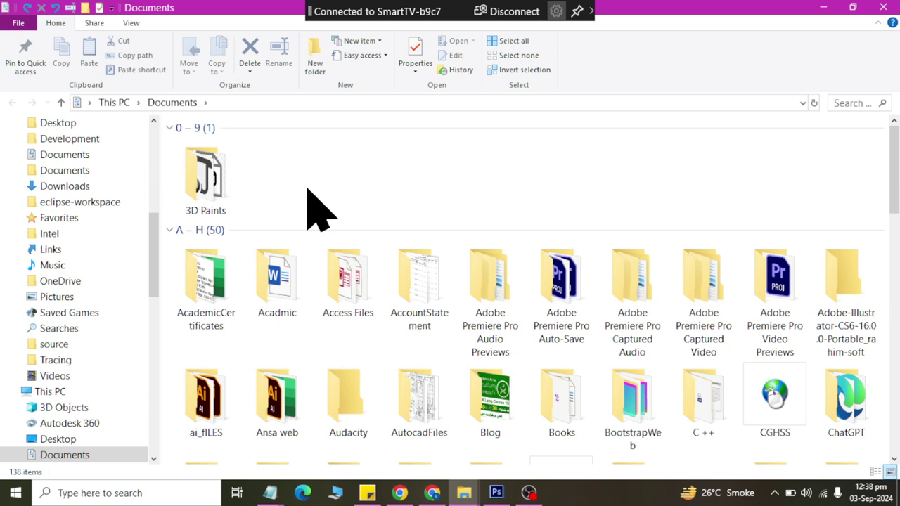
text(lat)
key(Return)
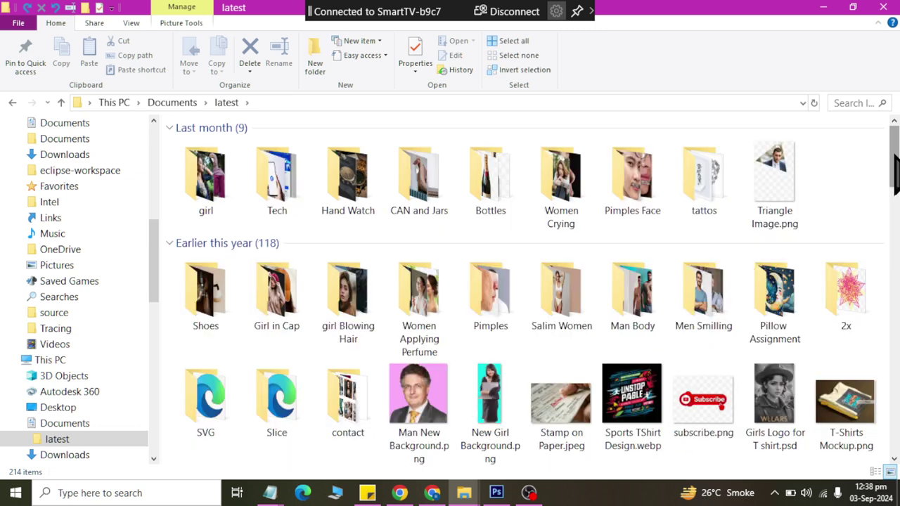
drag(895, 163, 895, 174)
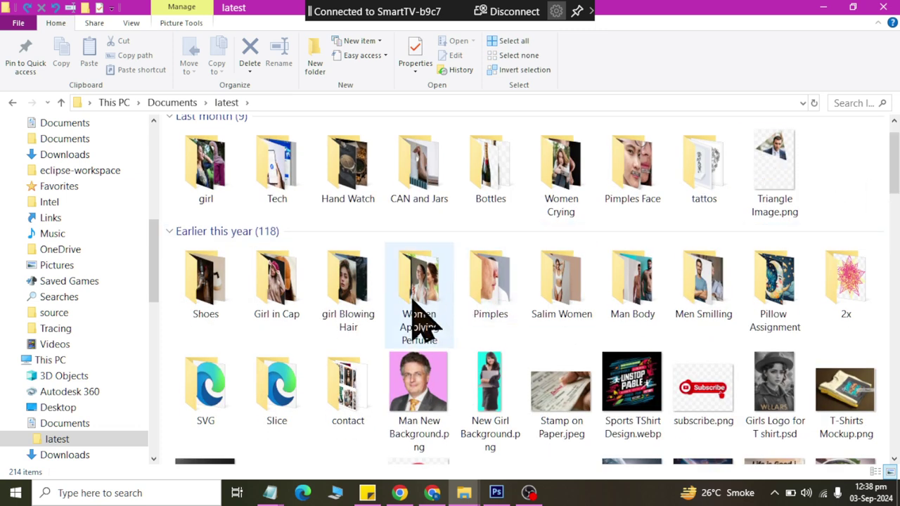
key(alt+Tab)
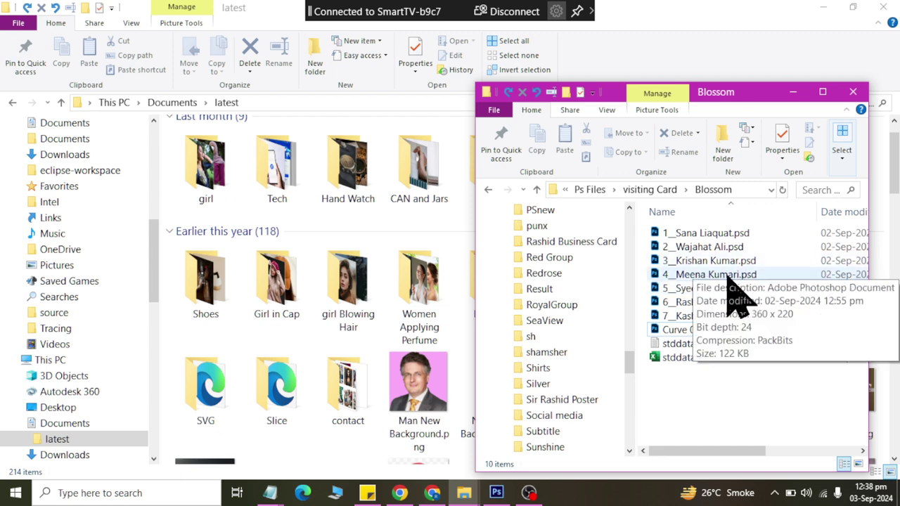
Copy two AdobeStock portrait photos from girl Blowing Hair into the Blossom folder.
double_click(337, 310)
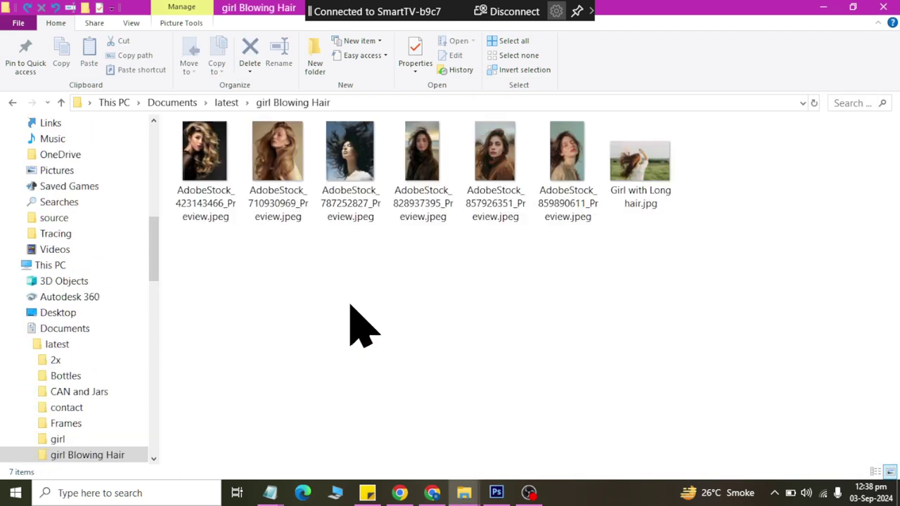
click(511, 177)
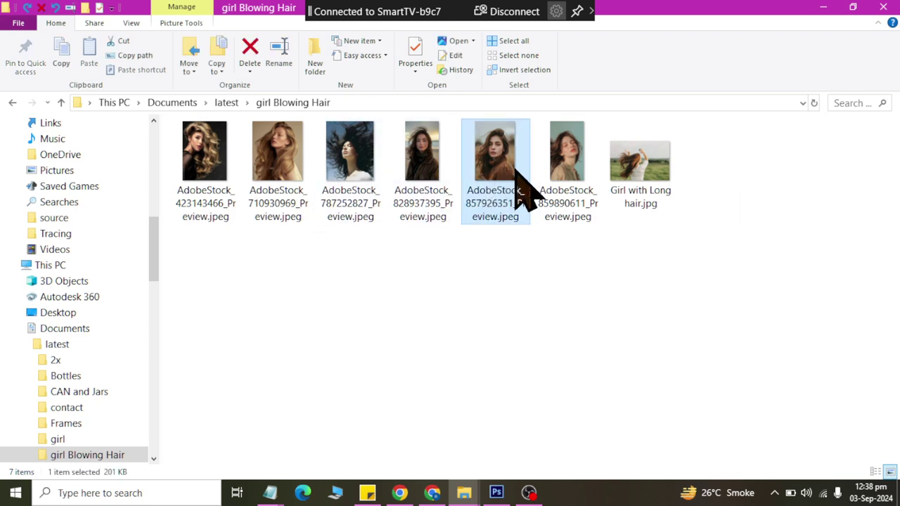
ctrl+click(568, 175)
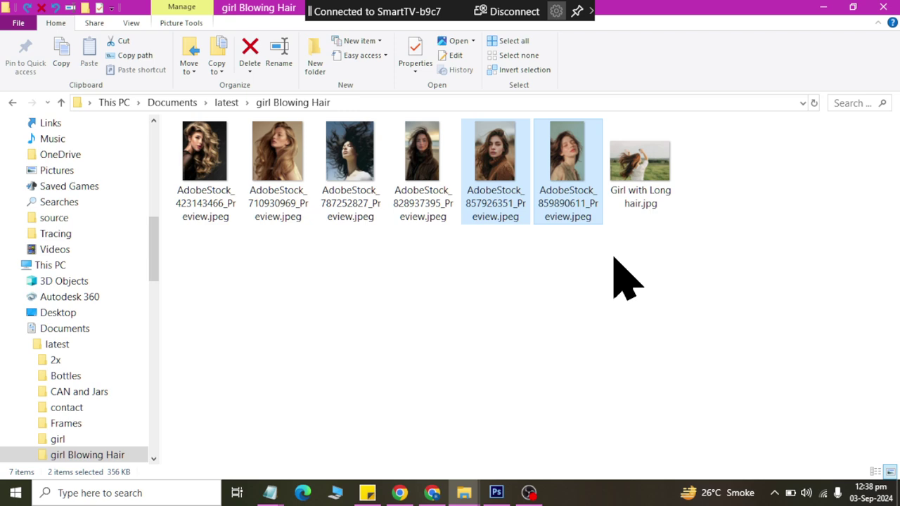
key(alt+Tab)
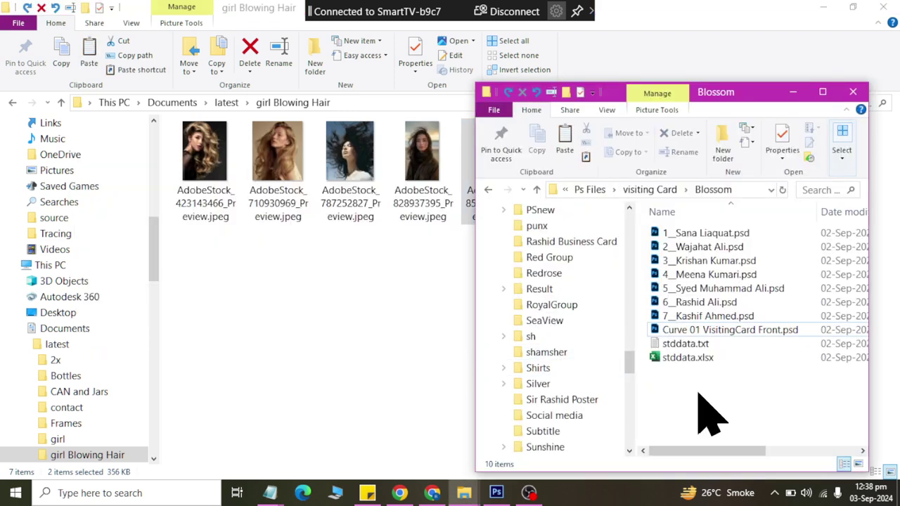
key(ctrl+v)
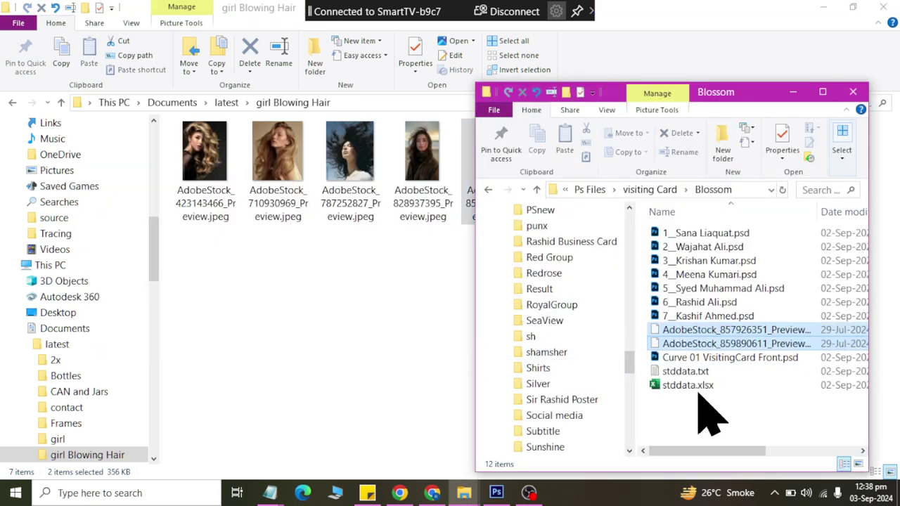
click(699, 414)
Rename the two pasted photos as .jpeg files named after two students.
click(709, 328)
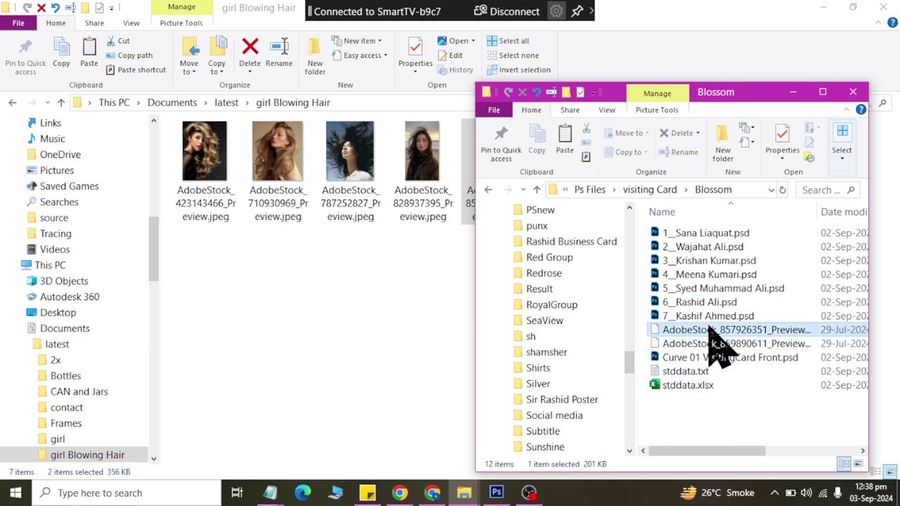
click(708, 329)
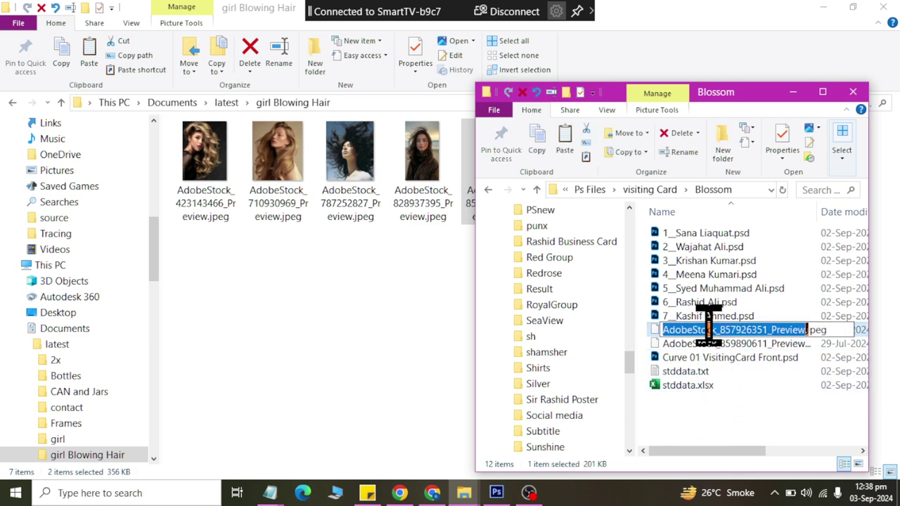
text(sana)
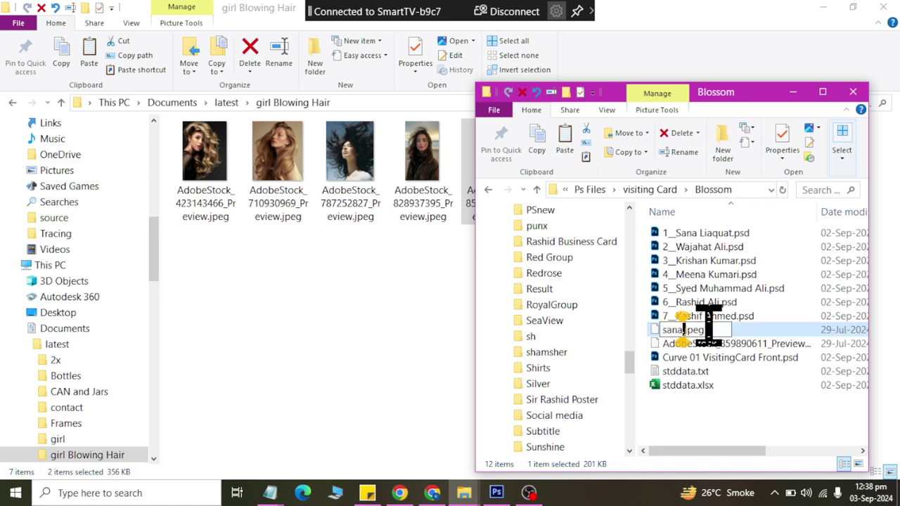
key(Return)
click(708, 331)
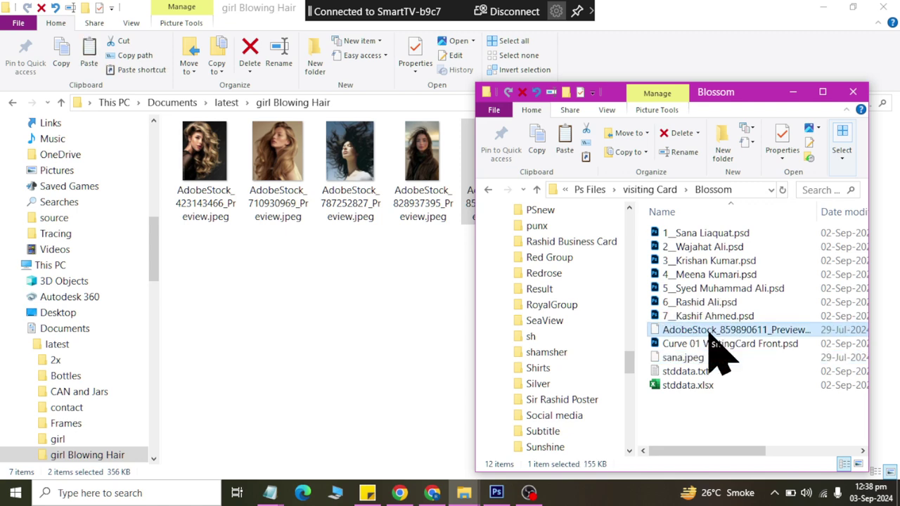
click(709, 331)
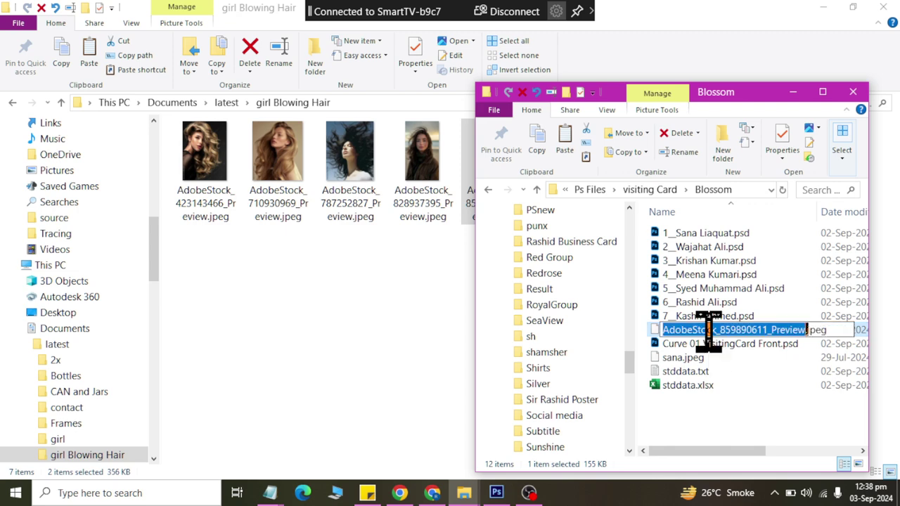
text(meena)
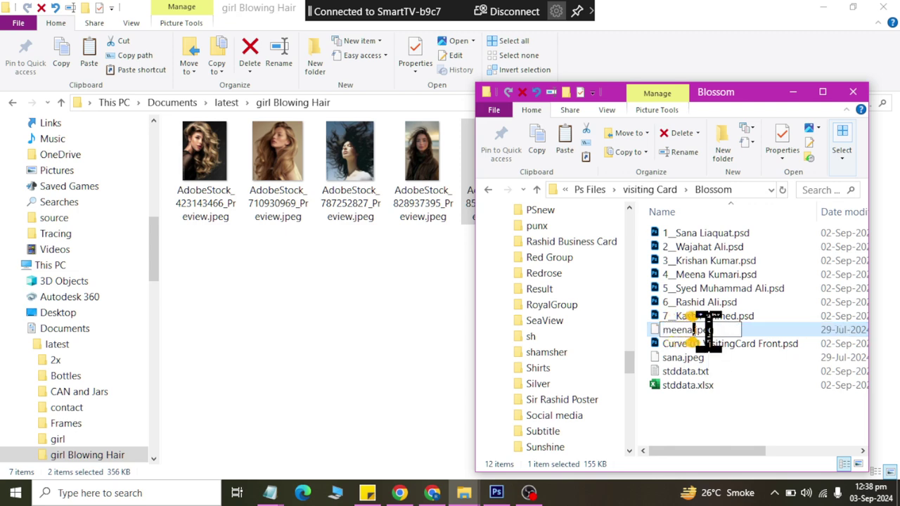
key(Return)
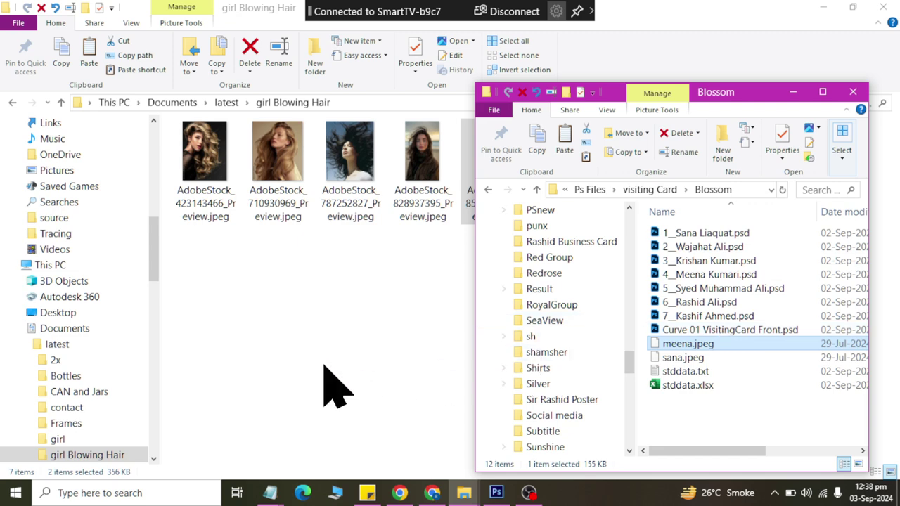
click(295, 365)
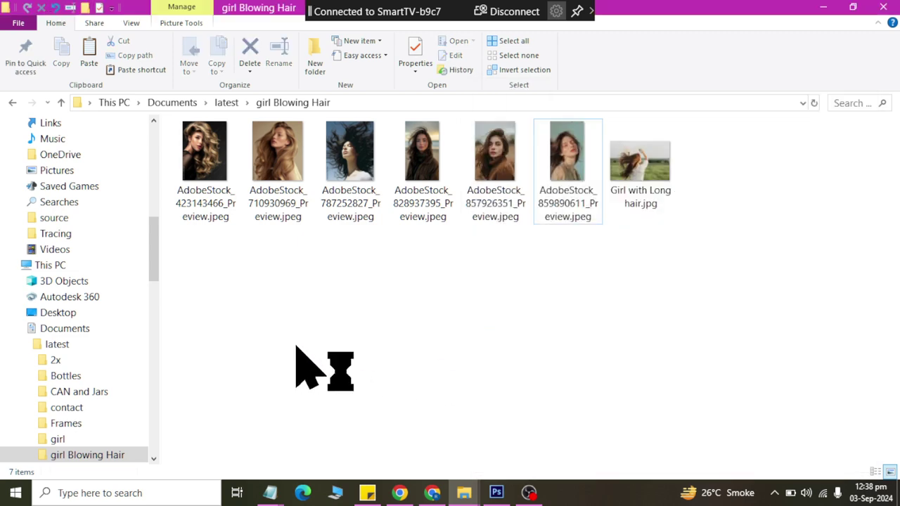
In the latest folder, select Man New Background.png plus four portrait photos.
key(BackSpace)
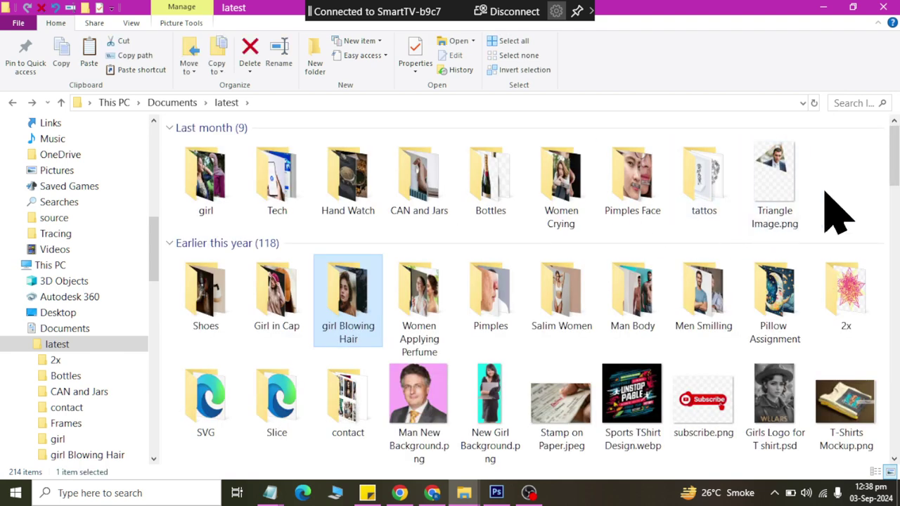
click(409, 432)
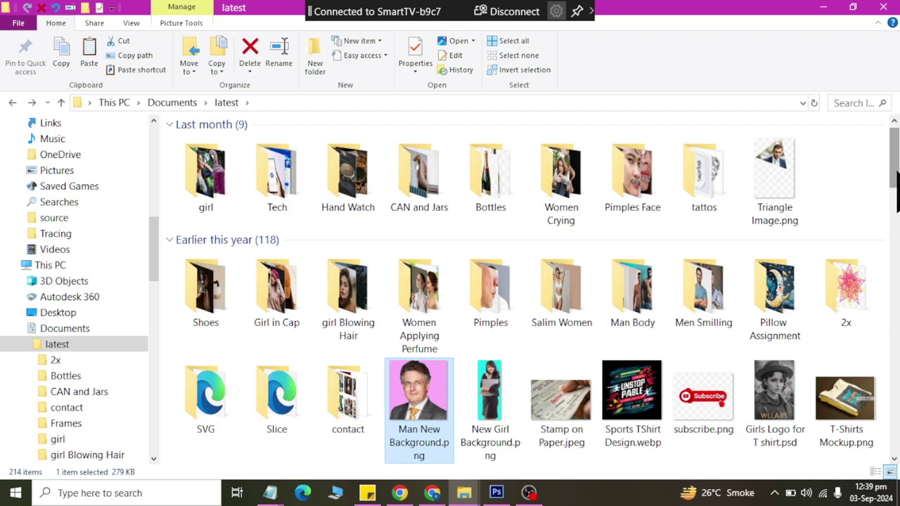
drag(895, 197, 896, 256)
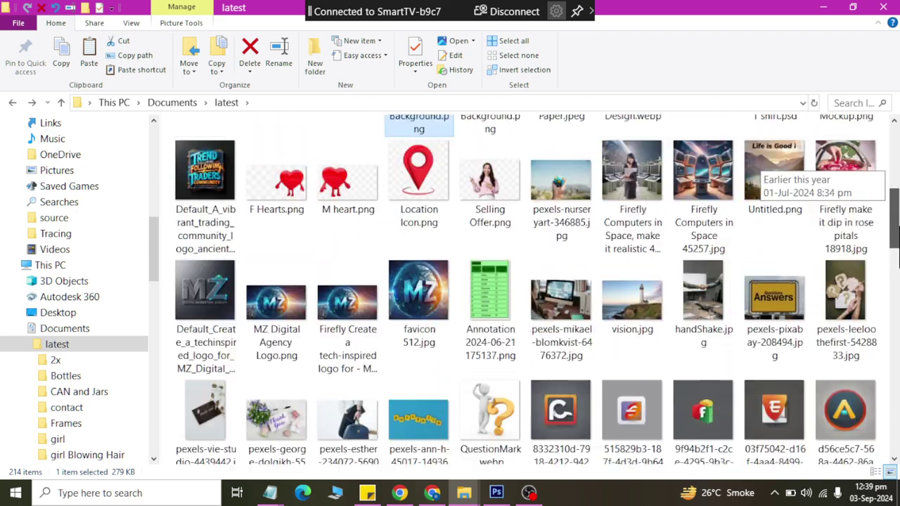
drag(895, 218, 896, 330)
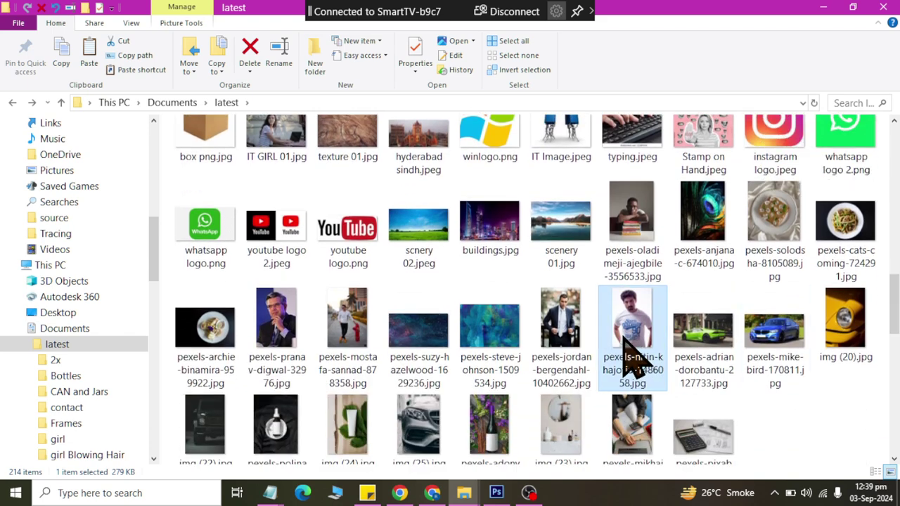
ctrl+click(592, 361)
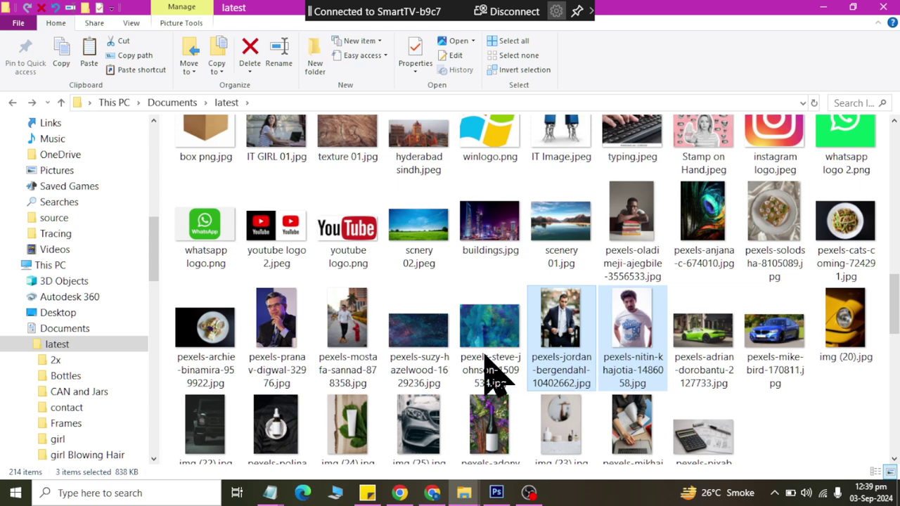
ctrl+click(270, 380)
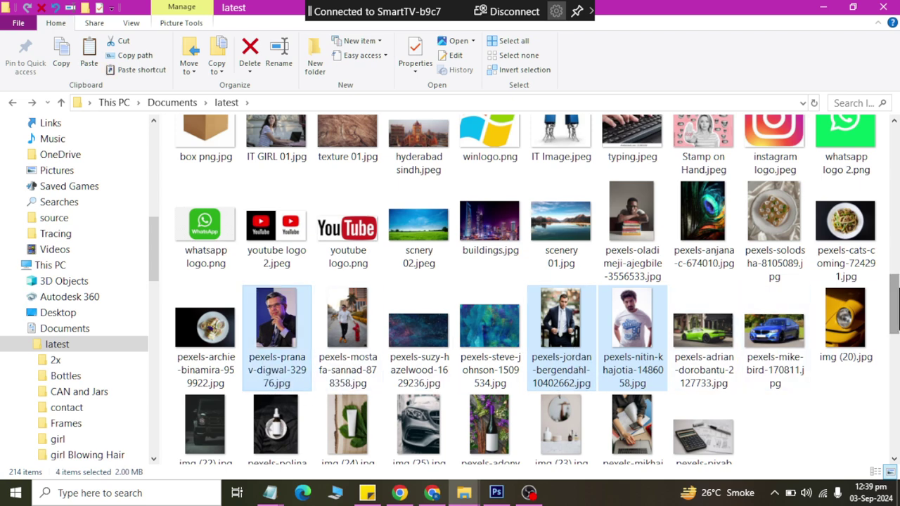
mouse_move(896, 309)
mouse_down()
mouse_move(895, 429)
mouse_move(895, 411)
mouse_up()
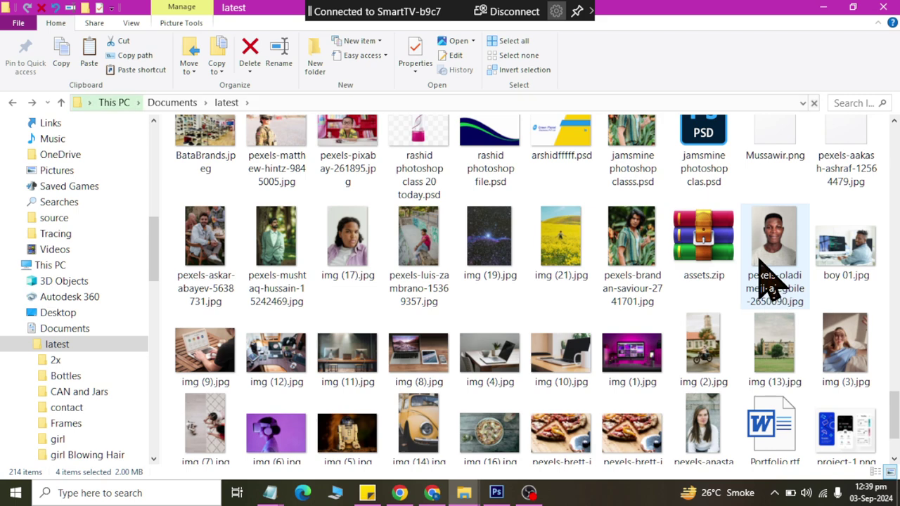
ctrl+click(628, 261)
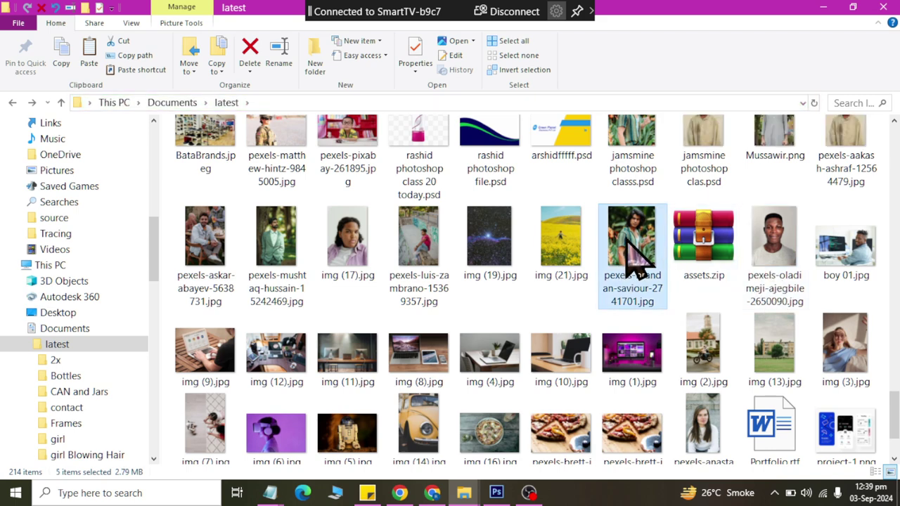
Paste the five images into Blossom and batch-rename them to 1 (1) through 1 (4).
key(alt+Tab)
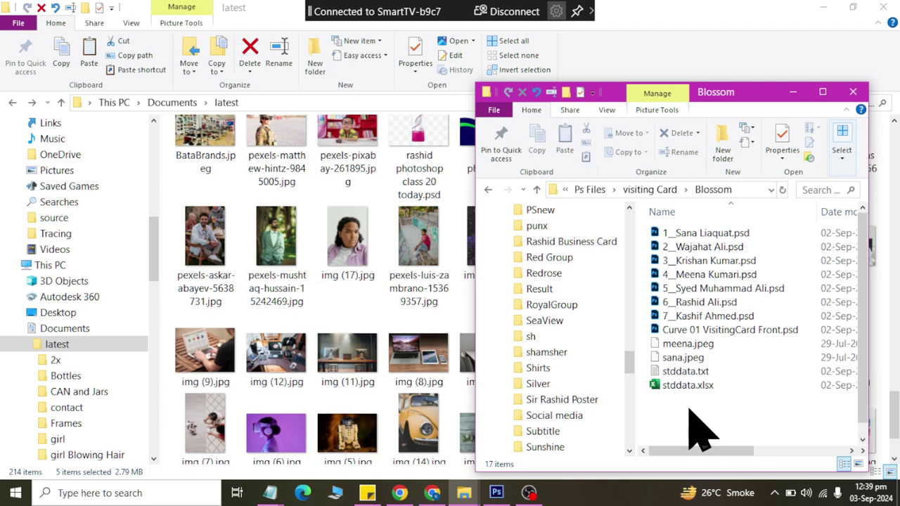
key(ctrl+v)
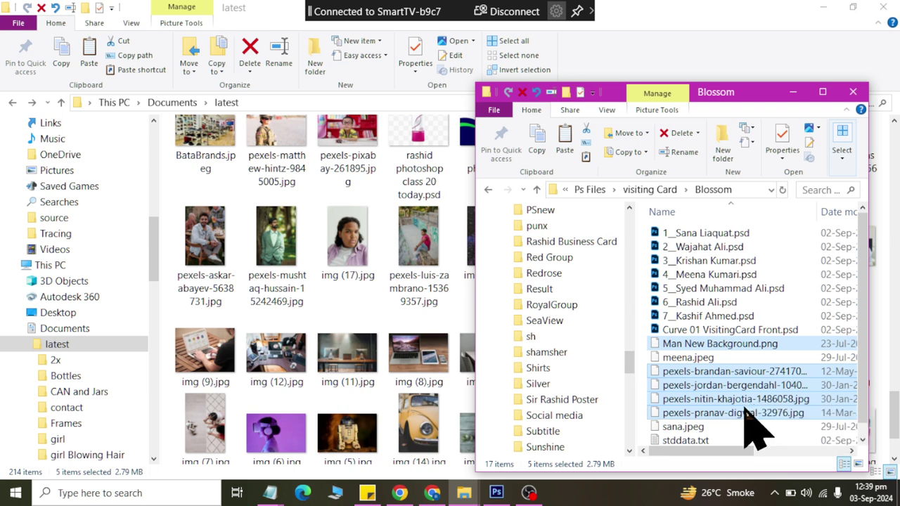
key(F2)
text(1)
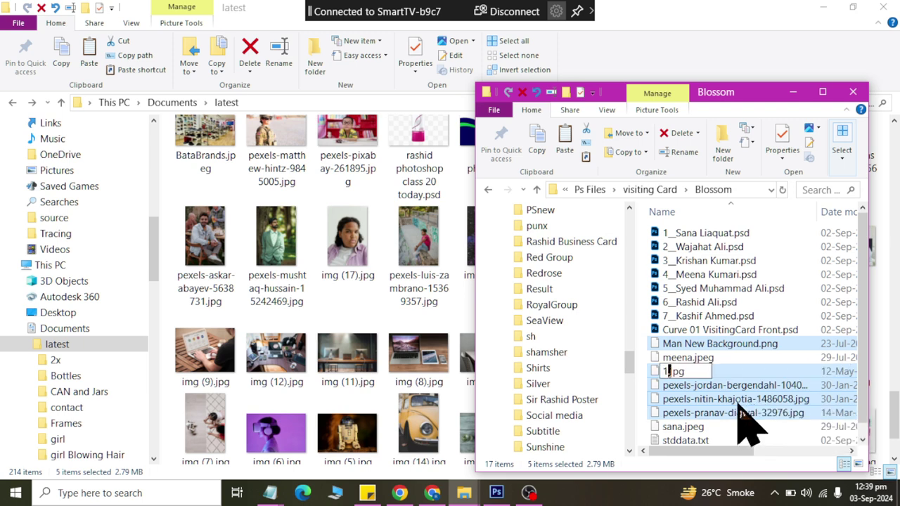
key(Return)
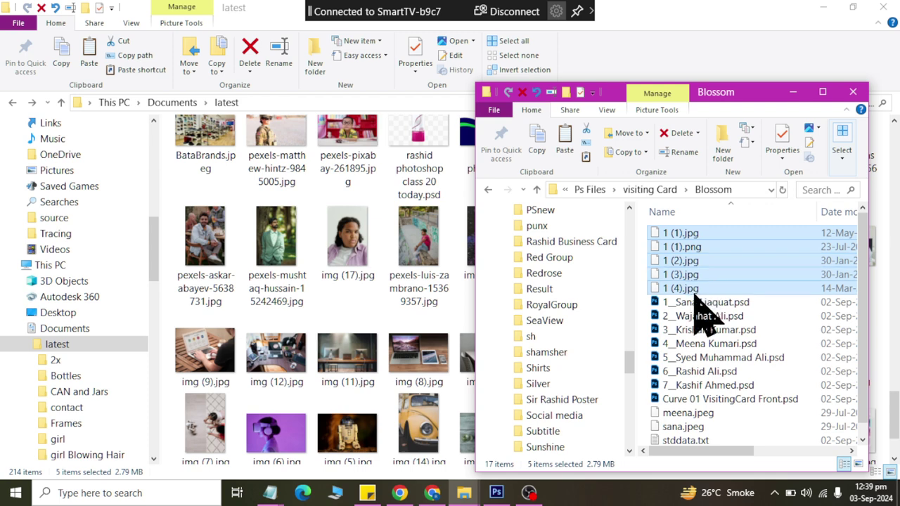
click(496, 492)
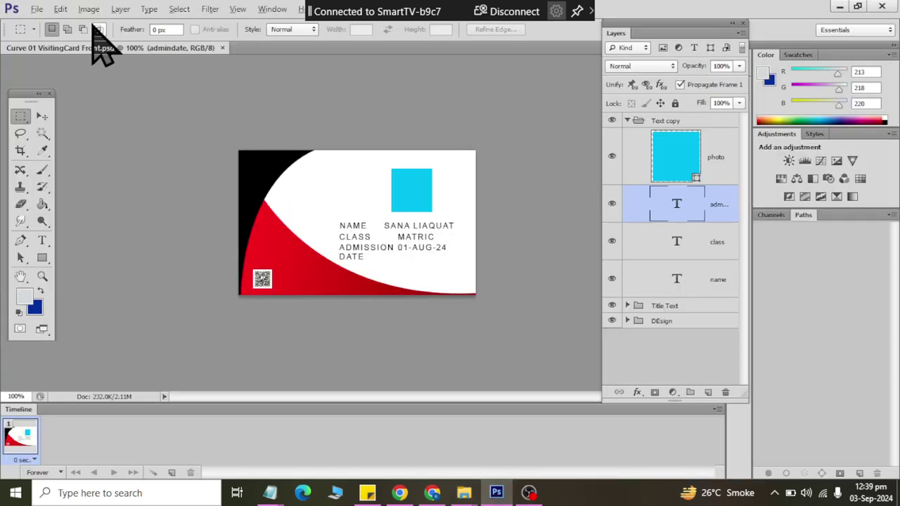
Open 1 (1).jpg in Photoshop, using the Blossom folder path copied from Explorer.
click(36, 9)
key(Escape)
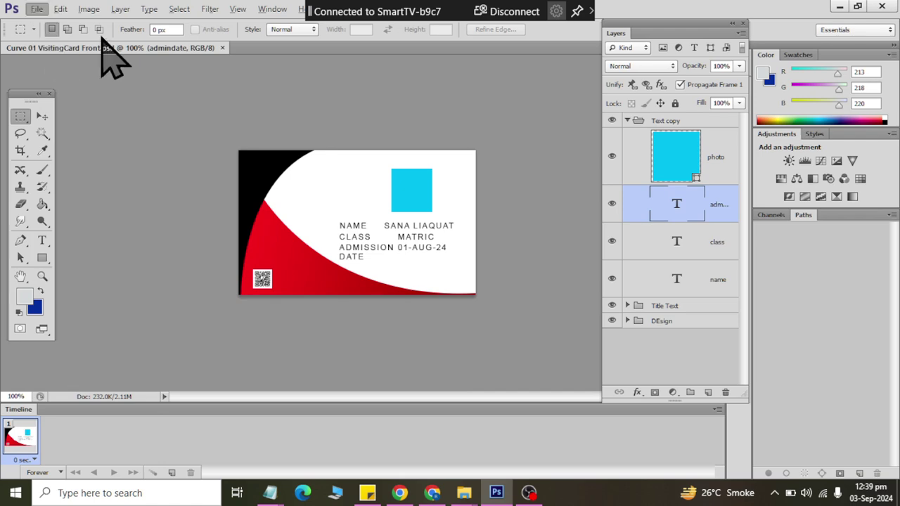
key(ctrl+o)
click(211, 201)
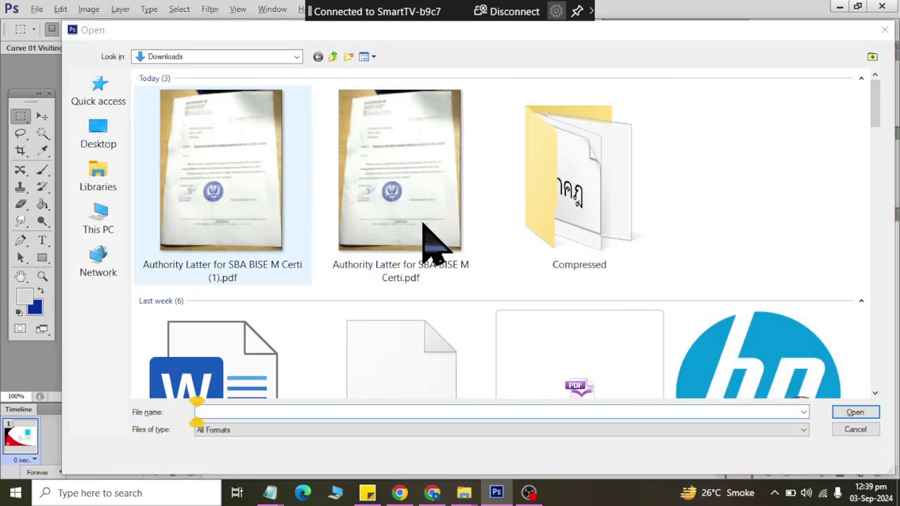
key(alt+Tab)
click(749, 190)
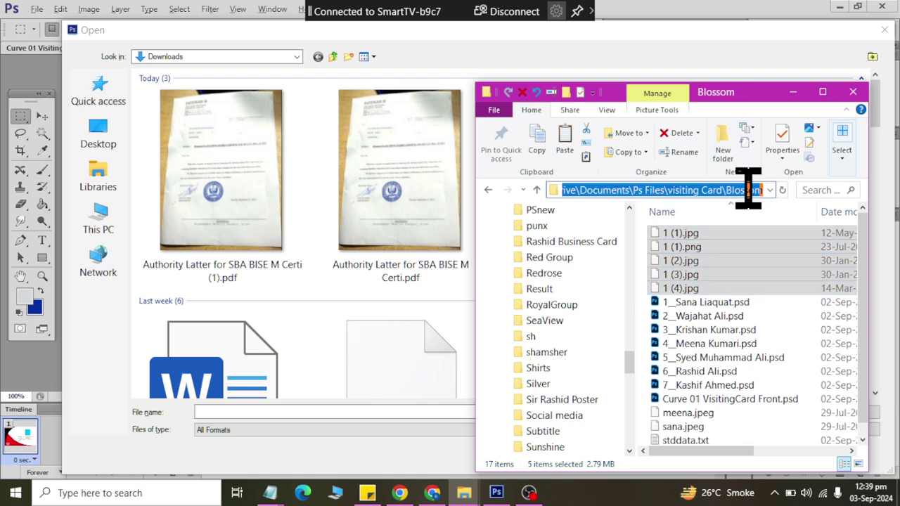
key(ctrl+c)
key(alt+Tab)
key(ctrl+v)
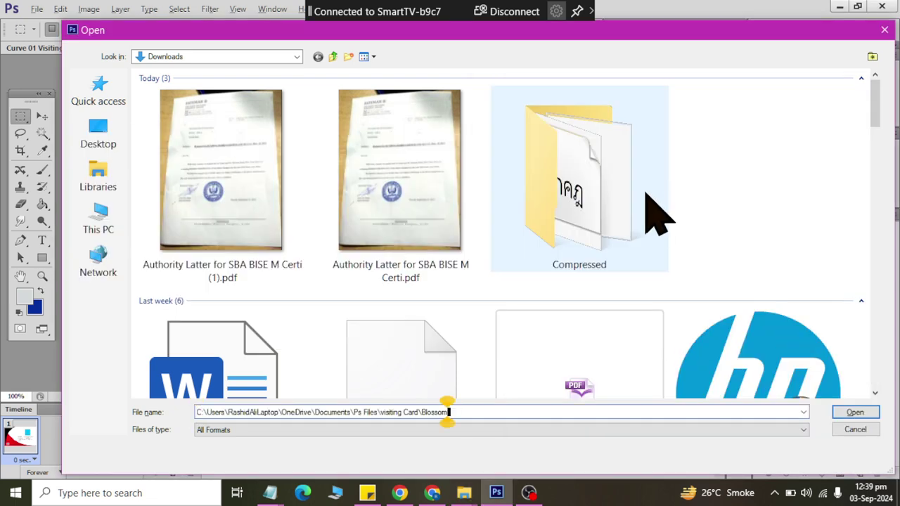
key(Return)
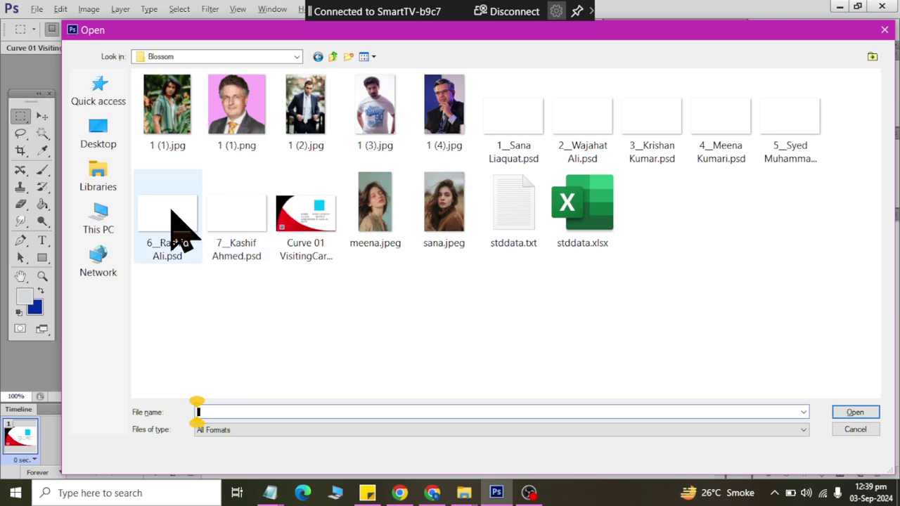
click(164, 129)
double_click(169, 144)
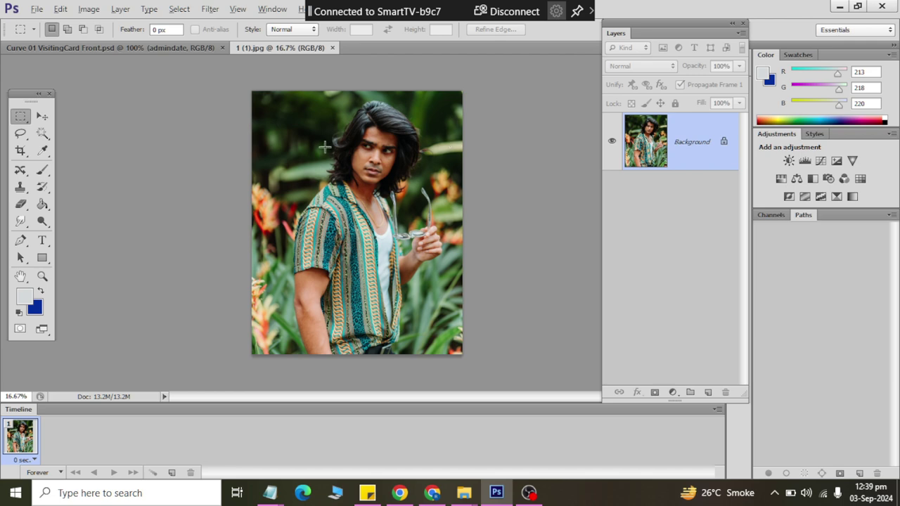
Unlock the photo's background as Layer 0 and copy a rectangle around the man's head.
double_click(725, 144)
click(634, 183)
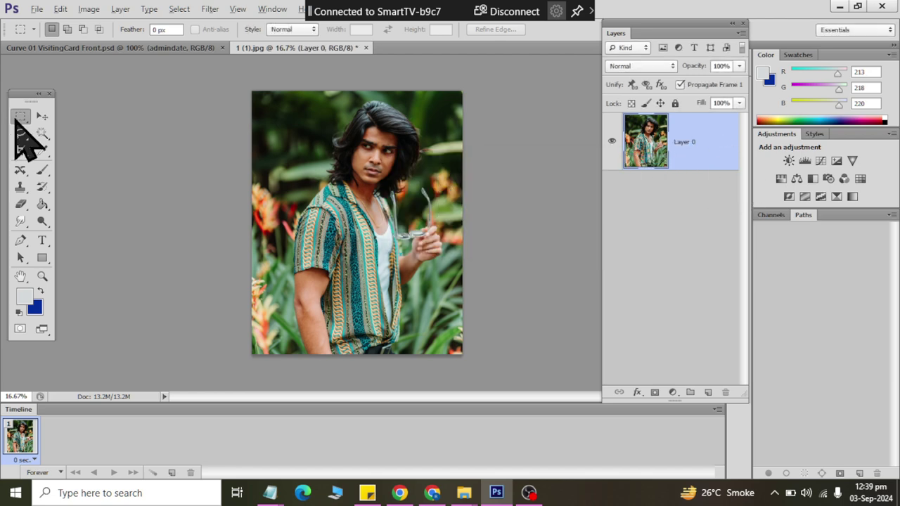
drag(314, 98, 423, 216)
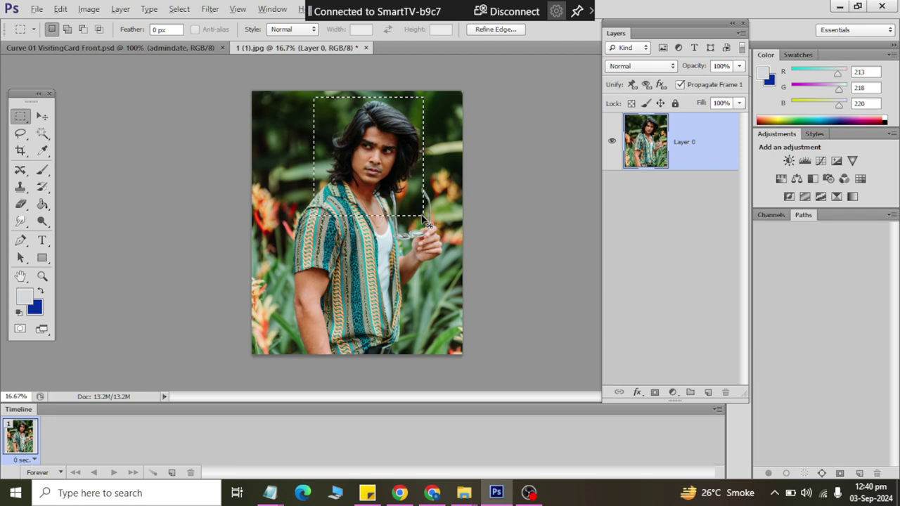
key(ctrl+c)
key(ctrl+n)
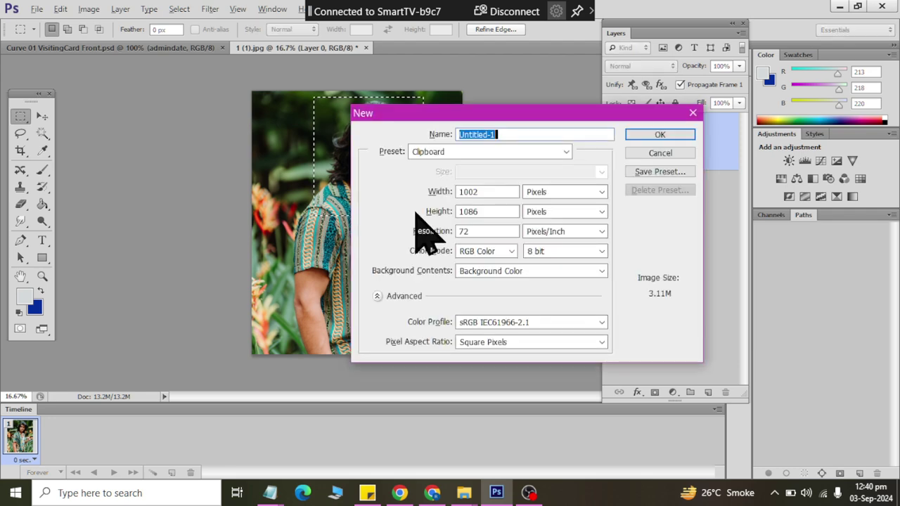
Create a new 1002×1086 RGB Color document from the Clipboard preset.
click(480, 274)
click(464, 293)
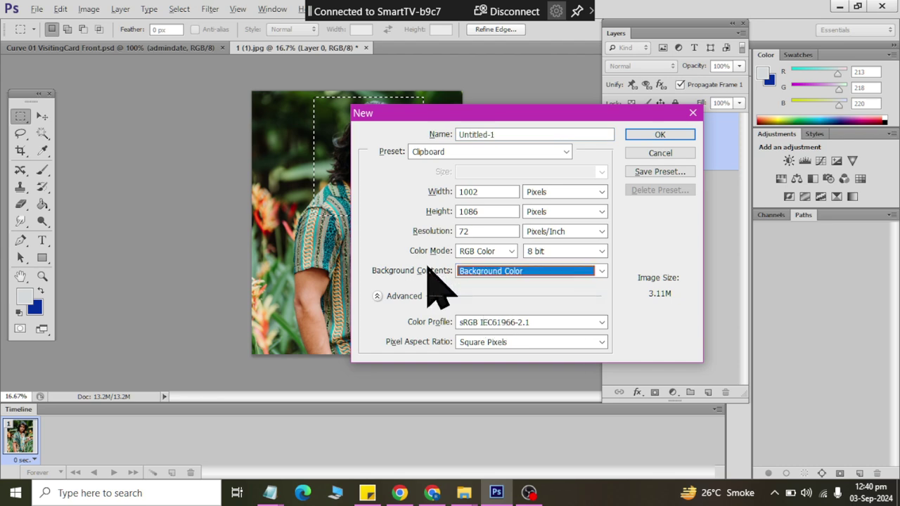
click(483, 251)
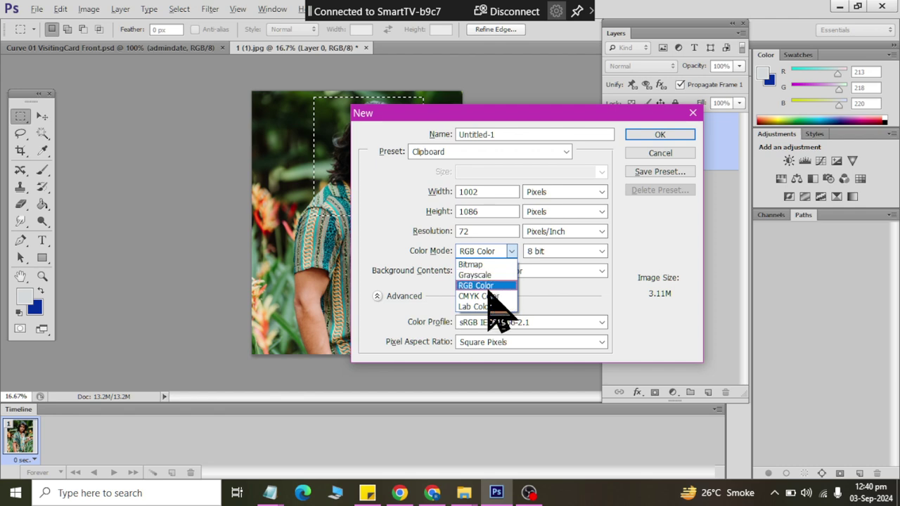
click(488, 285)
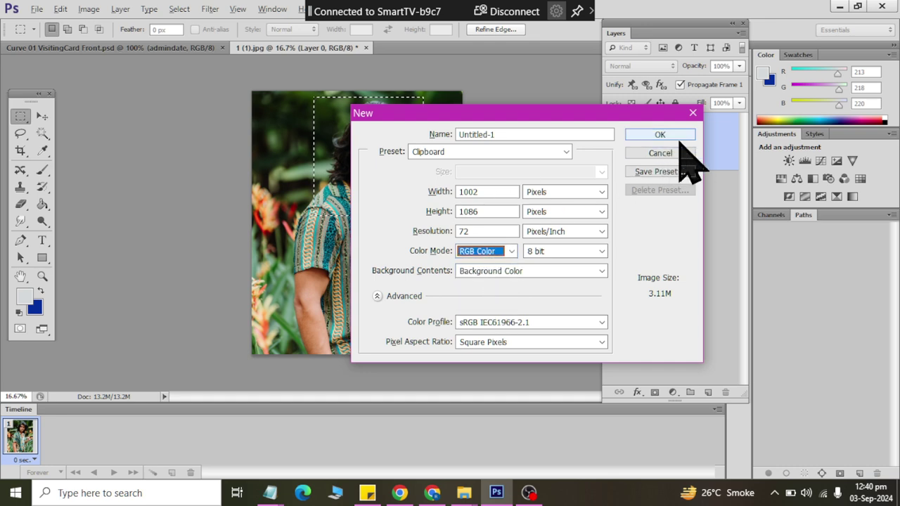
click(641, 135)
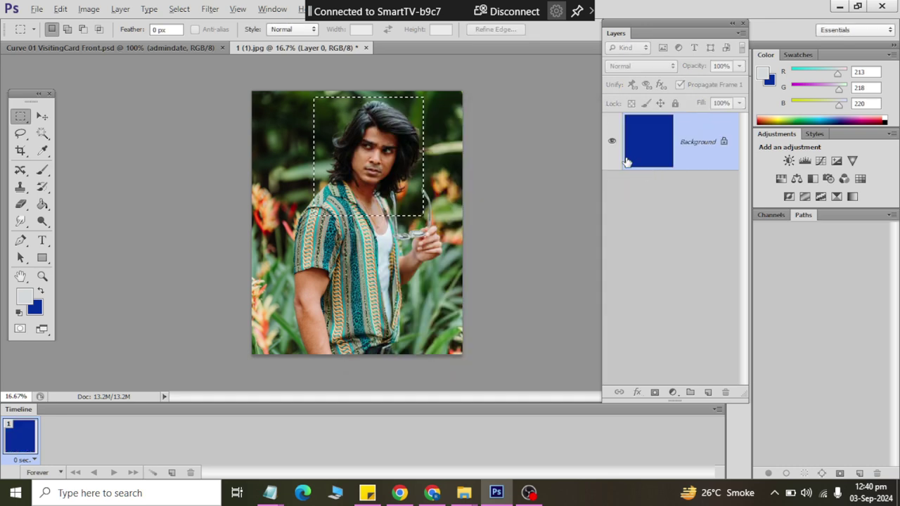
Bring the head crop in as Layer 1 and delete the blue background layer.
drag(619, 165, 691, 202)
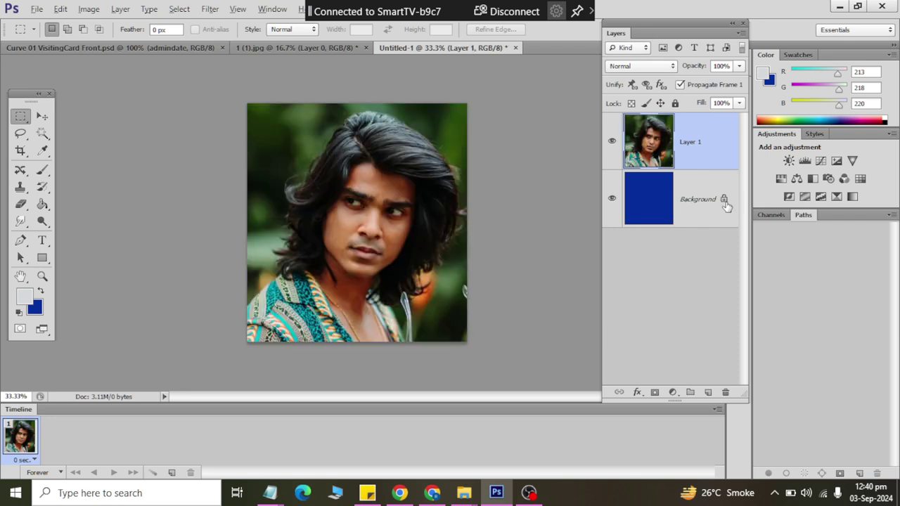
click(716, 204)
double_click(723, 200)
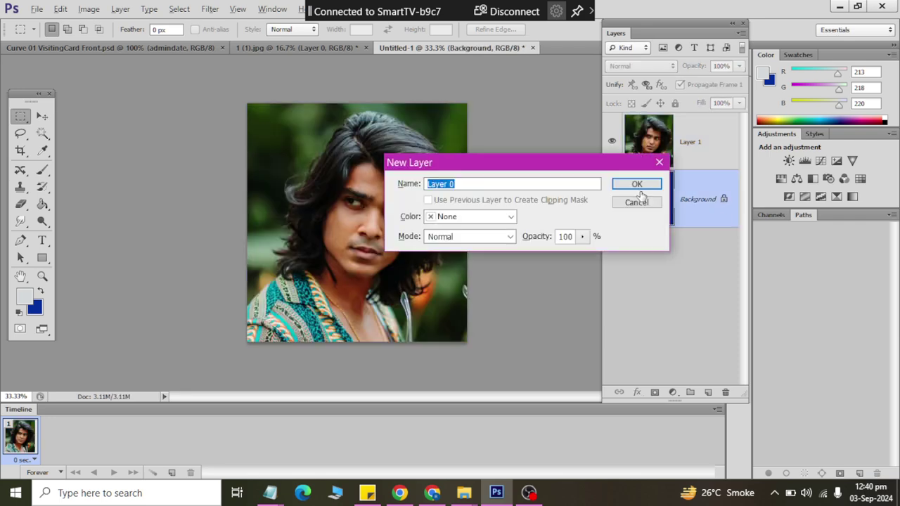
click(641, 184)
drag(689, 209, 725, 392)
Save the head portrait into Blossom as a Maximum-quality JPEG named after a student.
key(alt+f)
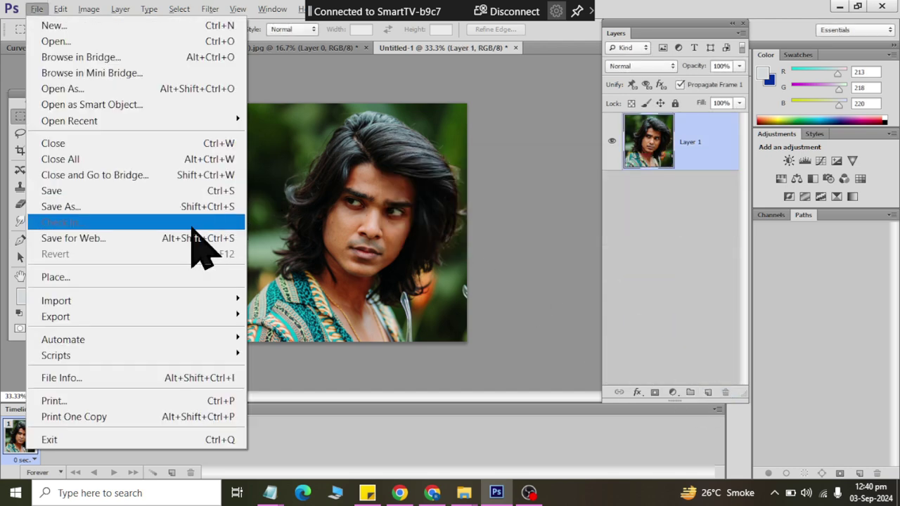
click(177, 207)
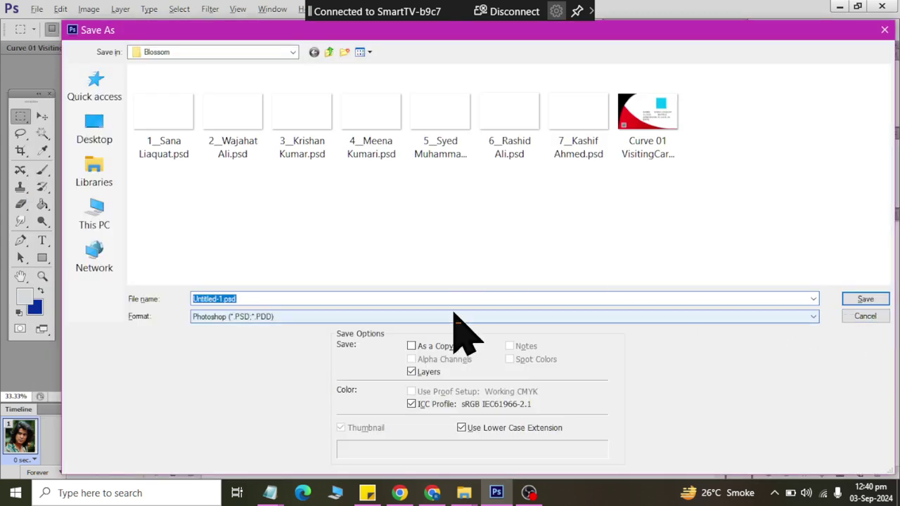
click(455, 317)
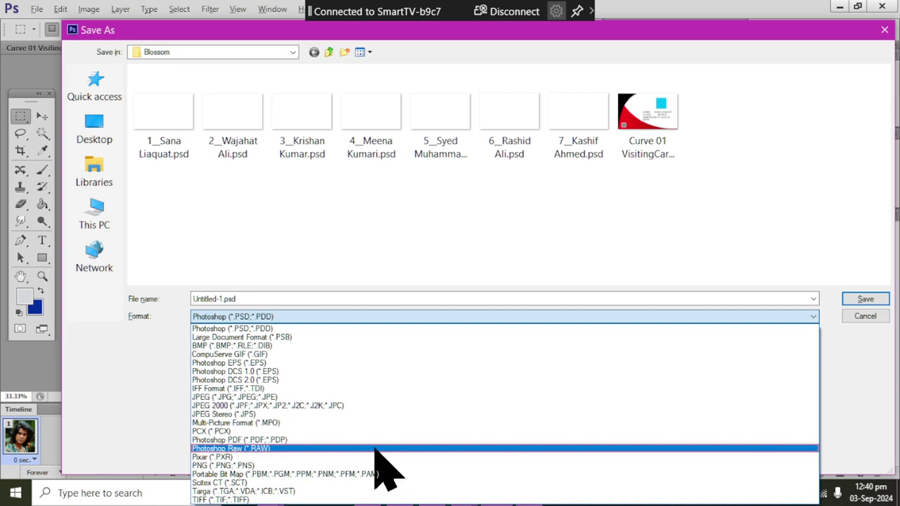
click(372, 397)
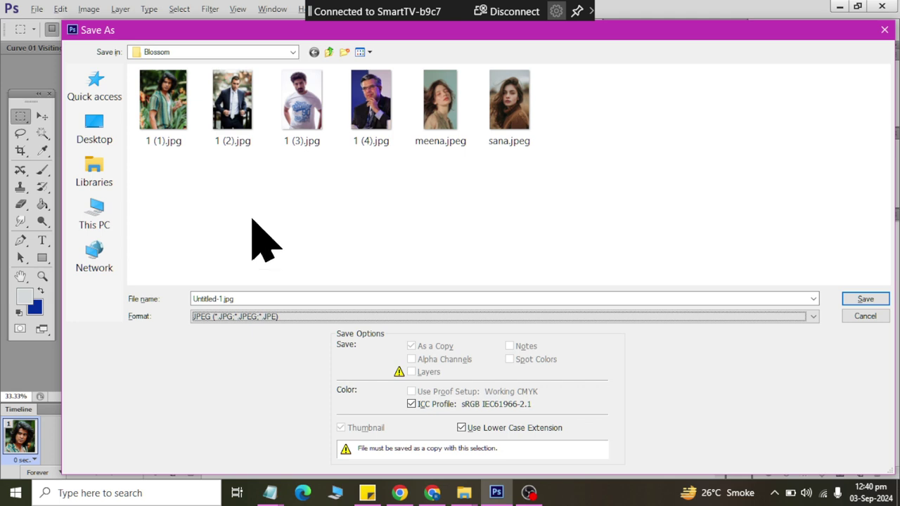
double_click(250, 298)
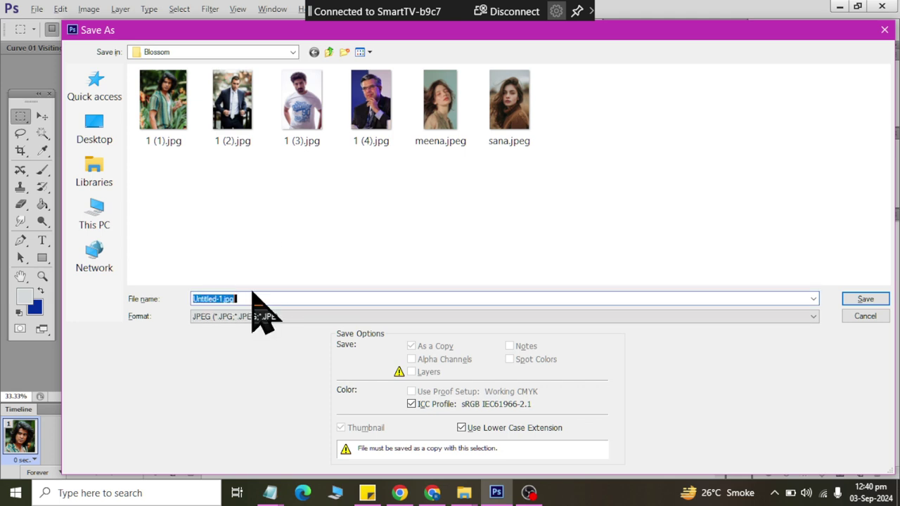
text(wajah)
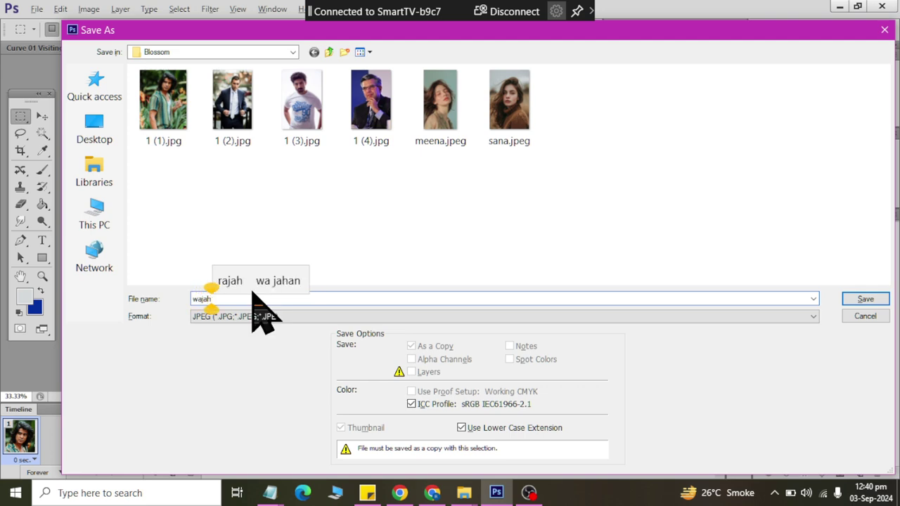
text(at)
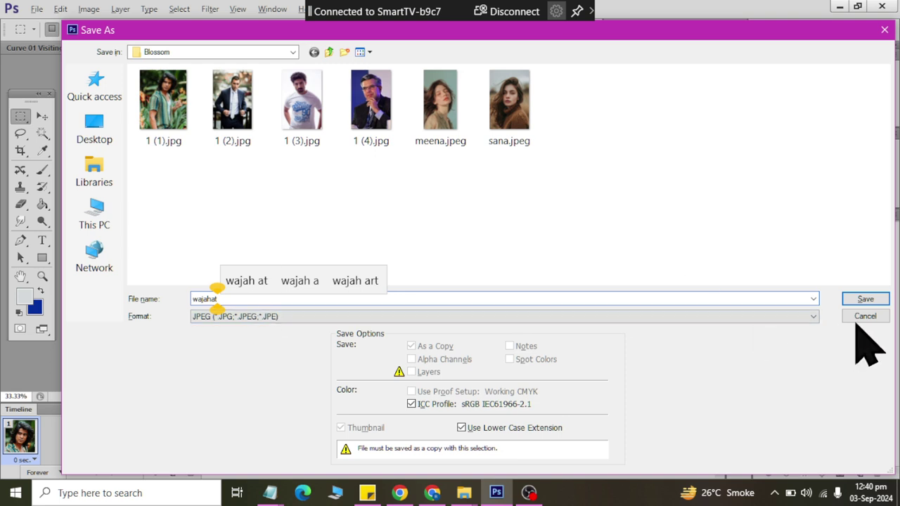
click(861, 301)
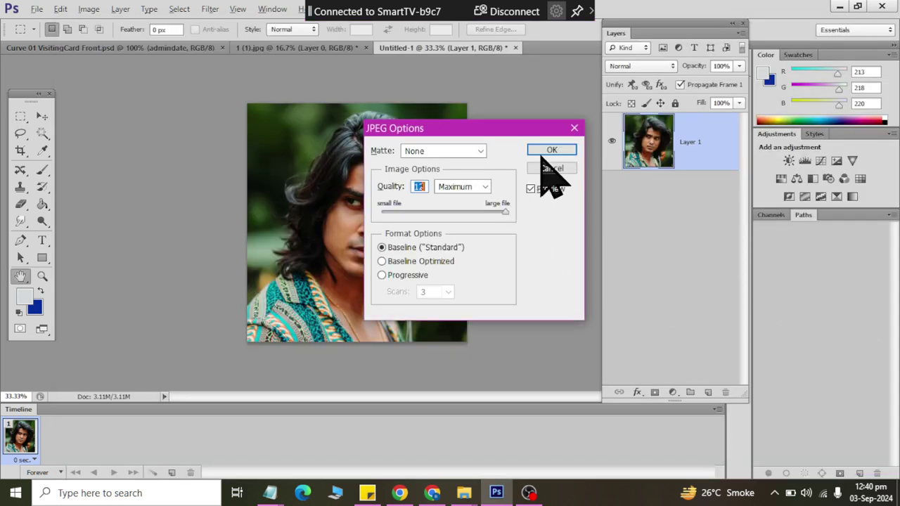
click(543, 152)
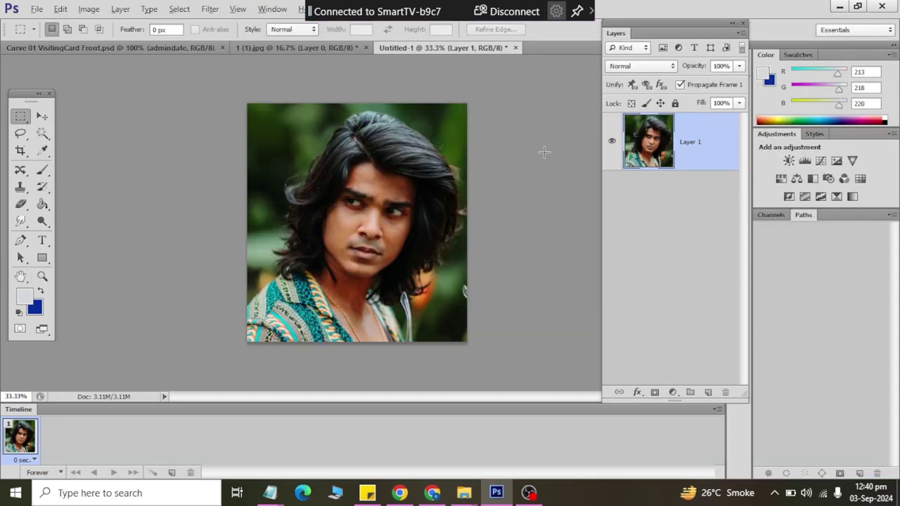
Close Untitled-1 without saving, then close the 1 (1).jpg photo.
key(ctrl+w)
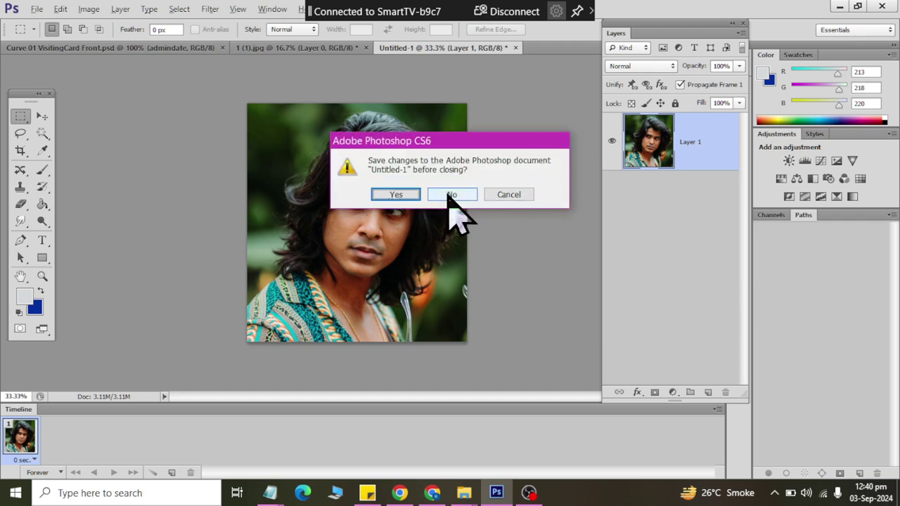
click(450, 197)
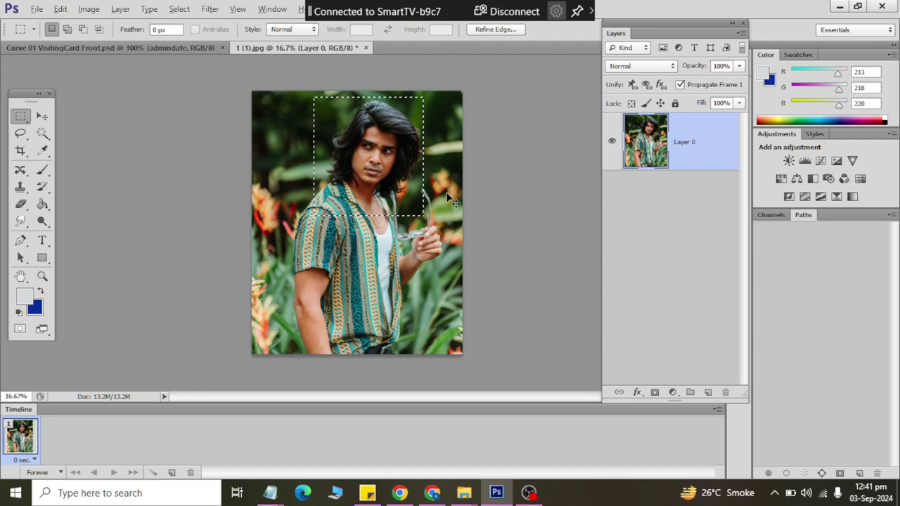
key(ctrl+w)
click(450, 196)
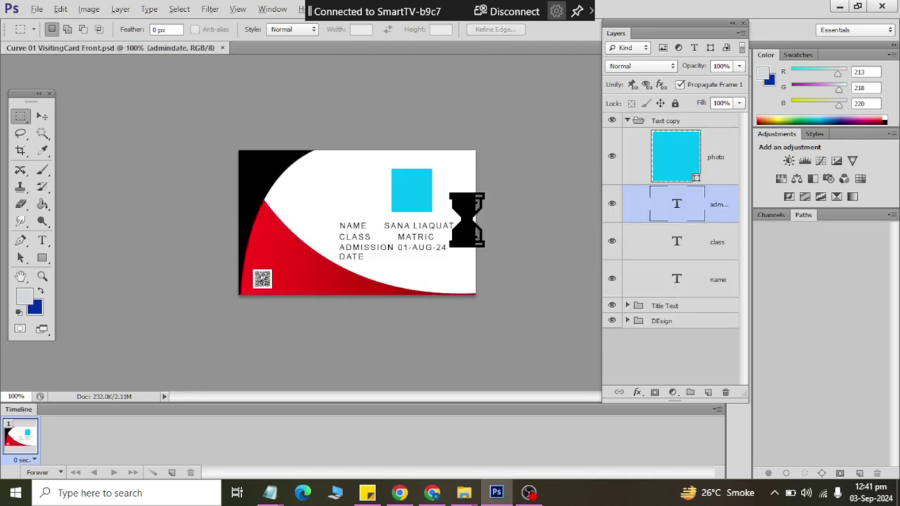
key(ctrl+o)
click(232, 123)
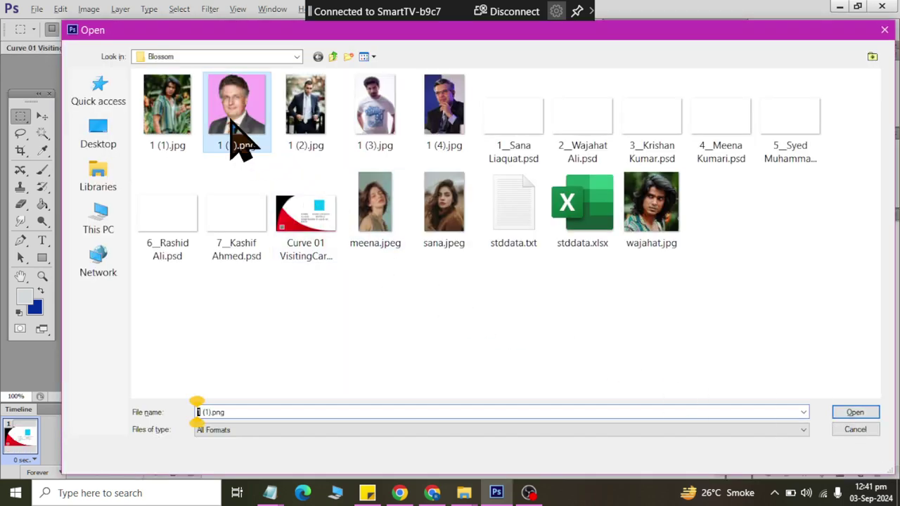
click(854, 412)
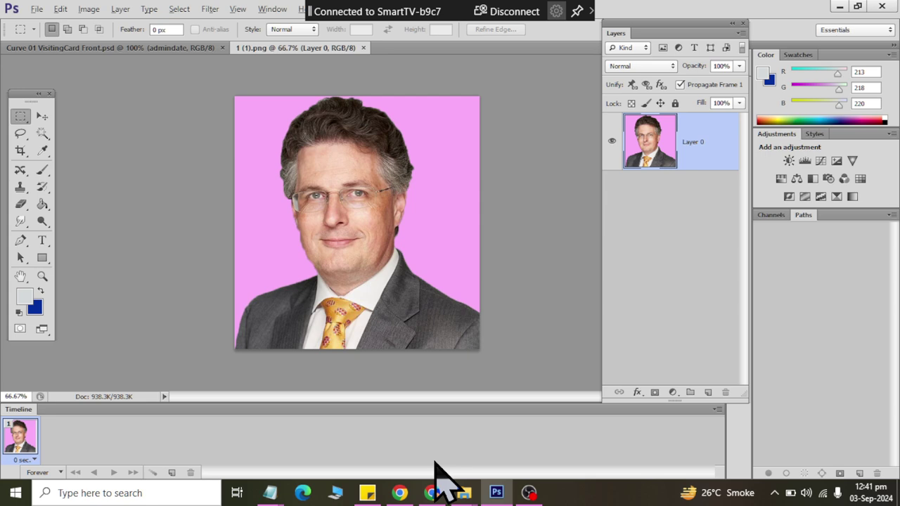
key(ctrl+w)
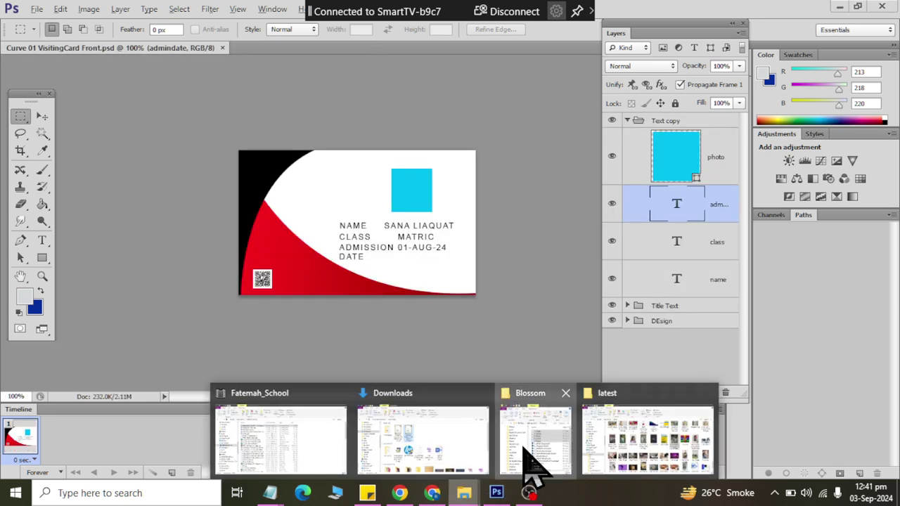
Show the Blossom folder as extra-large icons with 1 (1).png selected.
click(532, 450)
click(685, 261)
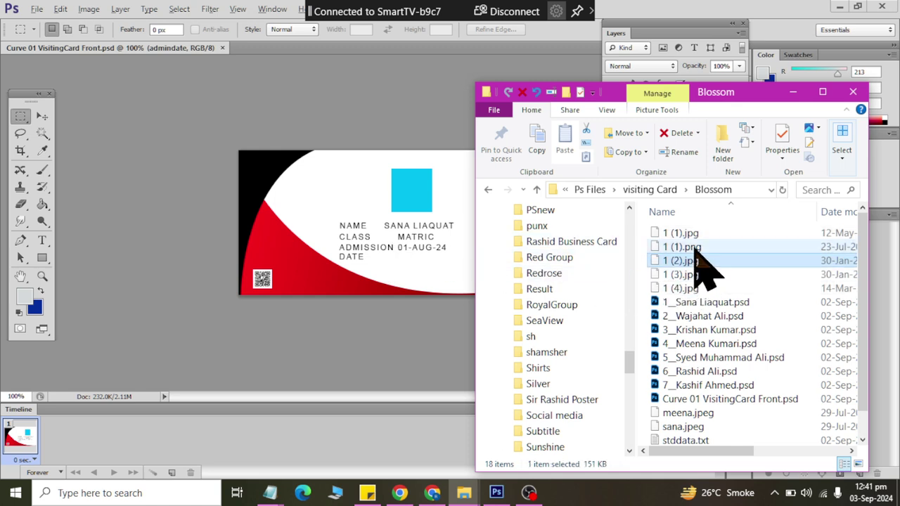
click(606, 109)
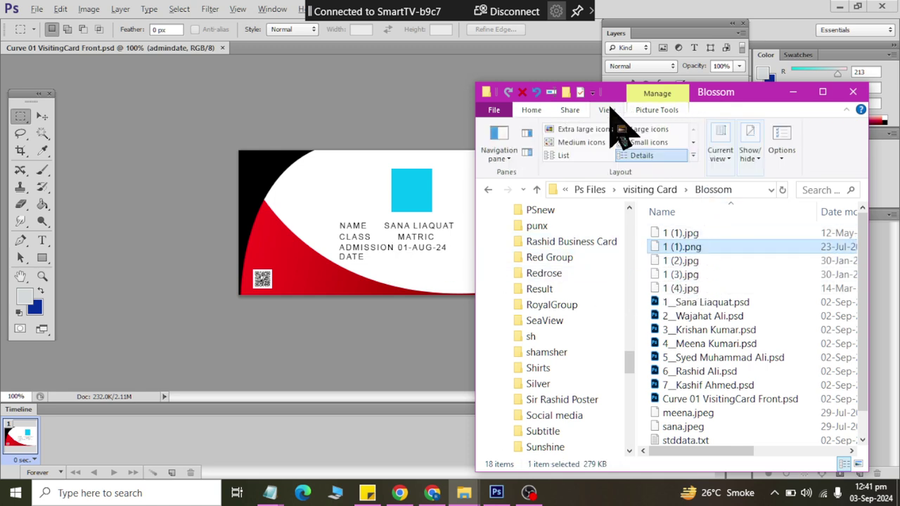
click(594, 129)
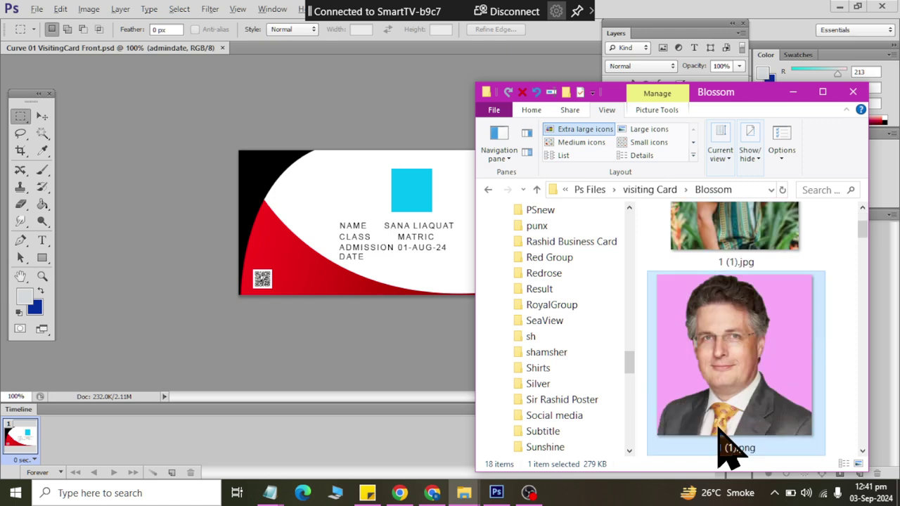
Rename the pink-background portrait 1 (1).png to the student's first name.
key(F2)
text(Rashid)
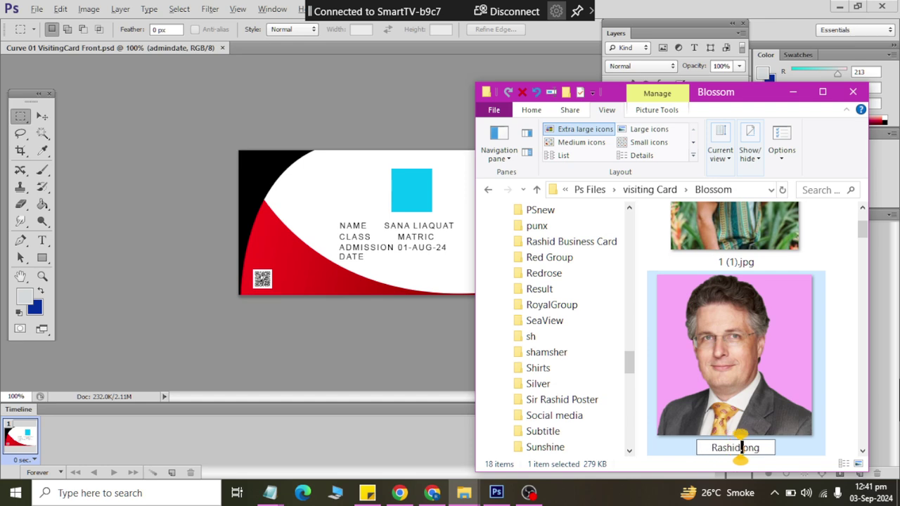
key(Return)
key(F2)
key(BackSpace)
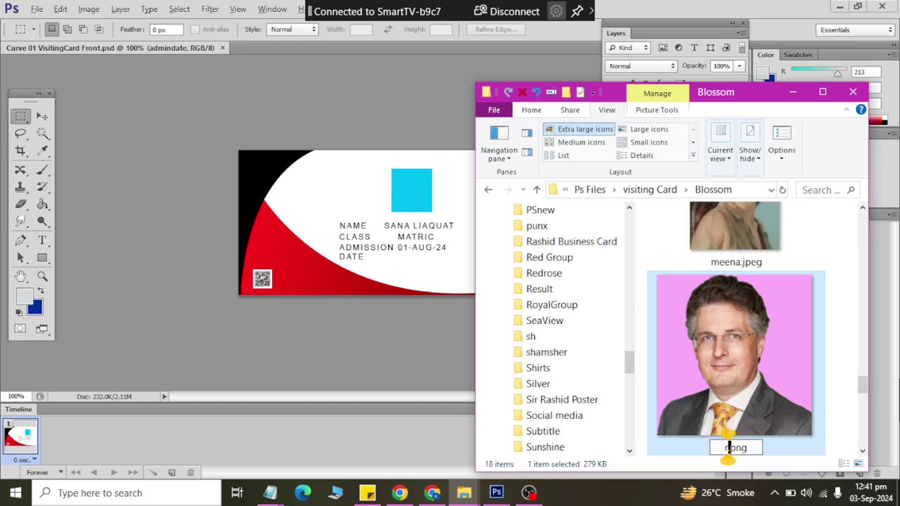
text(rashid)
key(Return)
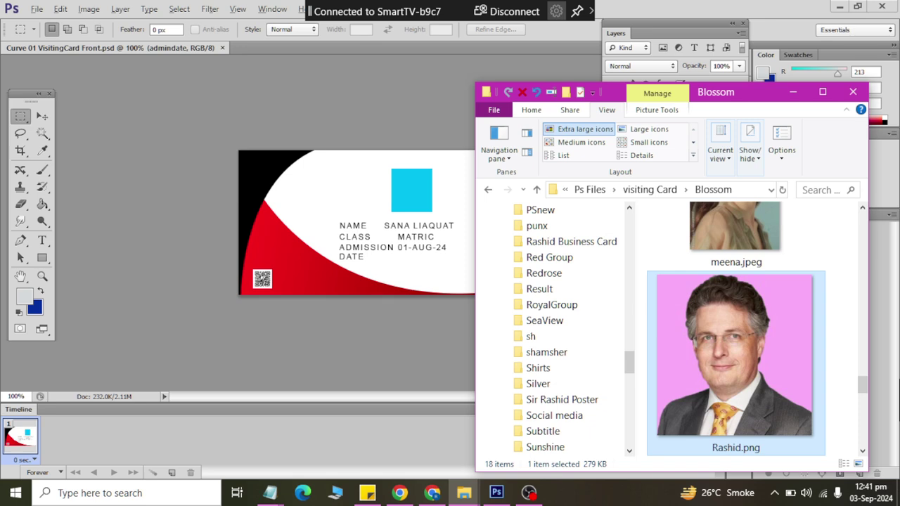
key(F2)
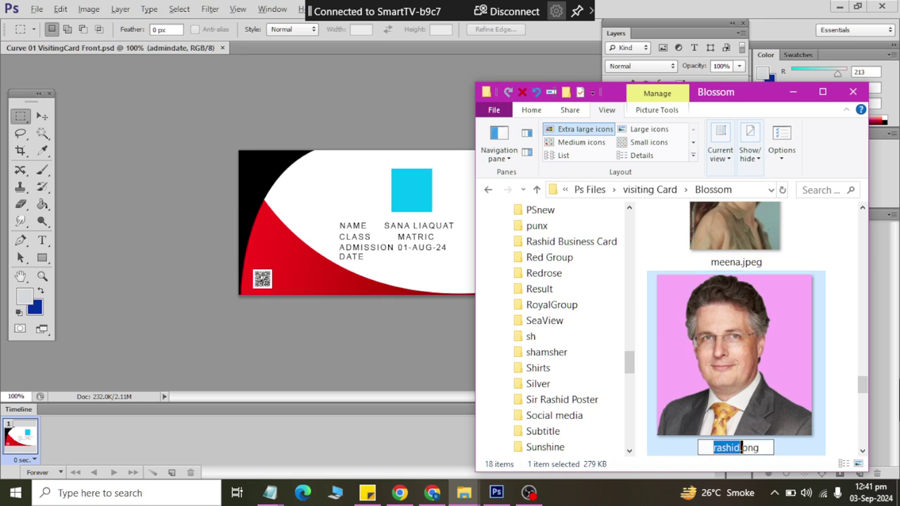
key(Escape)
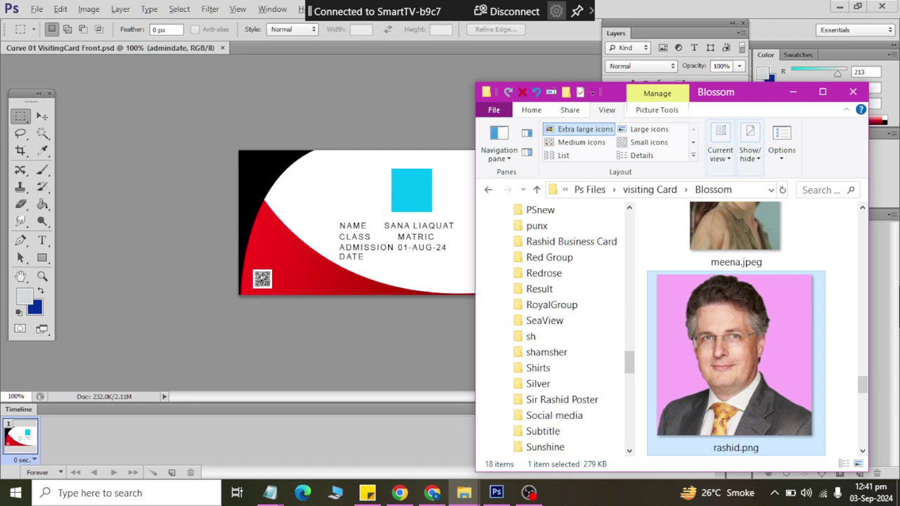
Maximize the Blossom window and select the suited man photo 1 (2).jpg.
scroll(754, 298, up, 1)
scroll(754, 298, down, 1)
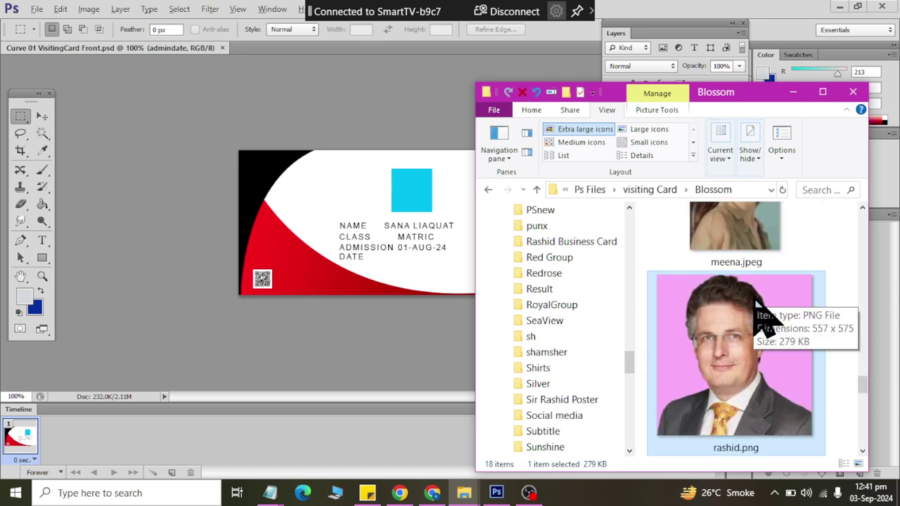
scroll(755, 298, up, 1)
scroll(755, 299, up, 1)
scroll(756, 299, down, 2)
scroll(755, 299, down, 1)
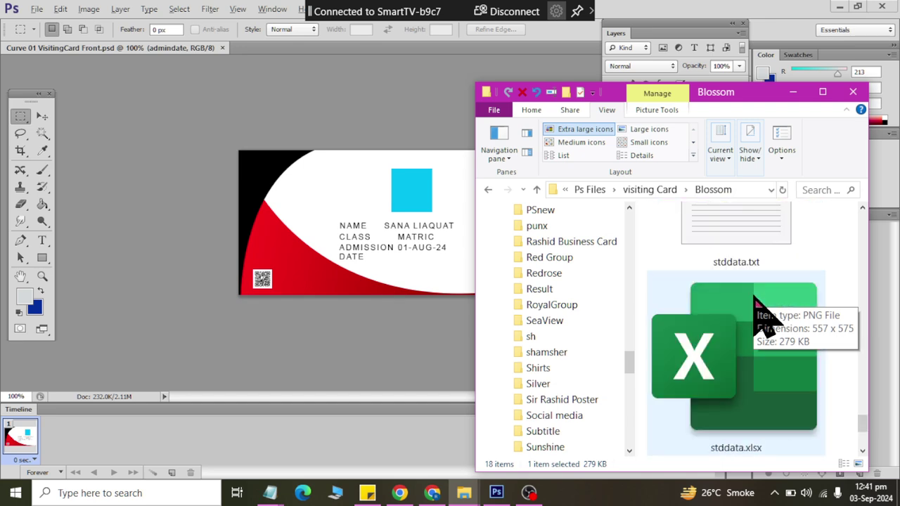
scroll(754, 298, up, 3)
key(super+Up)
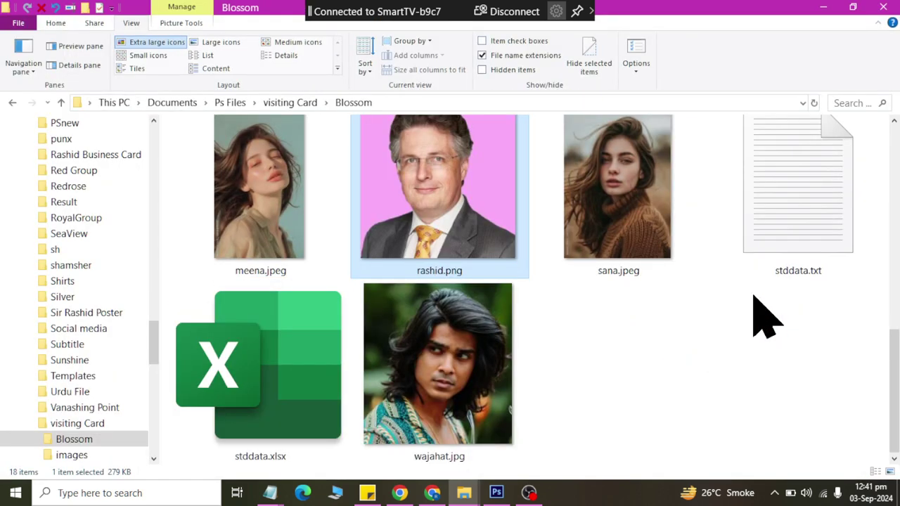
scroll(513, 271, up, 2)
scroll(503, 256, up, 3)
click(454, 260)
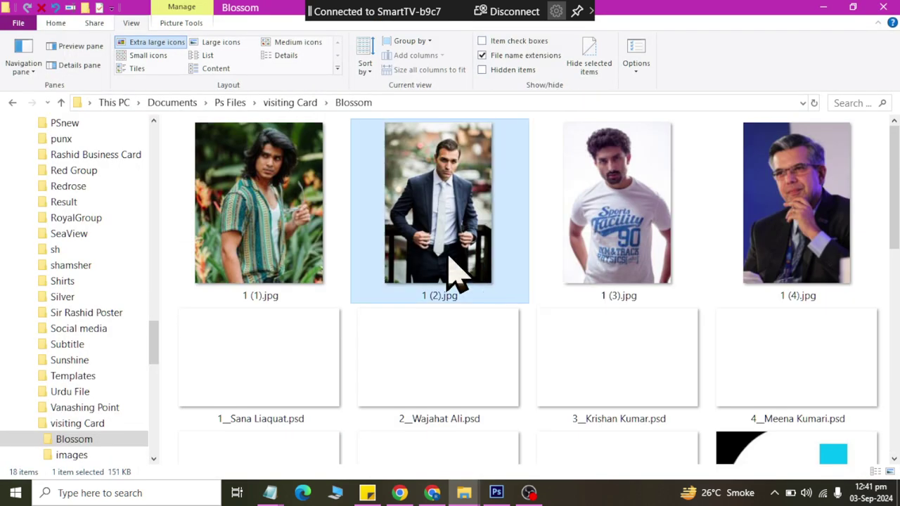
Open 1 (2).jpg, marquee the man's head and shoulders, and close the photo.
key(alt+Tab)
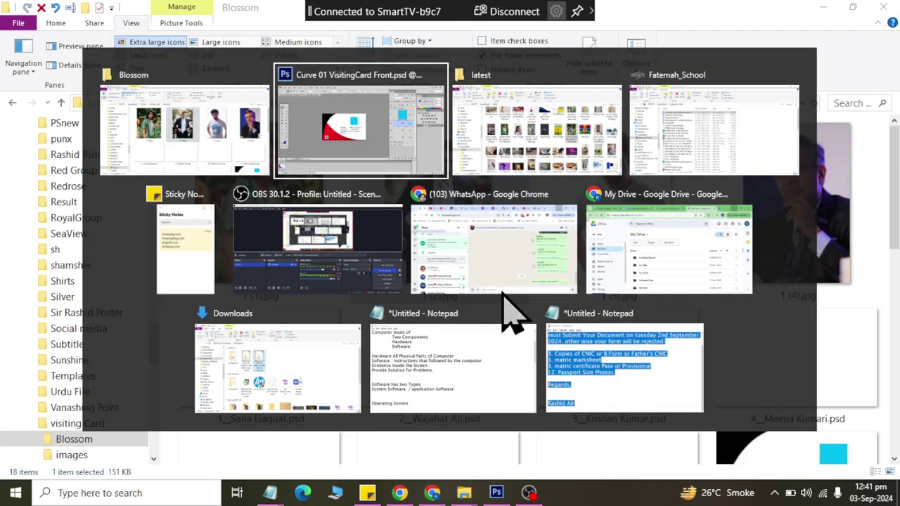
key(ctrl+o)
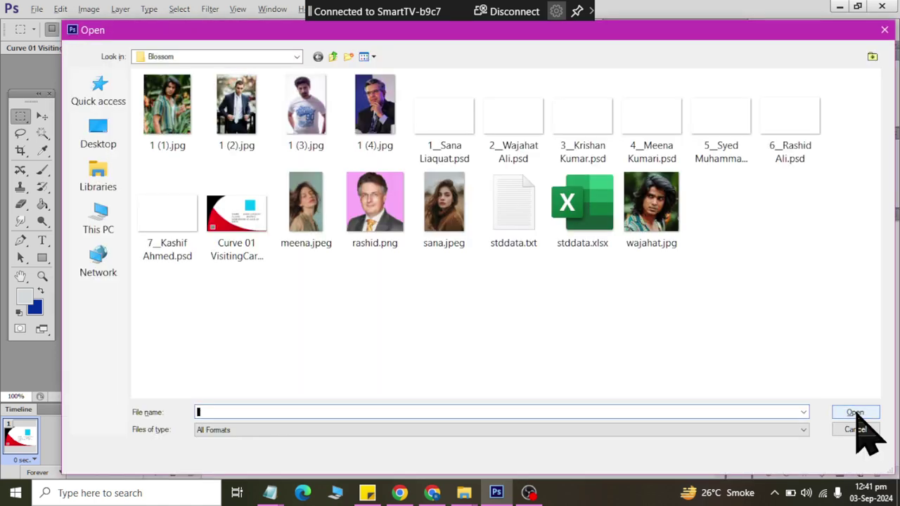
double_click(236, 110)
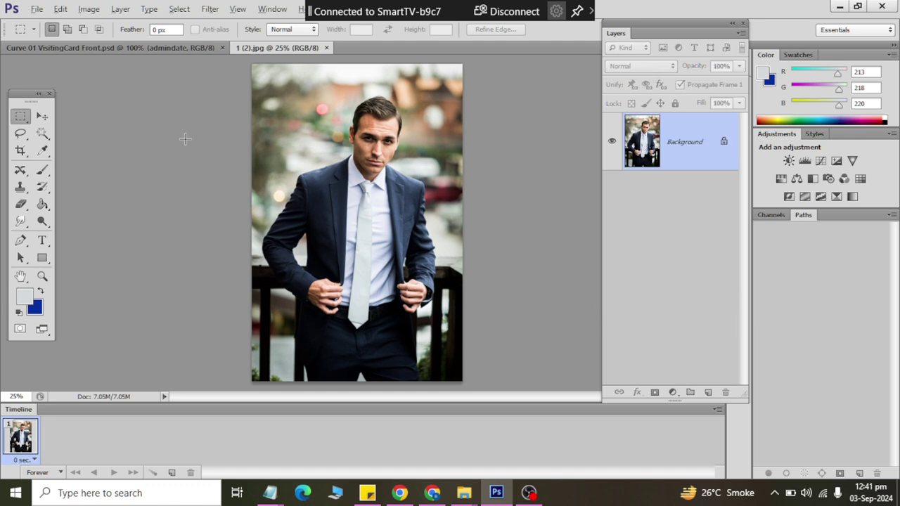
drag(325, 90, 418, 191)
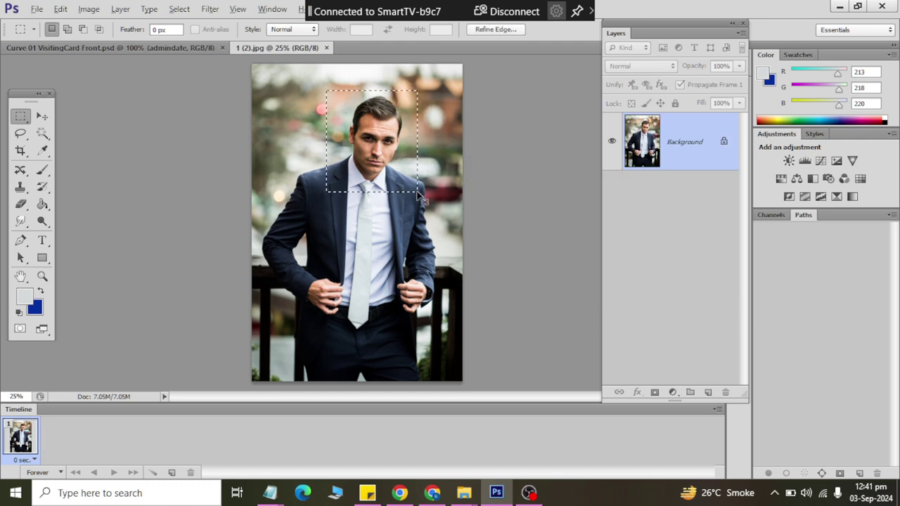
key(ctrl+w)
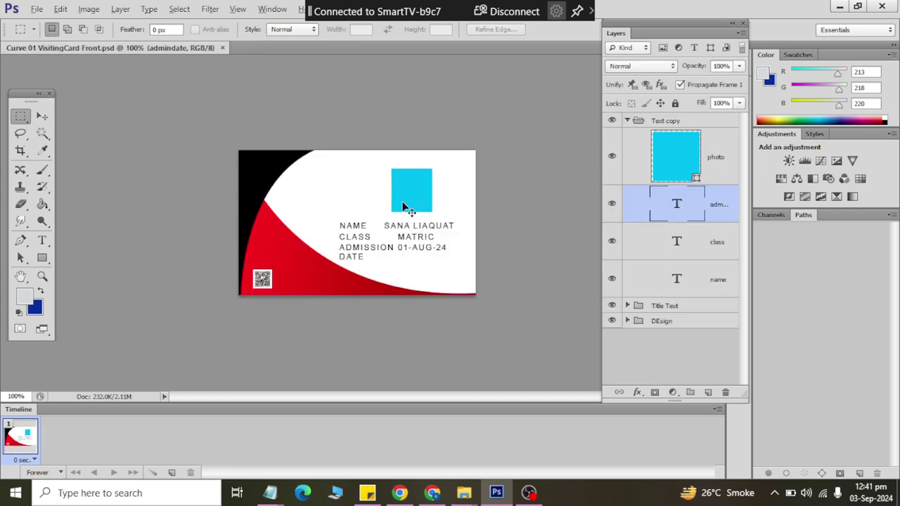
Paste the crop into a new 556×620 document and delete its blue background layer.
key(ctrl+n)
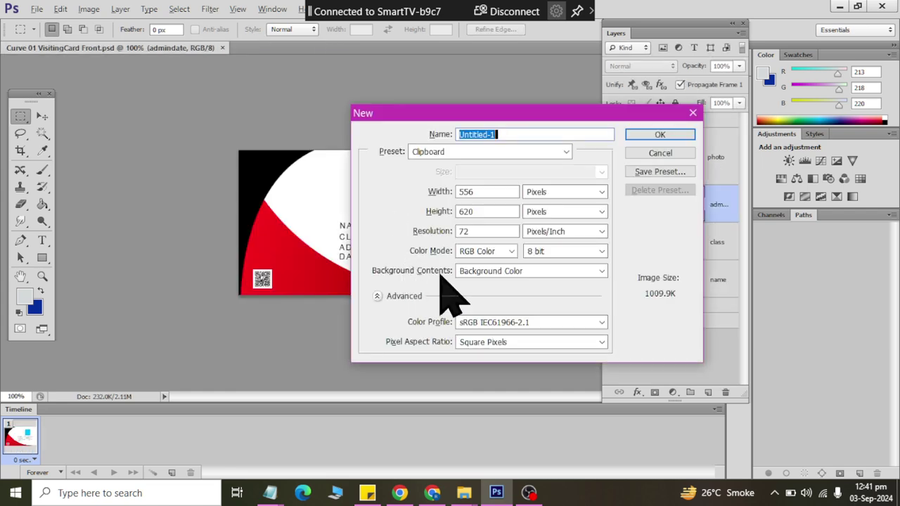
click(657, 135)
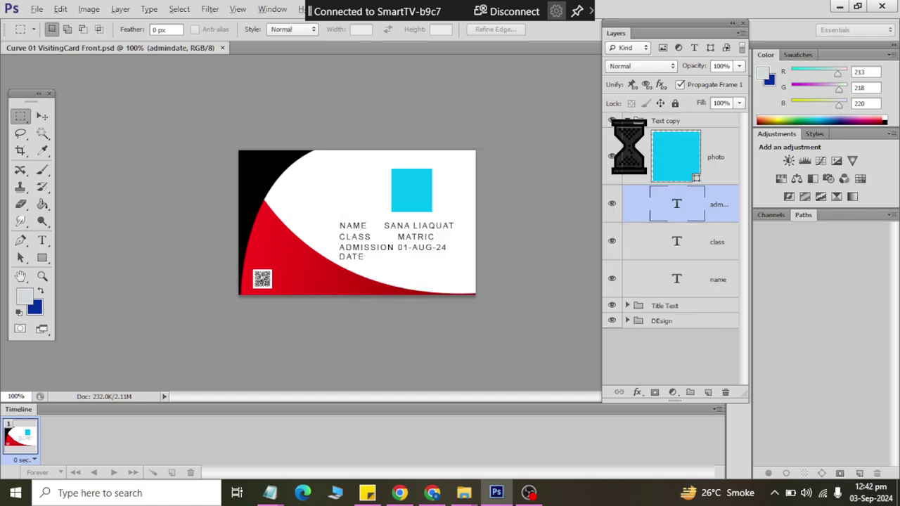
key(ctrl+v)
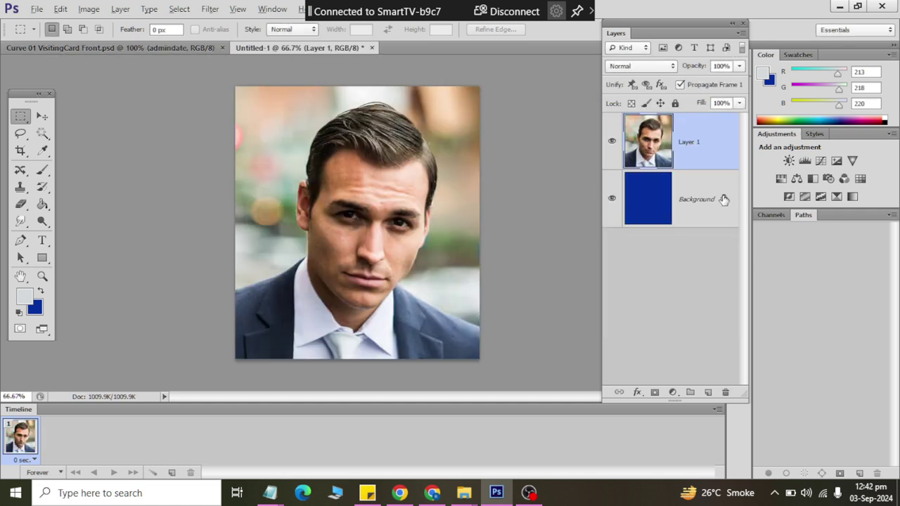
double_click(723, 200)
click(634, 182)
mouse_move(654, 210)
mouse_down()
mouse_move(730, 334)
mouse_move(725, 391)
mouse_up()
key(alt+f)
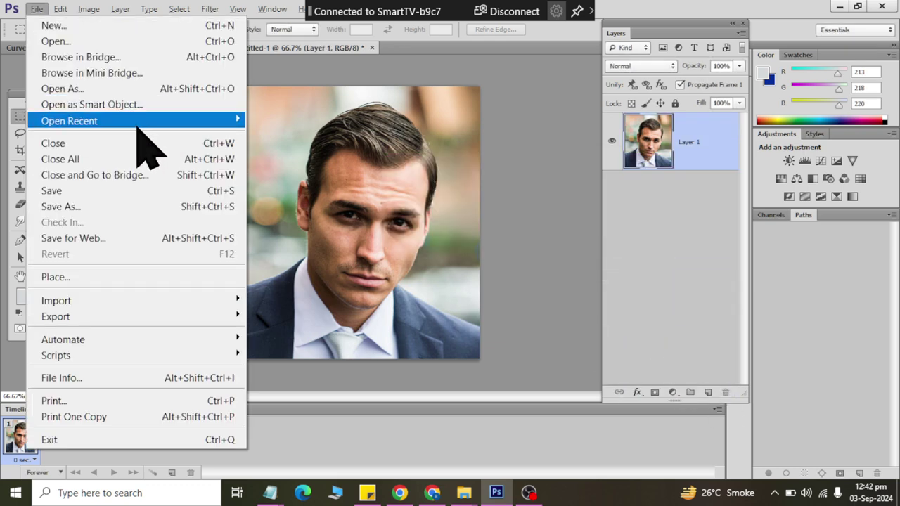
Save the suited man's head crop to Blossom as mali.jpg at quality 12, then close Untitled-1 unsaved.
click(130, 208)
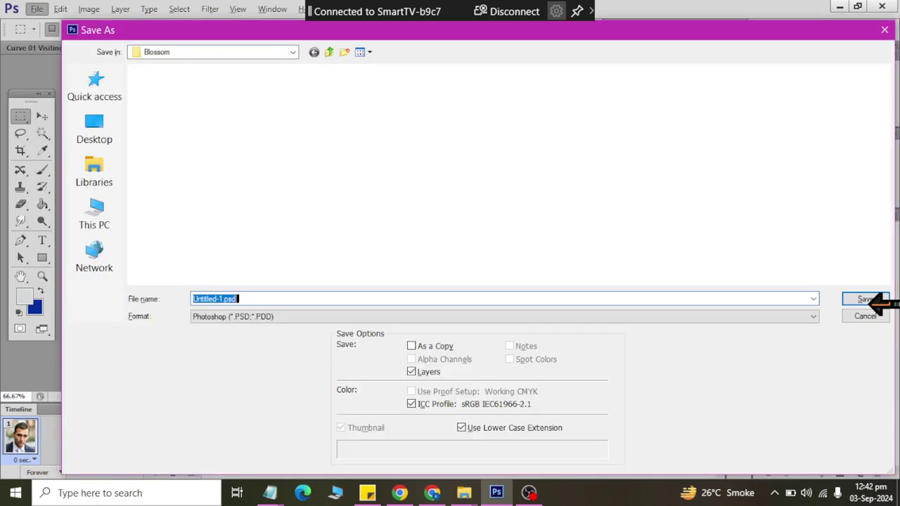
click(724, 317)
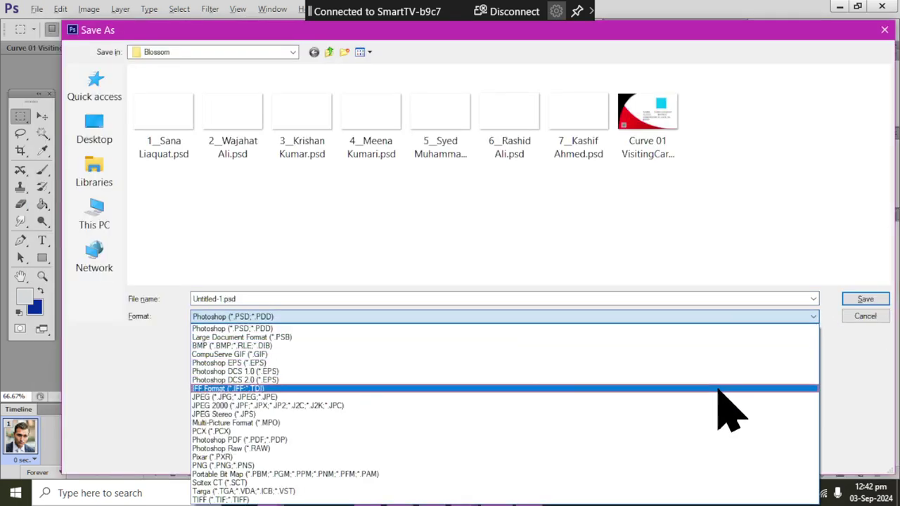
click(720, 397)
click(273, 299)
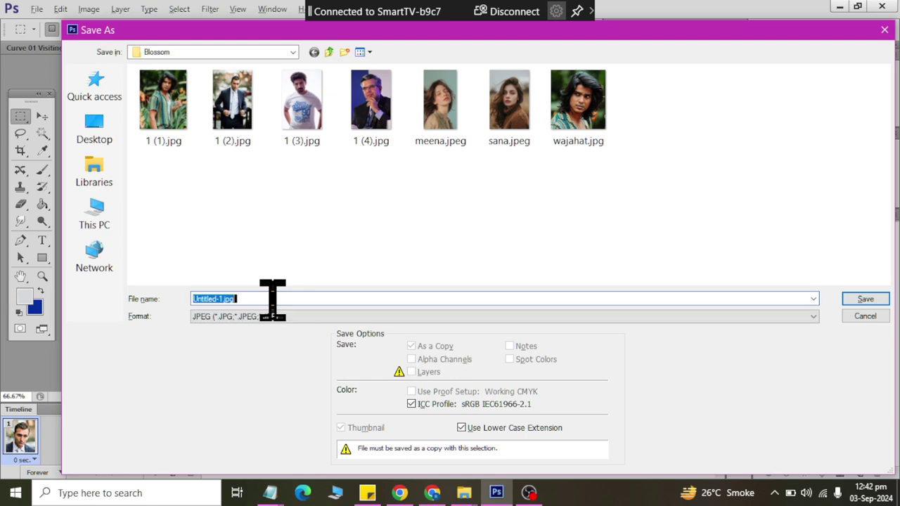
text(mali)
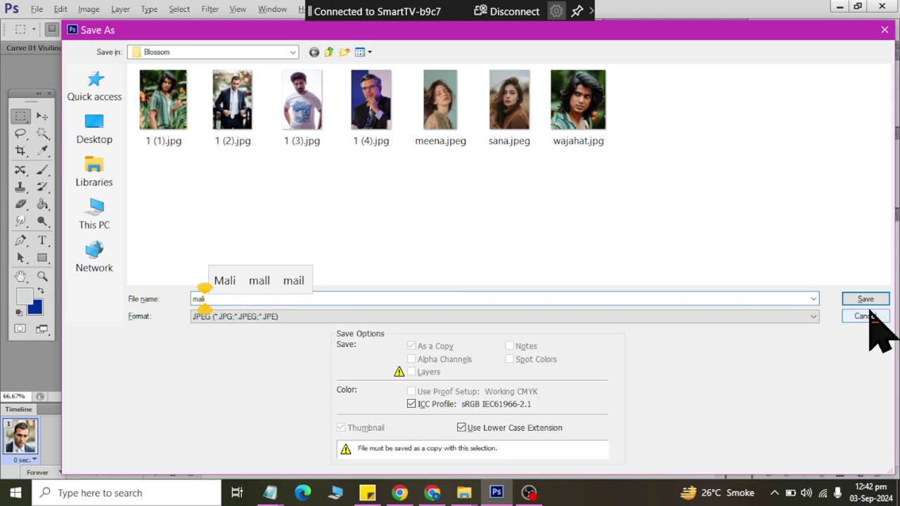
key(Return)
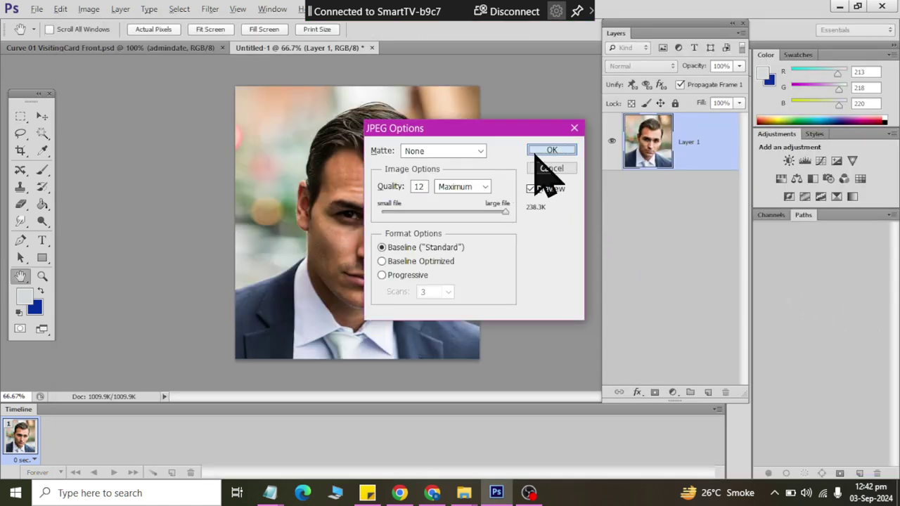
click(535, 154)
key(ctrl+w)
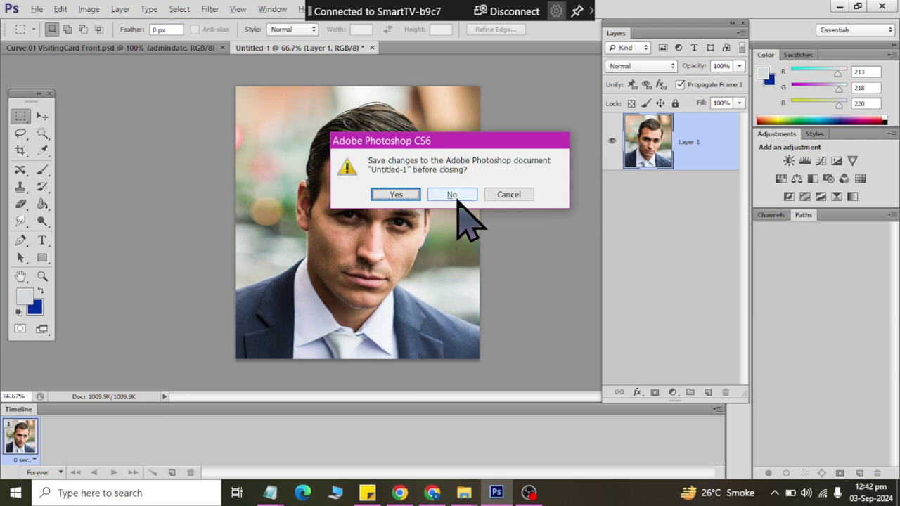
click(457, 199)
Open the photo 1 (3).jpg in Photoshop beside the card template.
key(alt+Tab)
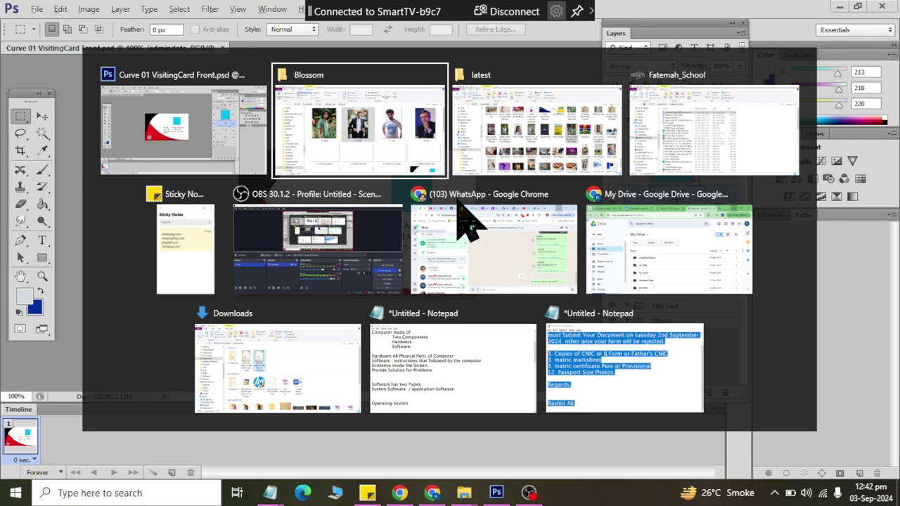
key(alt+Tab)
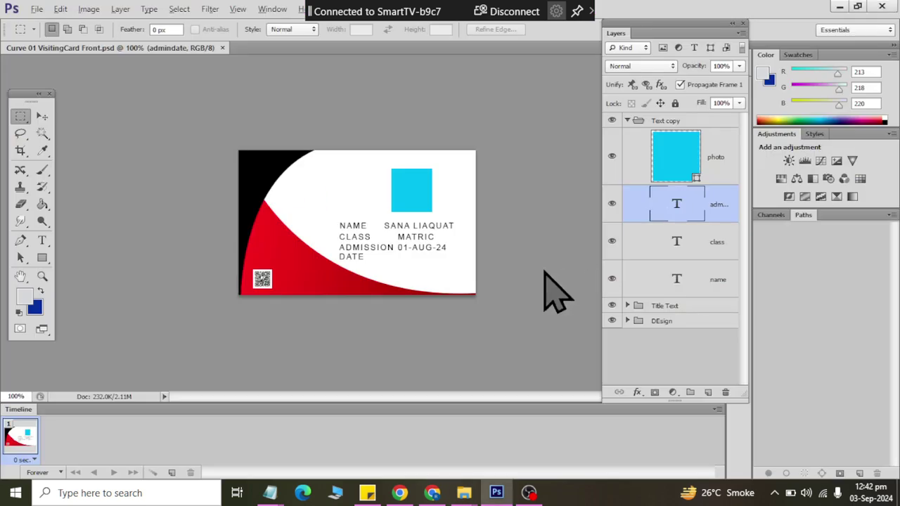
key(ctrl+o)
double_click(319, 129)
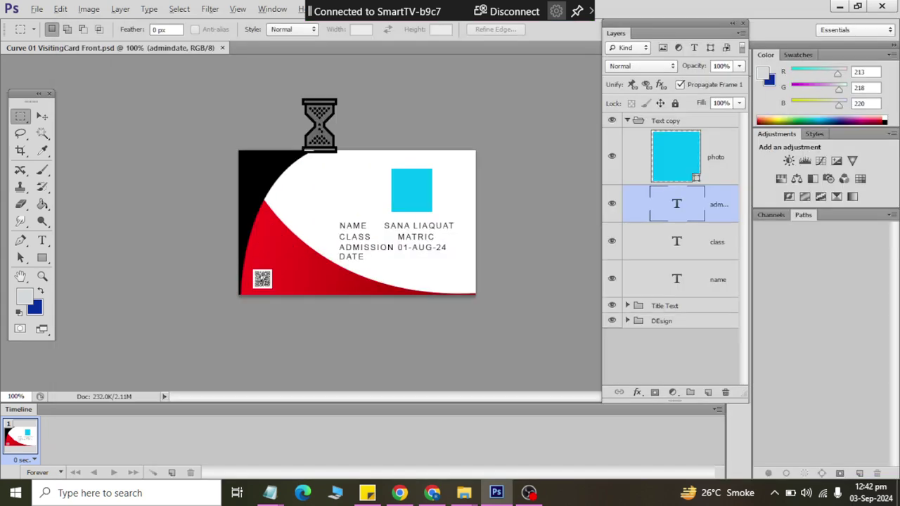
Look over the Blossom folder in Explorer, then return to the photo in Photoshop.
key(alt+Tab)
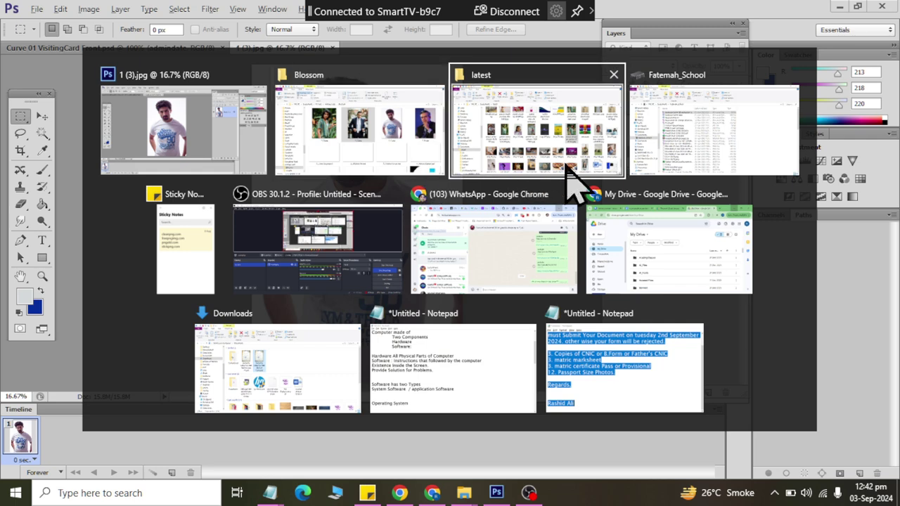
key(alt+shift+Tab)
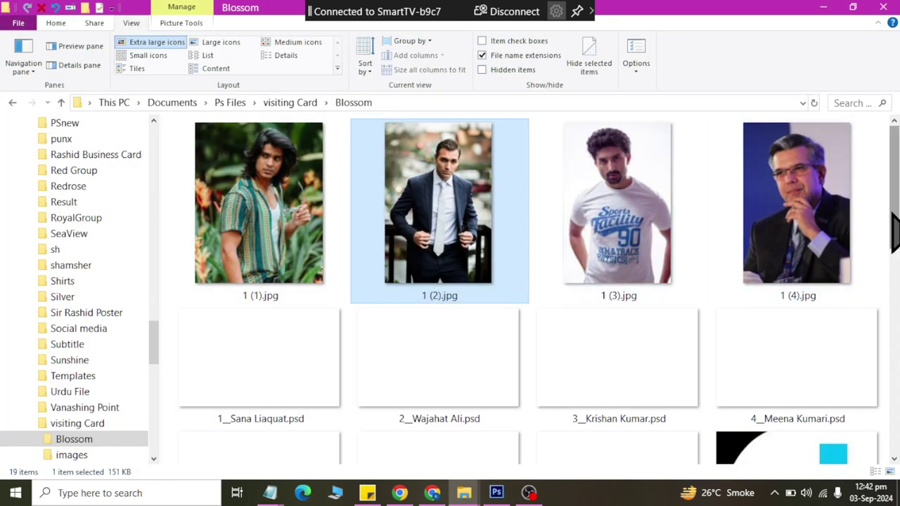
scroll(539, 288, down, 1)
scroll(885, 281, down, 2)
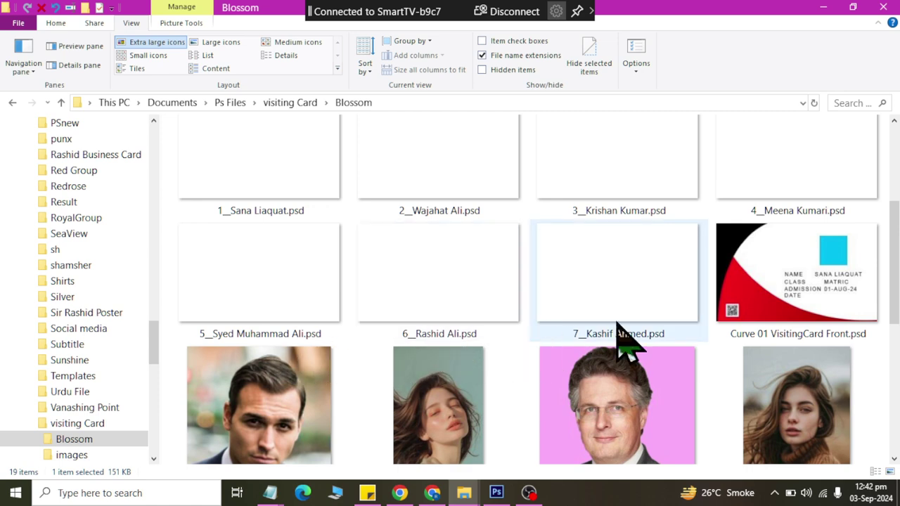
key(alt+Tab)
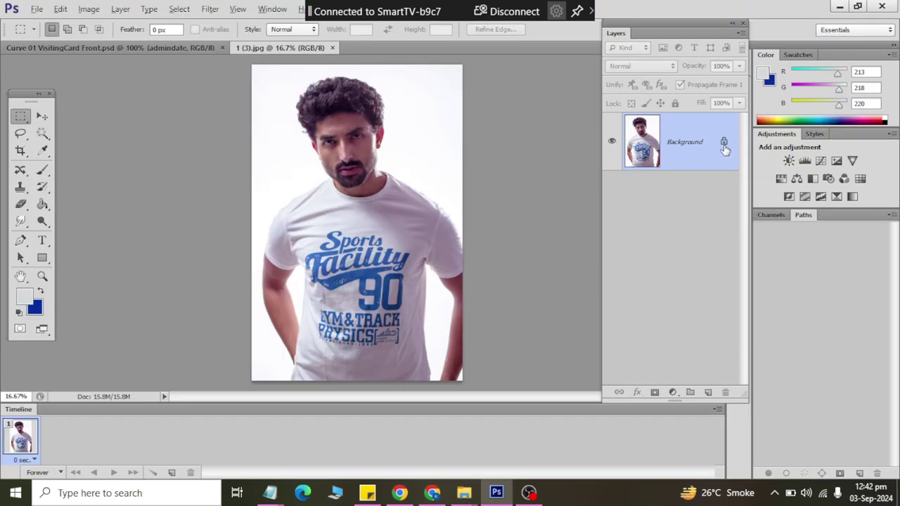
Unlock the Background as Layer 0, marquee the head and shoulders, and close 1 (3).jpg unsaved.
double_click(723, 145)
click(632, 186)
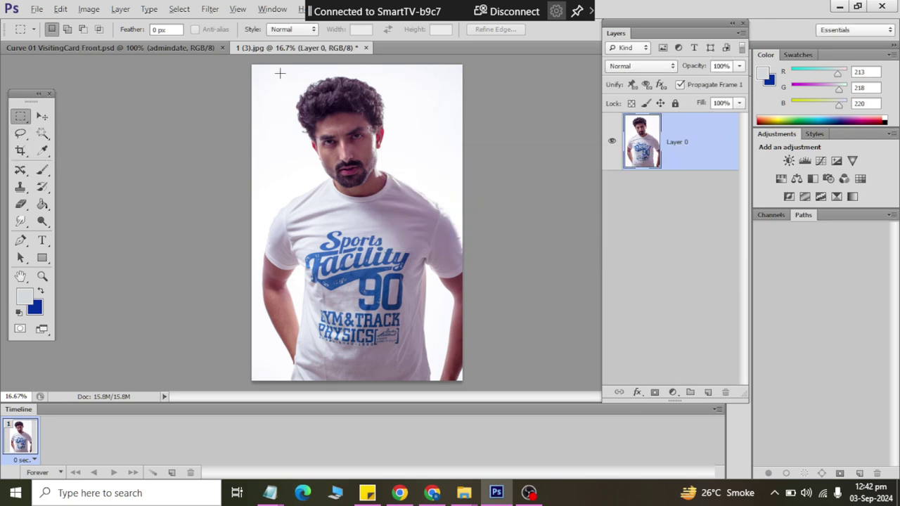
drag(280, 73, 412, 221)
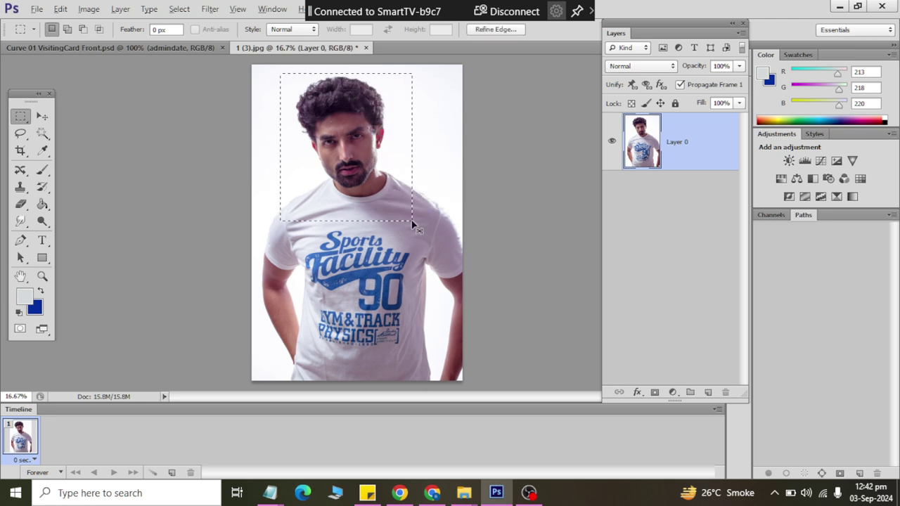
key(ctrl+w)
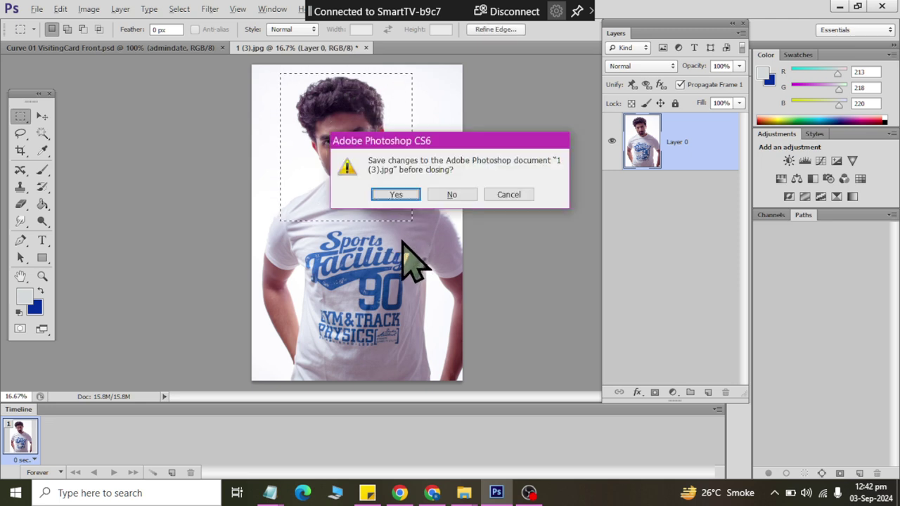
key(Return)
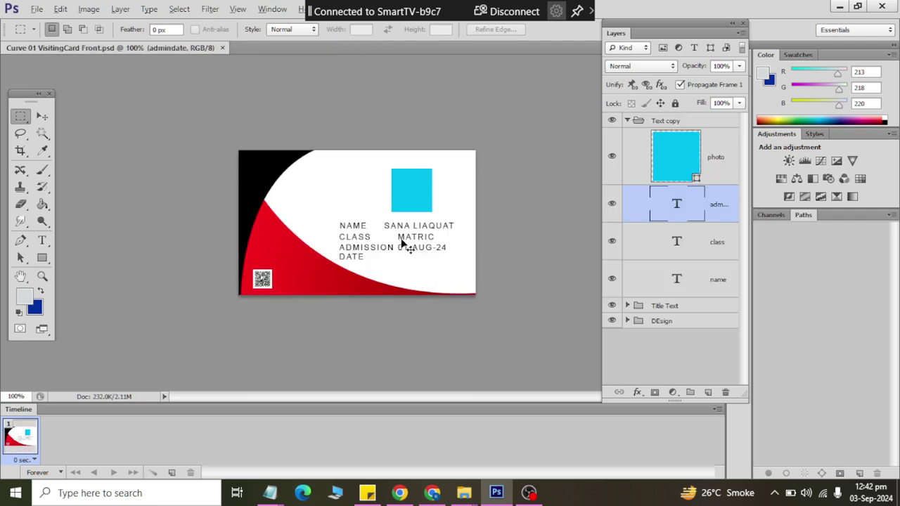
Create a 1206×1350 document, bring in the portrait as Layer 1, and delete the blue background layer.
key(ctrl+n)
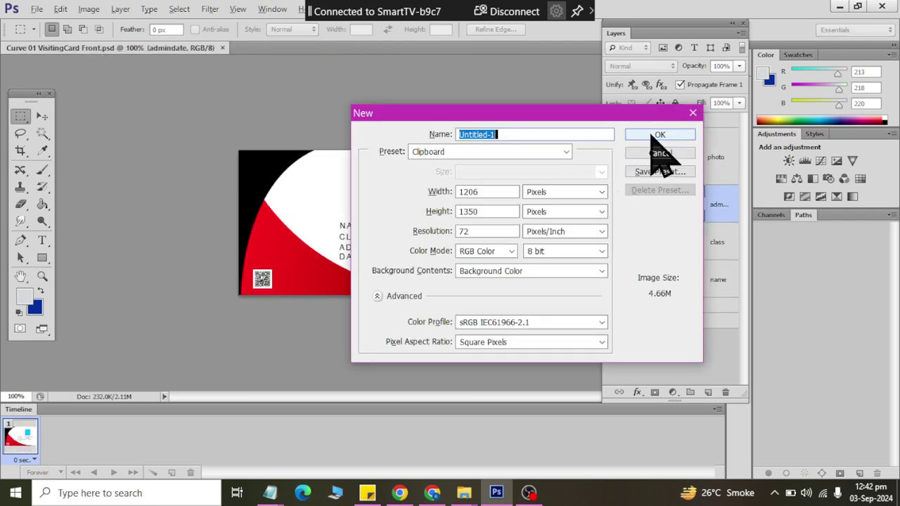
click(657, 133)
drag(635, 154, 639, 155)
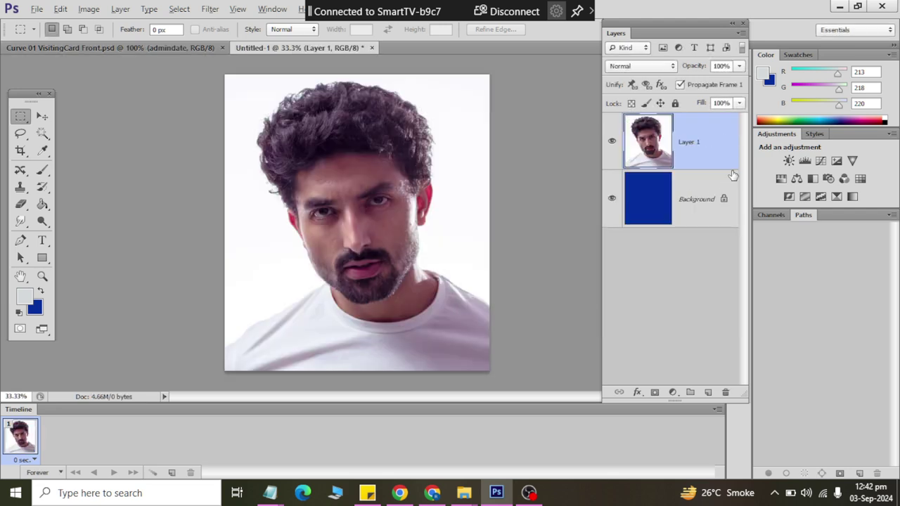
click(727, 209)
double_click(724, 202)
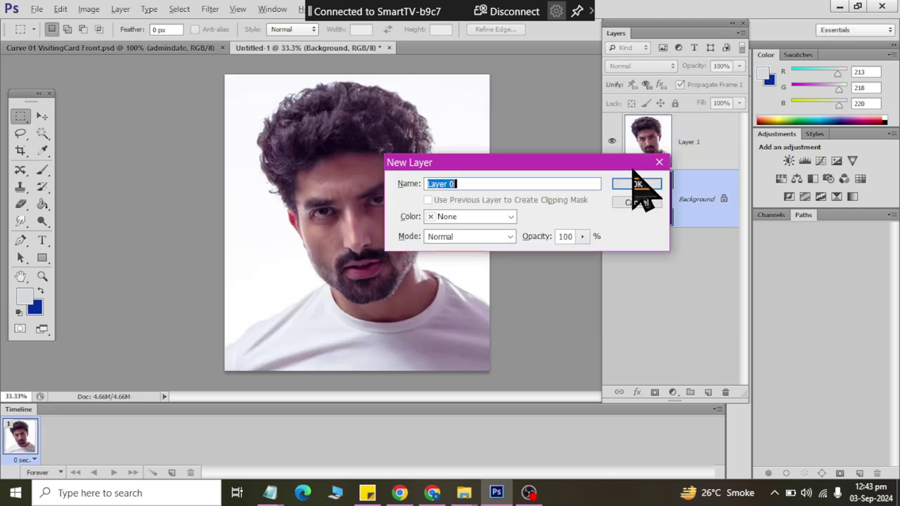
key(Return)
drag(718, 204, 730, 392)
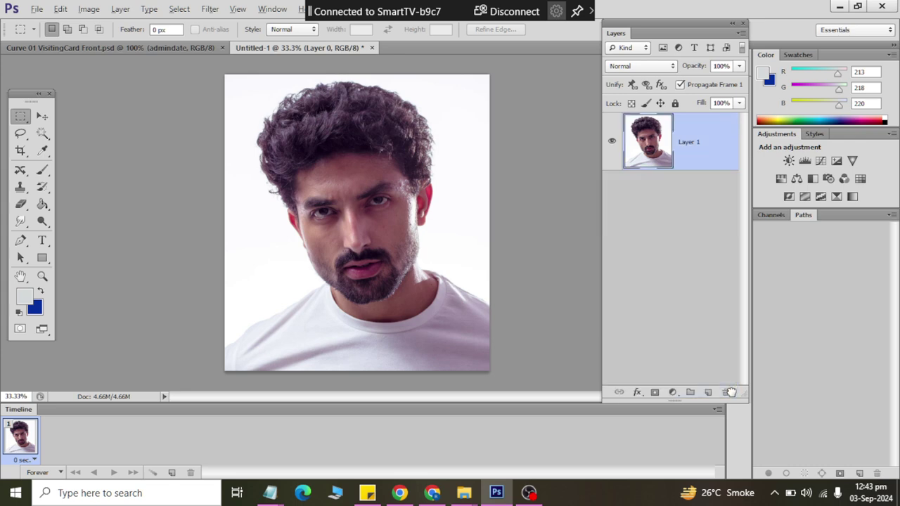
key(alt+f)
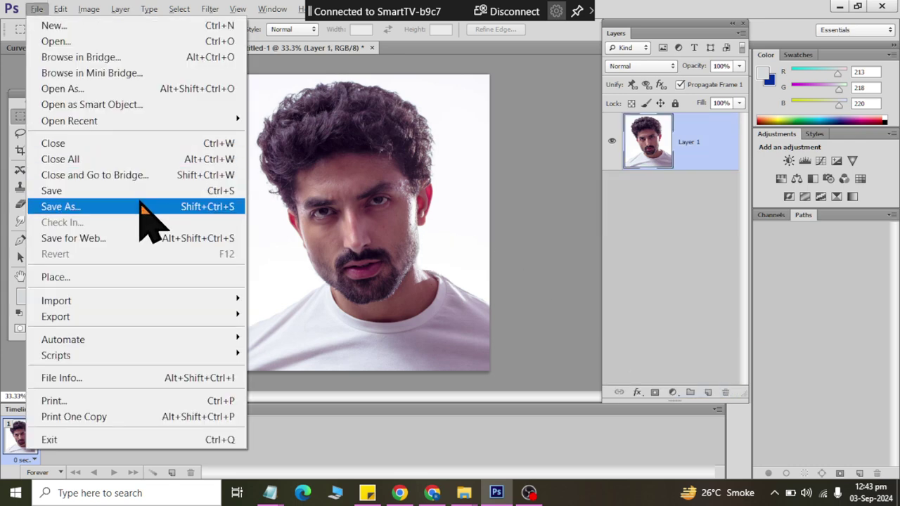
Save the T-shirt man's crop to Blossom as a maximum-quality JPEG named 'ahmed', then close it unsaved.
click(142, 206)
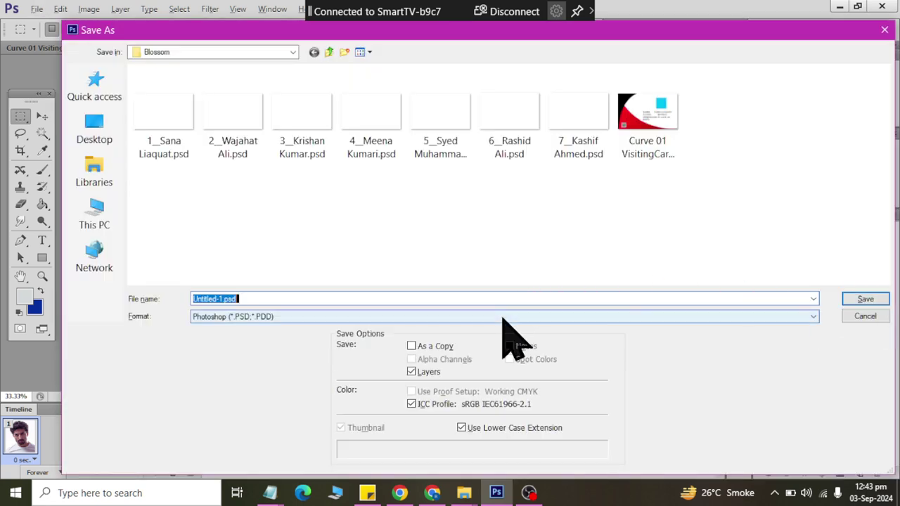
click(504, 317)
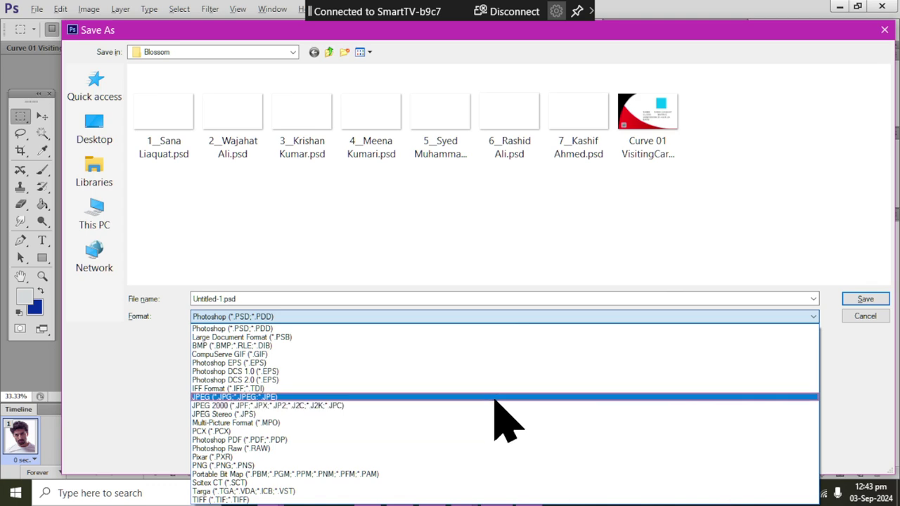
click(495, 397)
double_click(352, 299)
text(kashif)
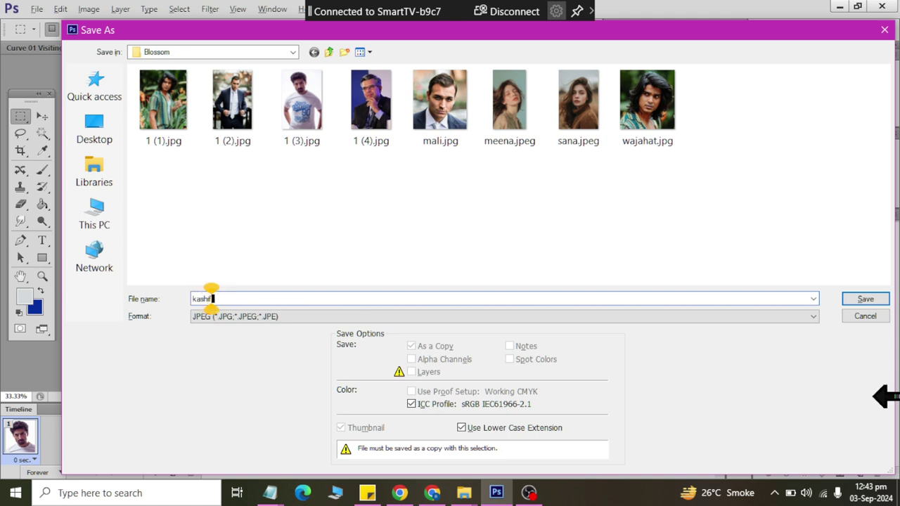
text(ahmed)
key(Return)
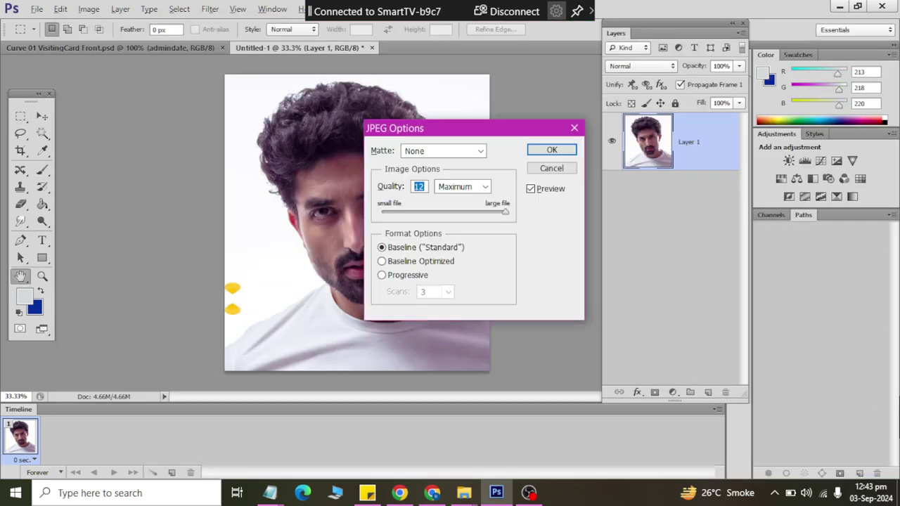
click(548, 152)
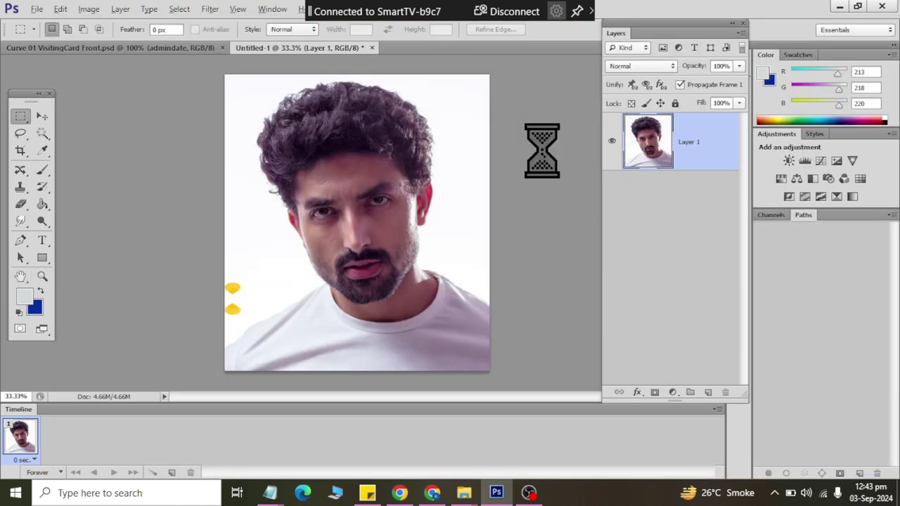
key(ctrl+w)
click(453, 195)
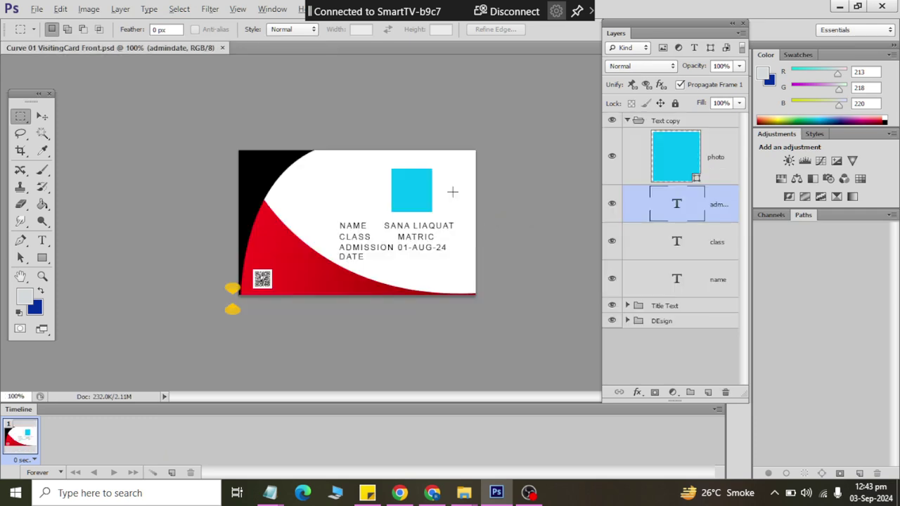
Rename 1 (4).jpg to kirshan.jpg from the Open dialog, then cancel the dialog.
key(ctrl+o)
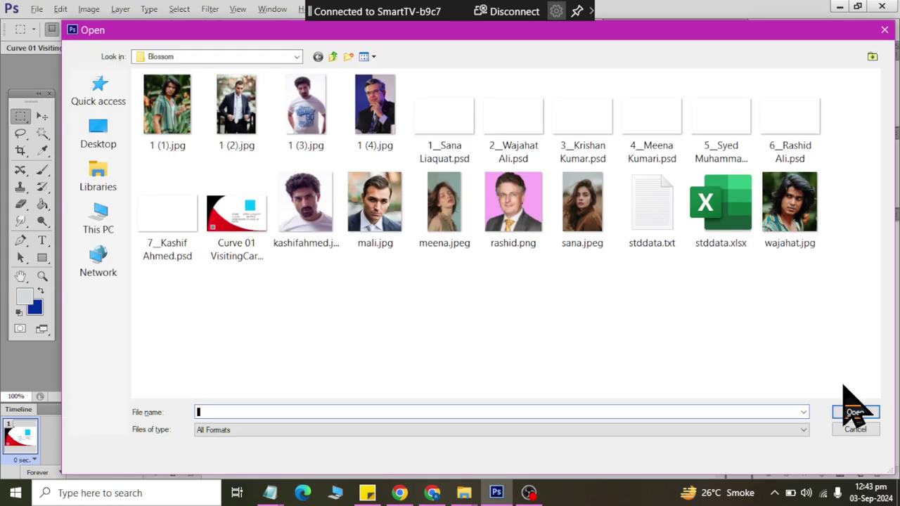
click(387, 121)
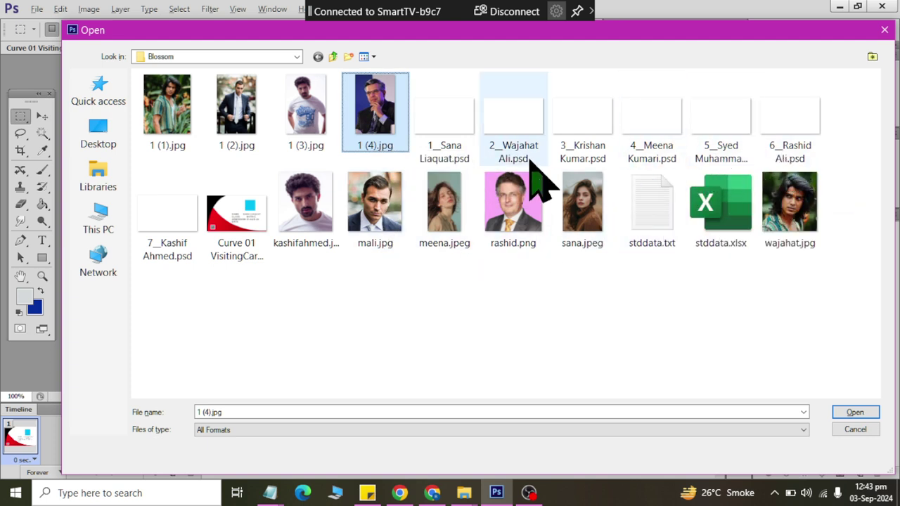
click(377, 121)
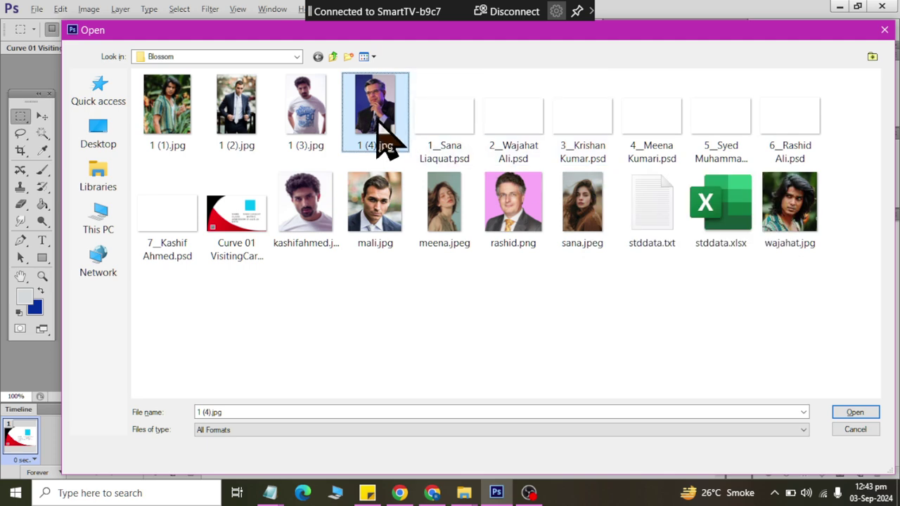
text(i)
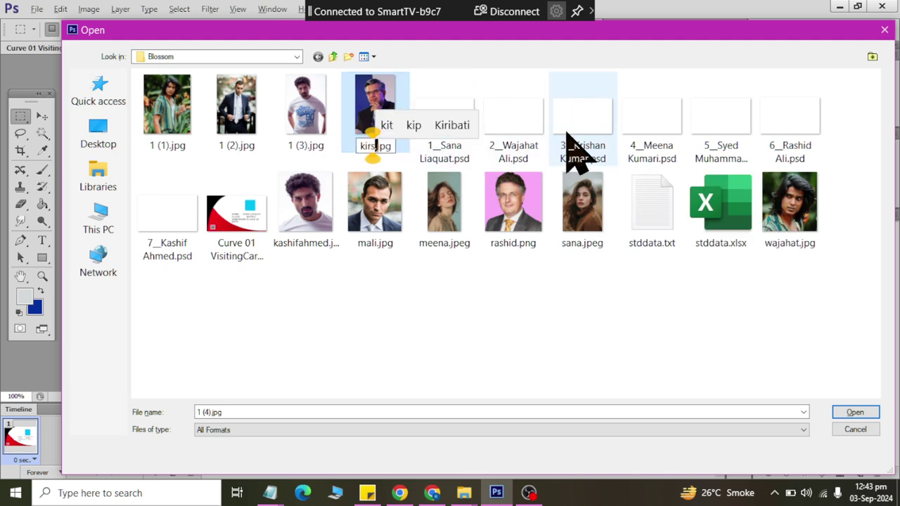
text(rshan)
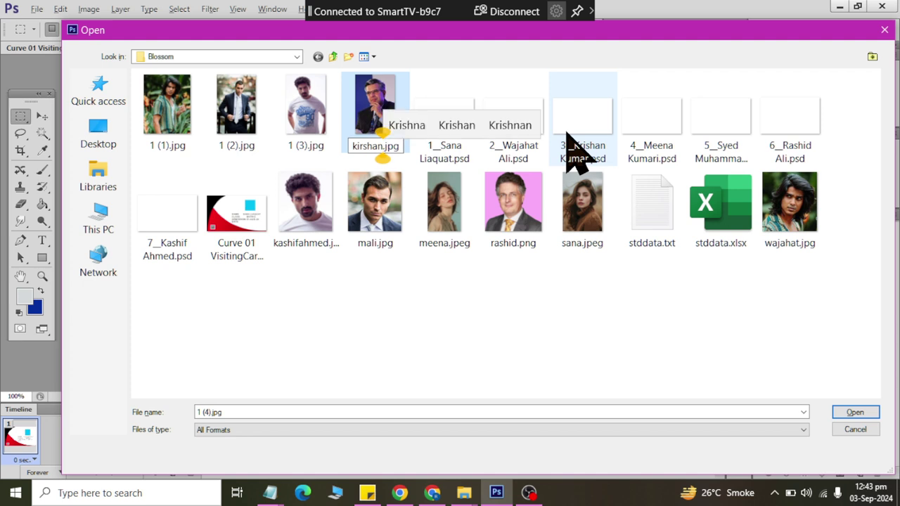
key(Return)
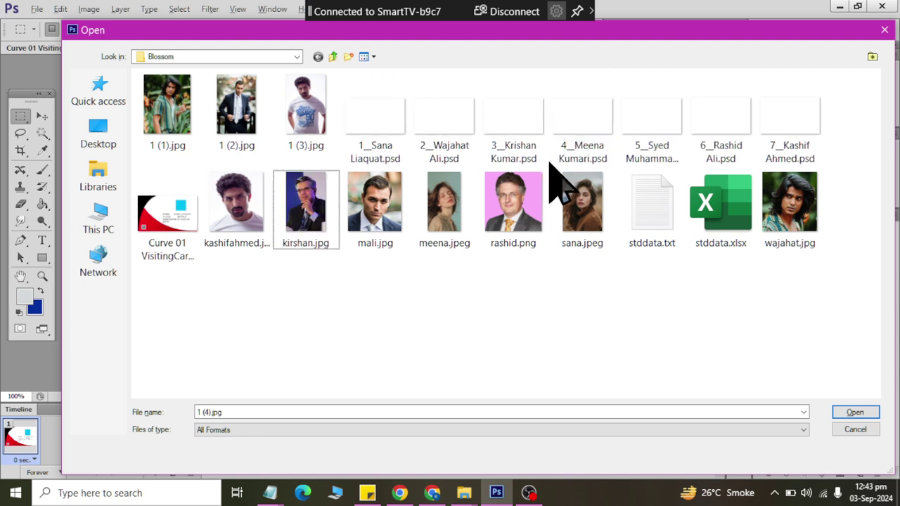
key(Escape)
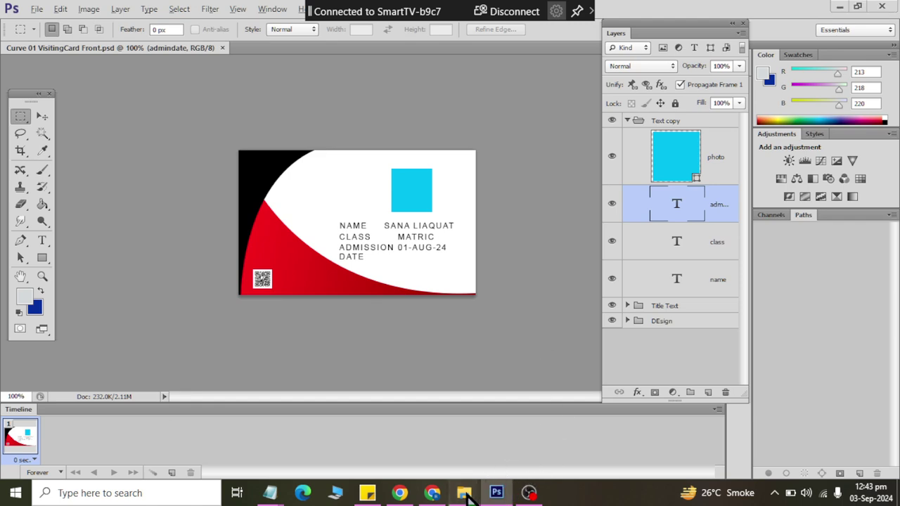
Permanently delete the three photos 1 (1).jpg through 1 (3).jpg from the Blossom folder.
click(575, 449)
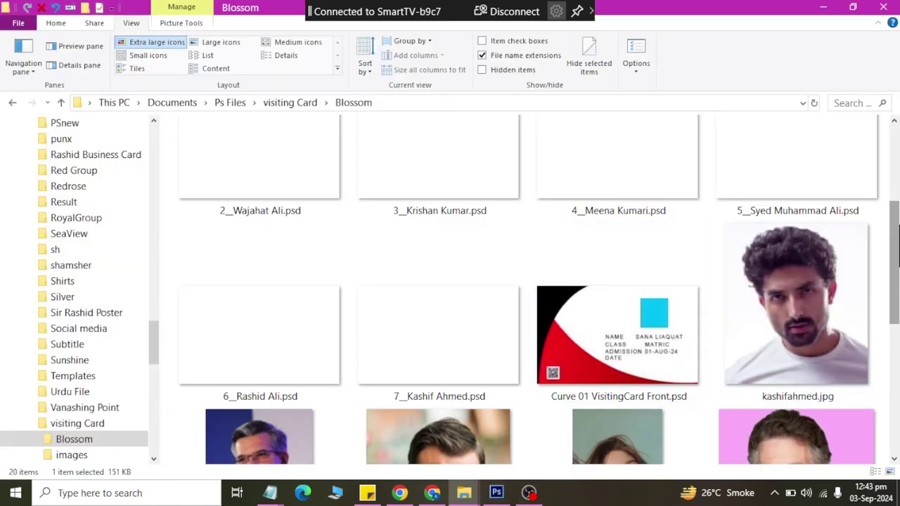
scroll(843, 351, down, 3)
scroll(892, 415, down, 3)
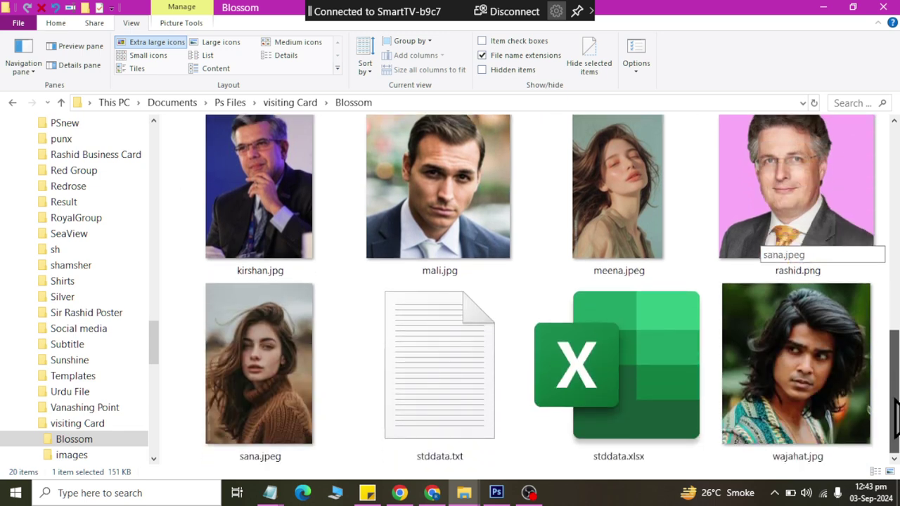
drag(894, 411, 889, 171)
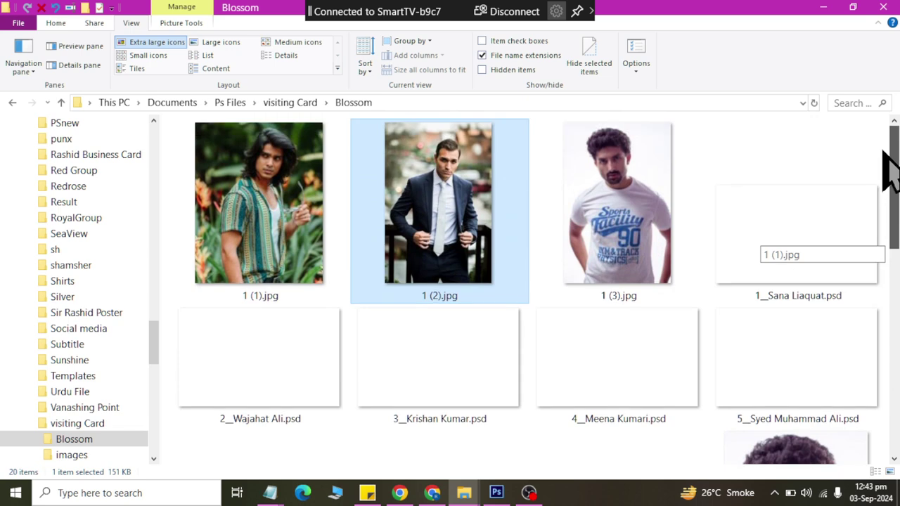
click(292, 221)
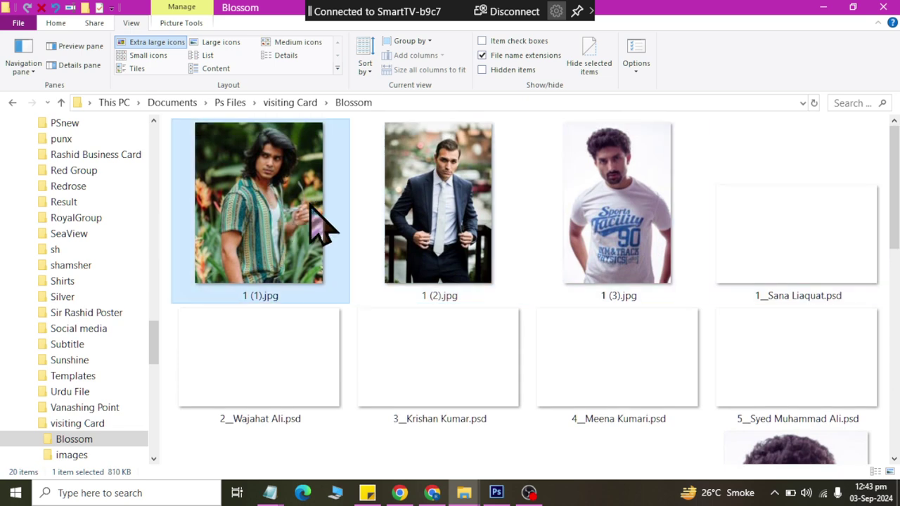
shift+click(643, 246)
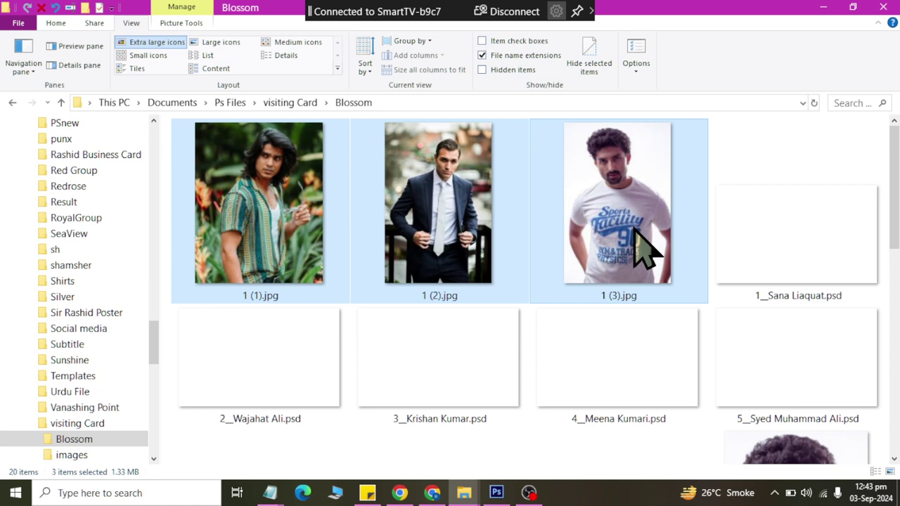
key(shift+Delete)
click(503, 259)
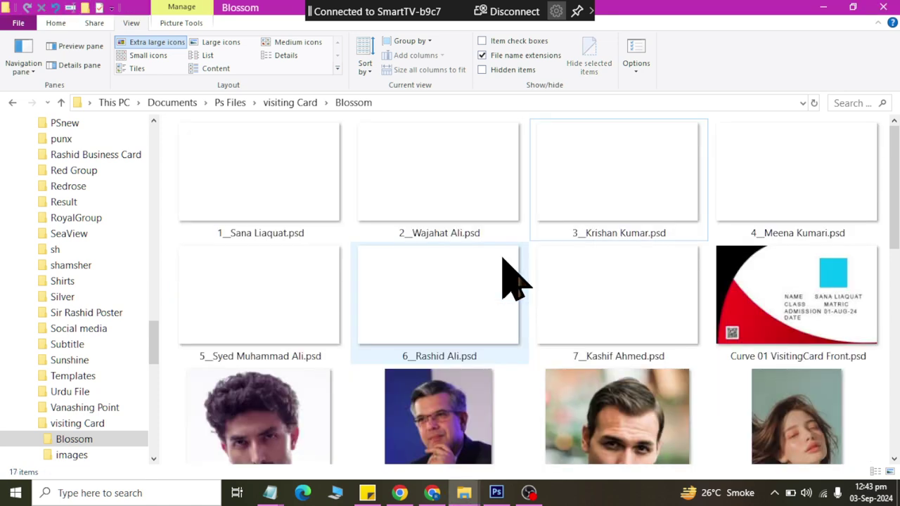
Scroll through the folder and select the stddata.xlsx workbook.
scroll(759, 200, down, 3)
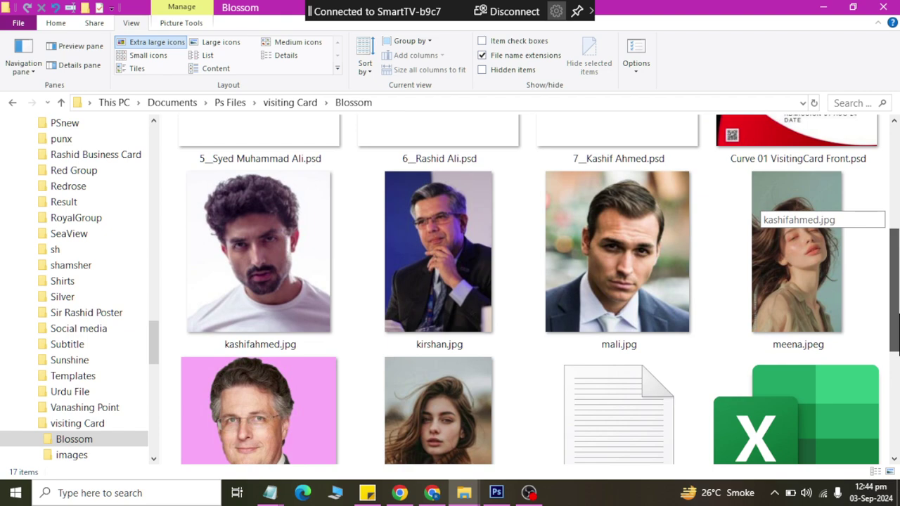
scroll(758, 203, up, 3)
scroll(759, 207, down, 5)
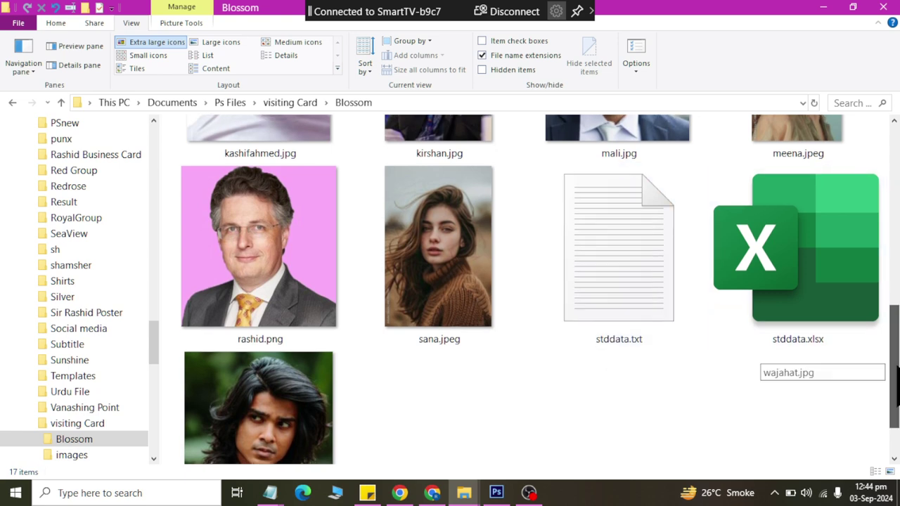
mouse_move(893, 358)
mouse_down()
mouse_move(893, 348)
mouse_move(893, 383)
mouse_up()
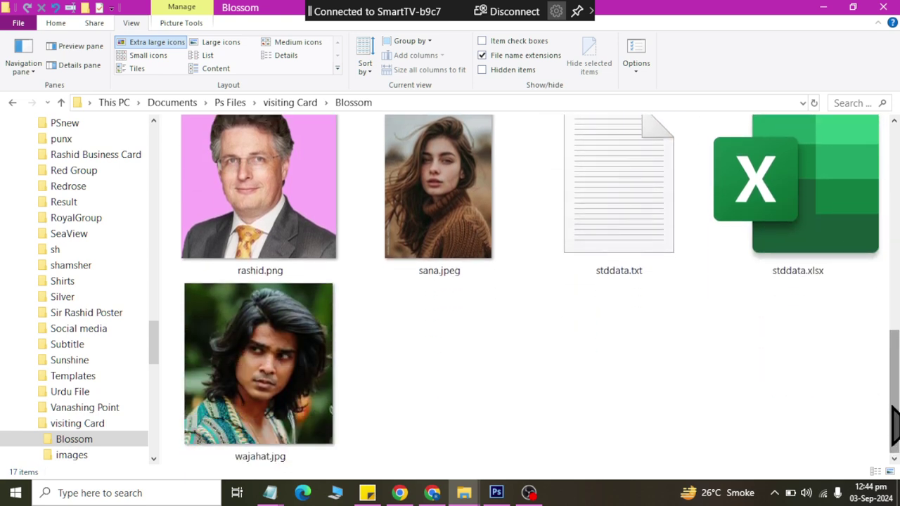
click(813, 241)
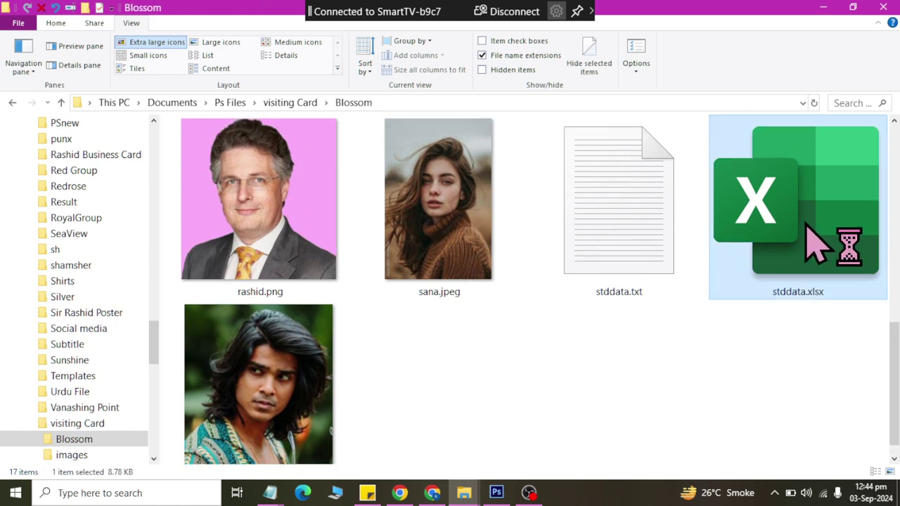
Open stddata.xlsx and enter the header 'image' in cell D1.
double_click(815, 242)
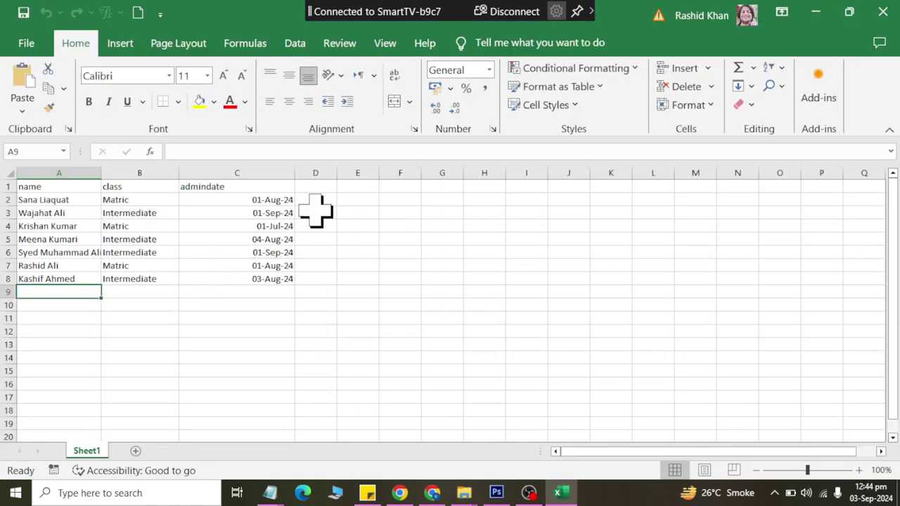
click(320, 188)
text(i)
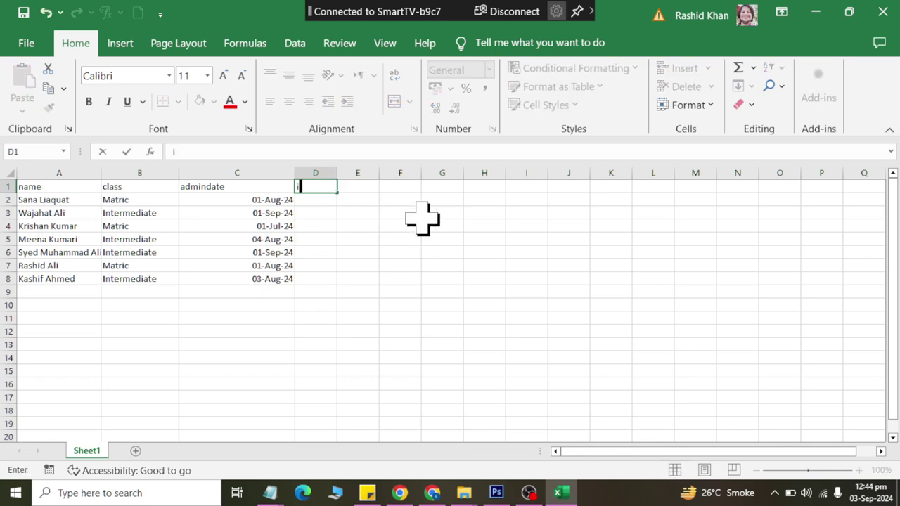
text(mage)
key(Return)
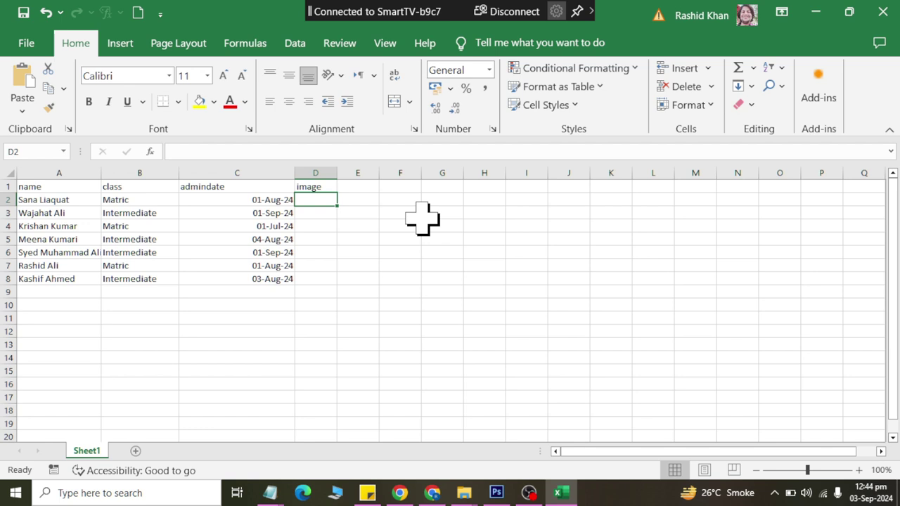
Check the Photoshop photo layer's name, dismiss the Genuine Office notice, and change D1 to 'photo'.
click(496, 492)
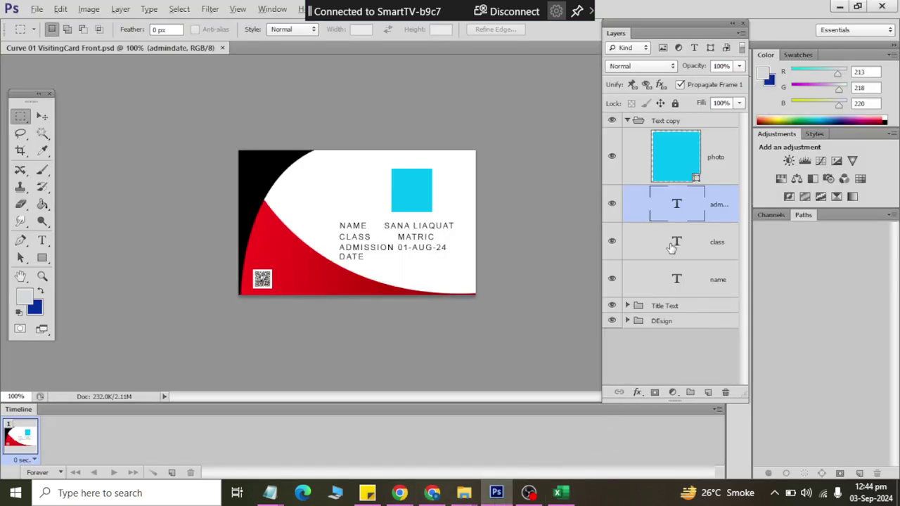
click(711, 160)
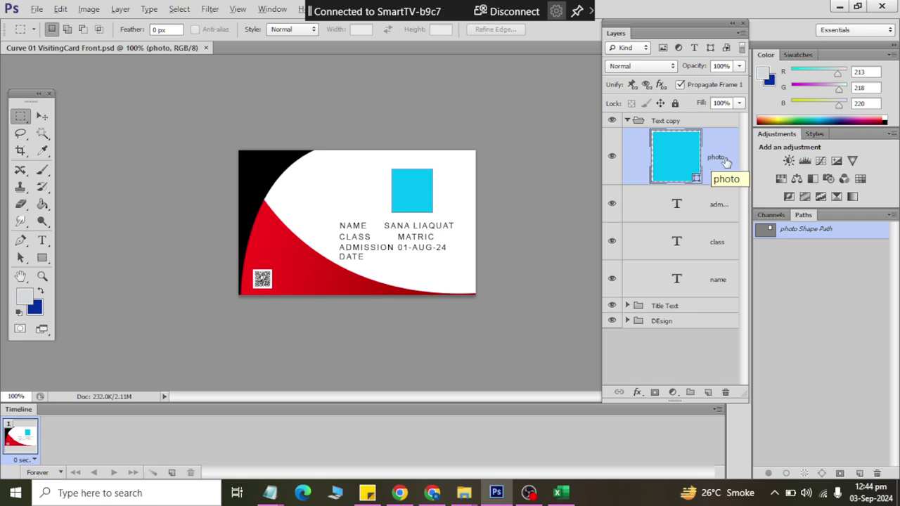
key(alt+Tab)
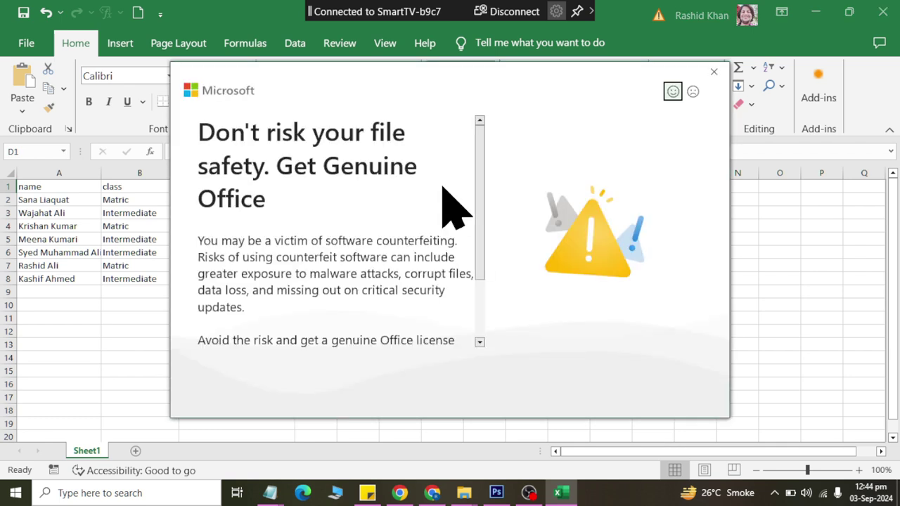
click(713, 71)
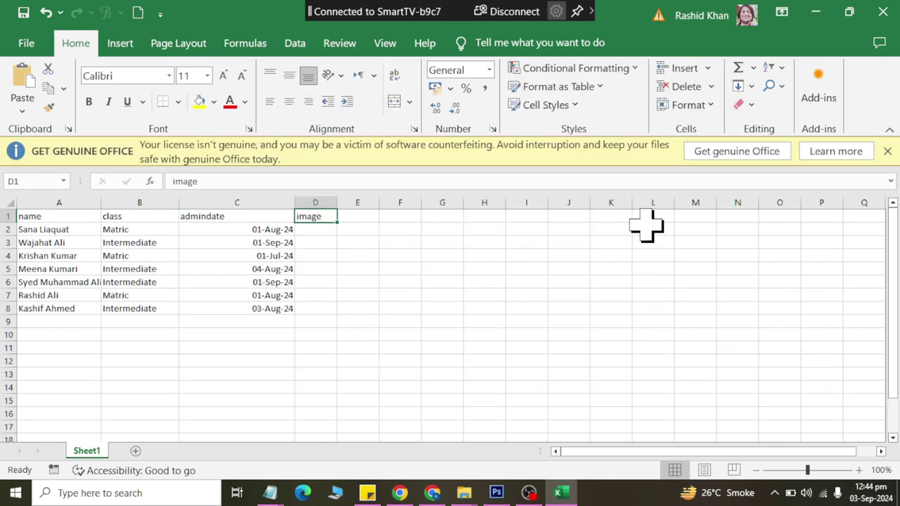
text(photo)
key(Return)
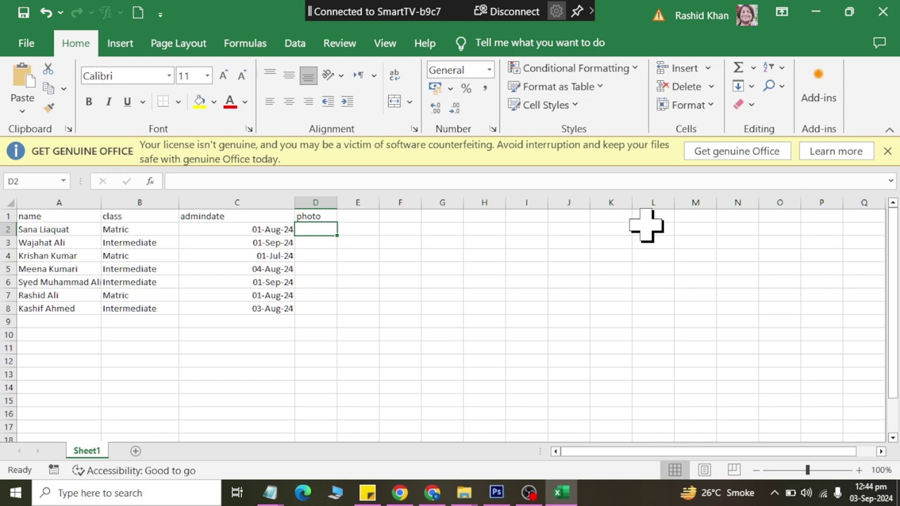
Turn on file name extensions in the Blossom folder view.
key(alt+Tab)
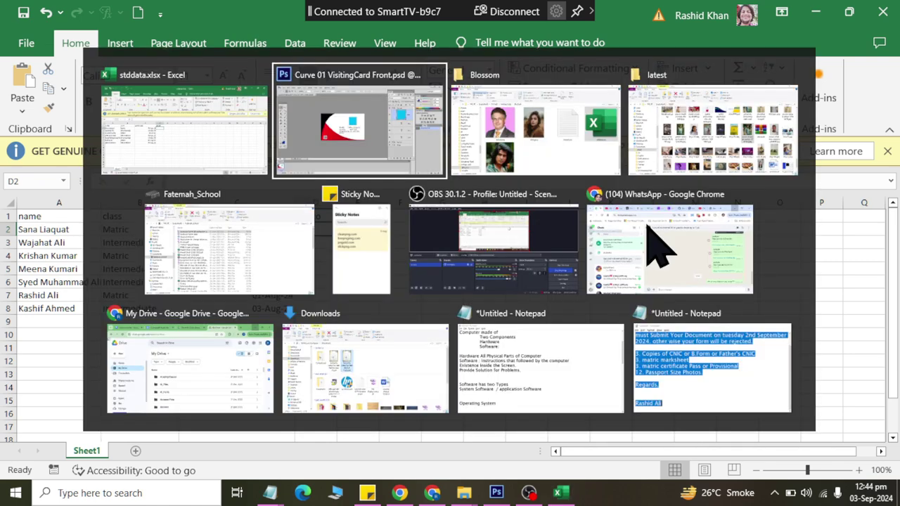
key(alt+Tab)
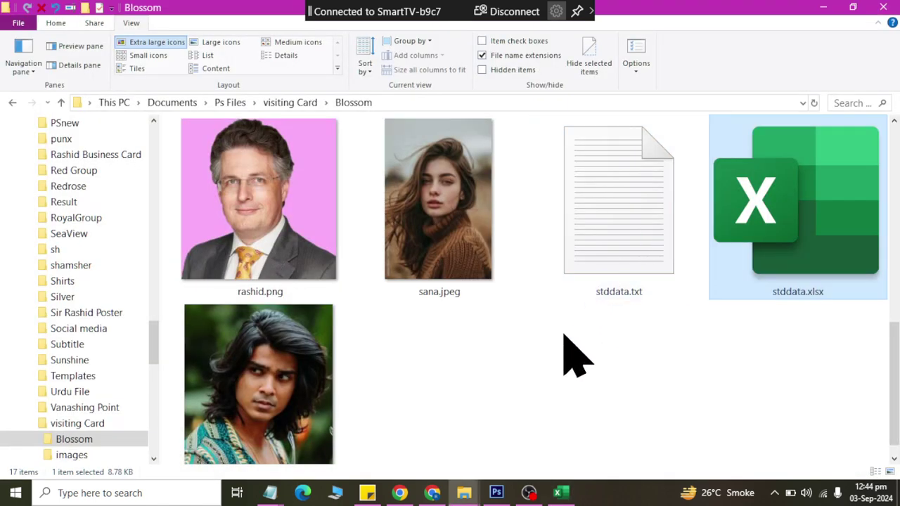
click(459, 265)
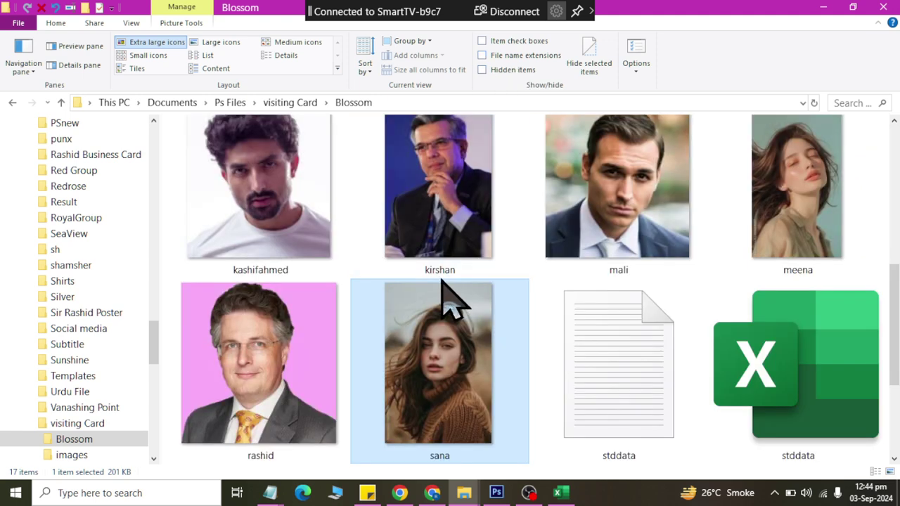
mouse_move(439, 364)
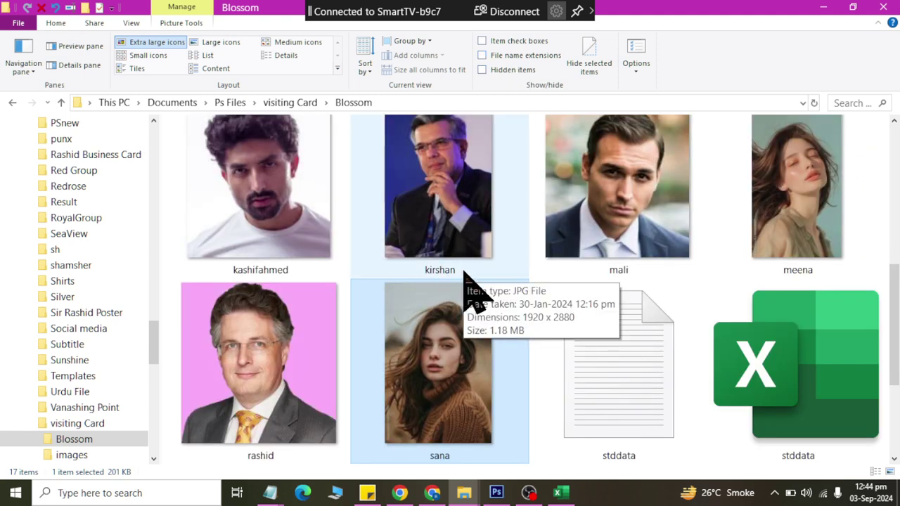
click(509, 56)
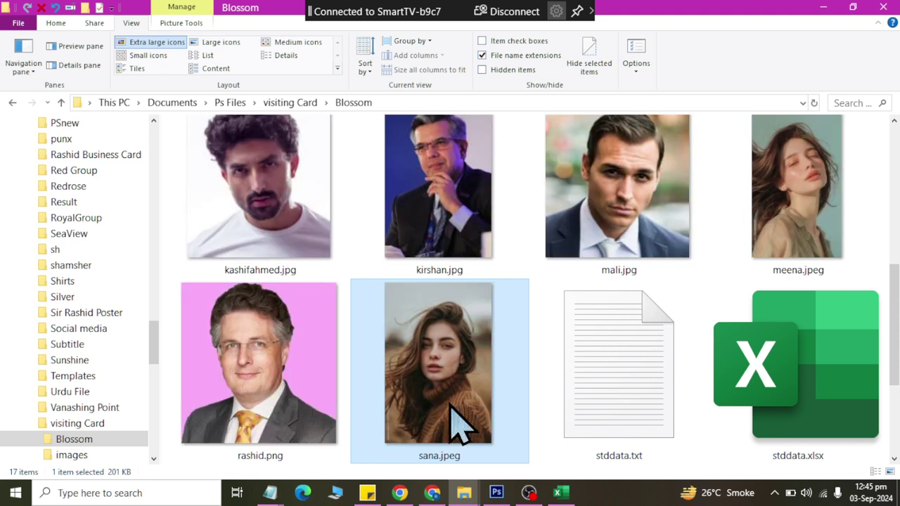
Copy the full file name sana.jpeg and return to the Excel sheet.
key(F2)
click(465, 455)
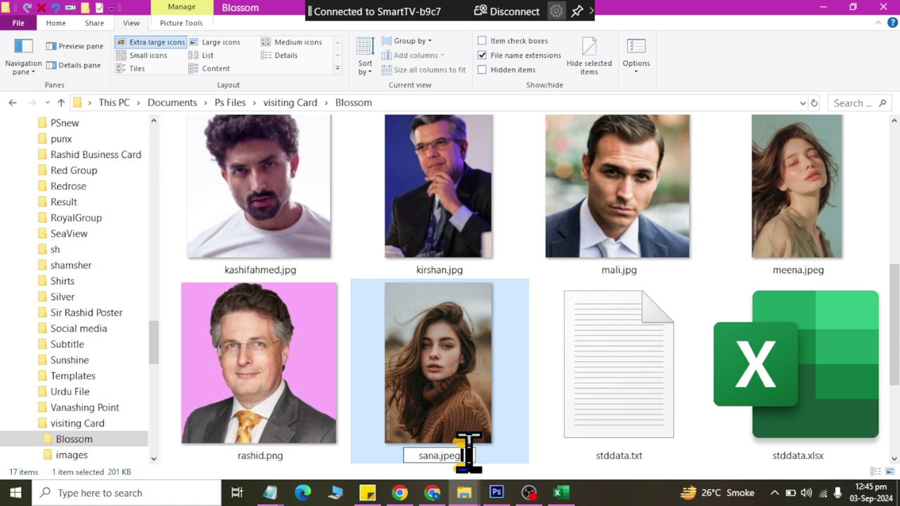
drag(465, 456, 402, 457)
key(ctrl+c)
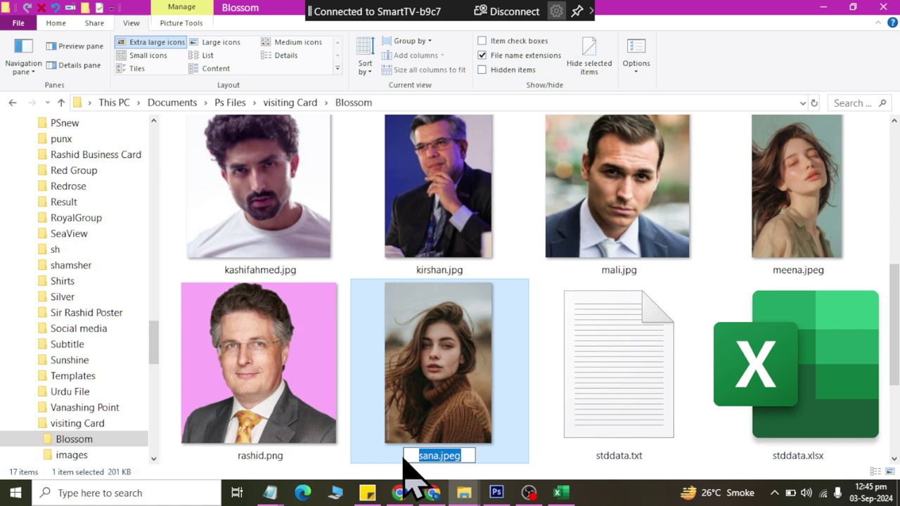
click(430, 431)
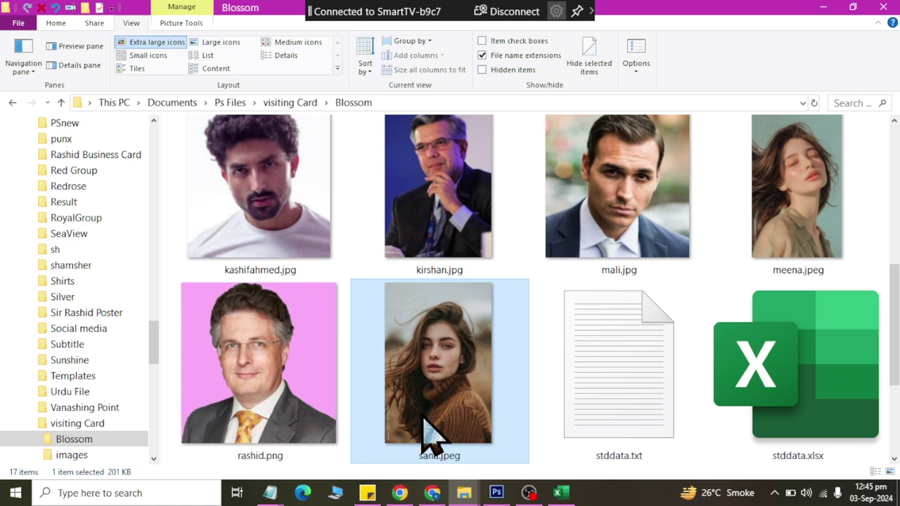
key(alt+Tab)
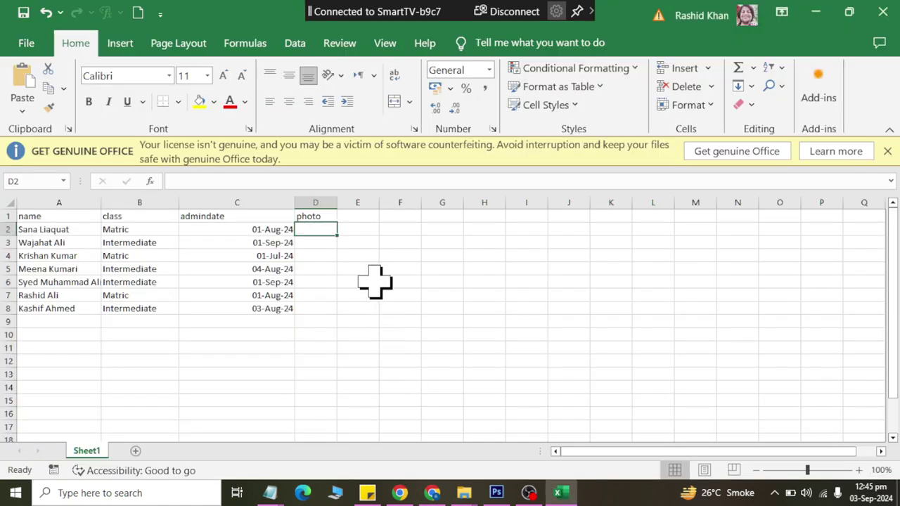
Paste sana.jpeg into D2 and widen column D to fit file names.
key(ctrl+v)
drag(341, 200, 377, 200)
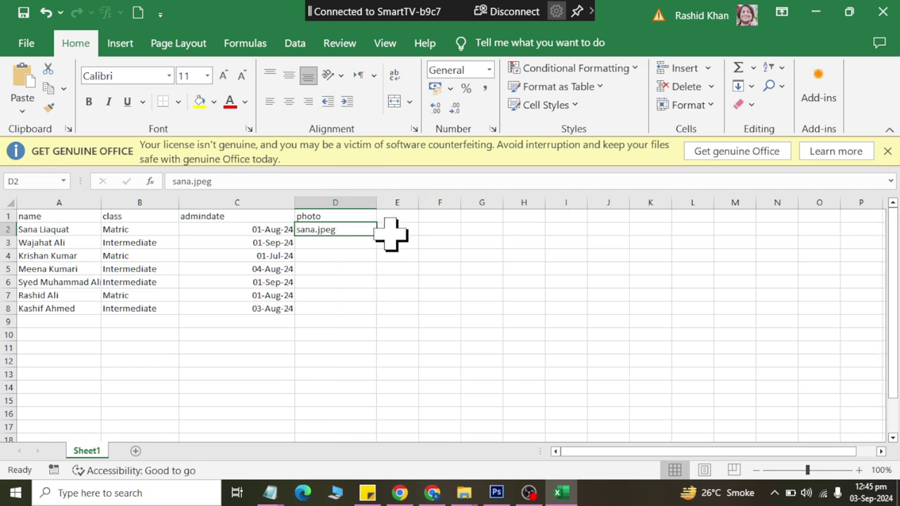
ctrl+scroll(414, 260, up, 1)
click(379, 251)
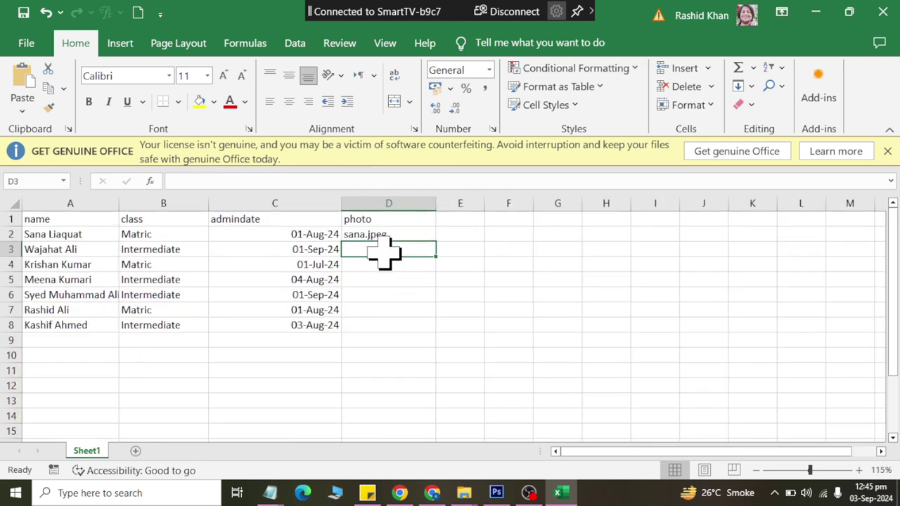
Copy wajahat.jpg's file name from Explorer into cell D3.
key(alt+Tab)
key(Down)
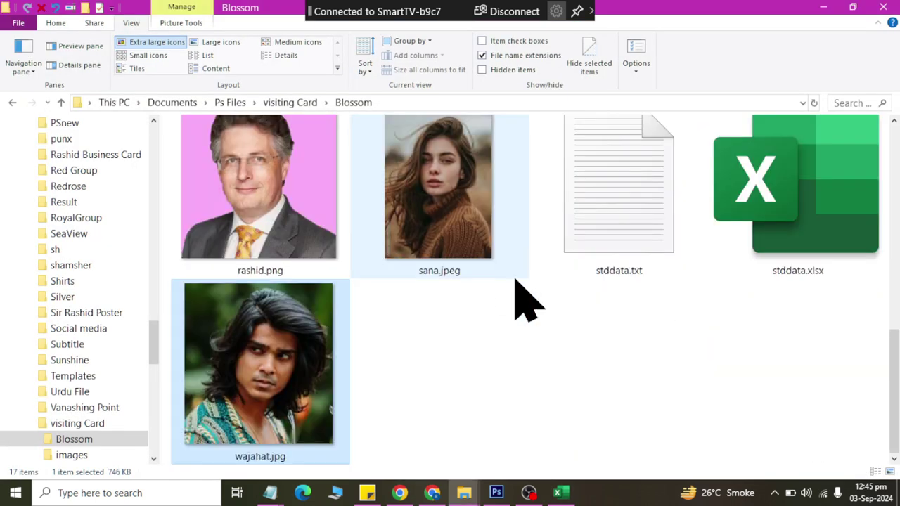
mouse_move(260, 372)
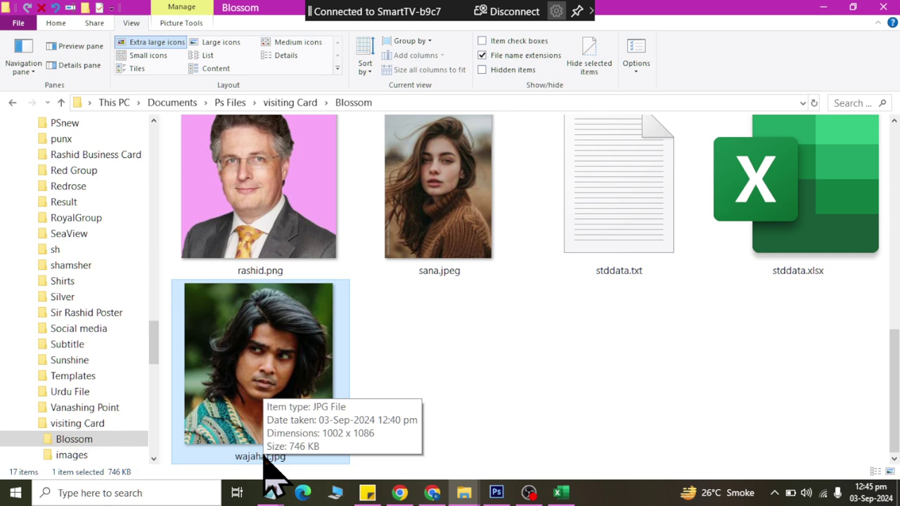
click(265, 455)
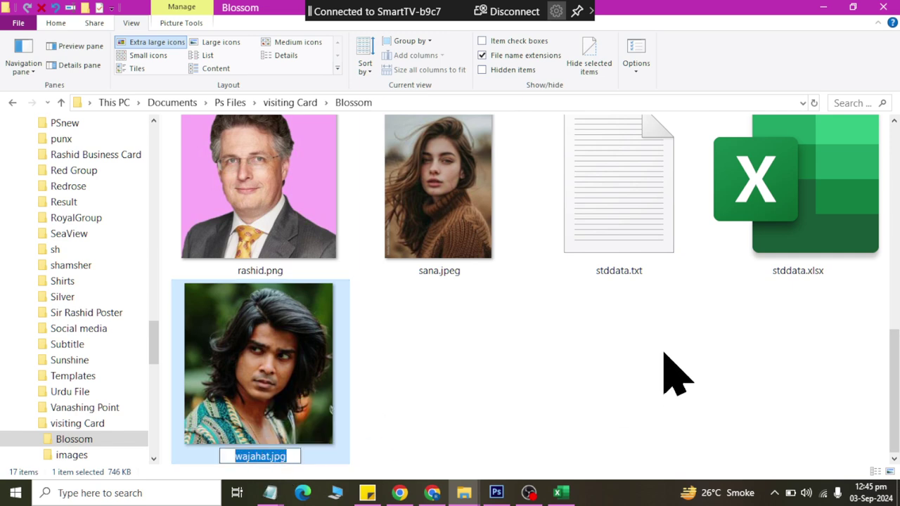
key(alt+Tab)
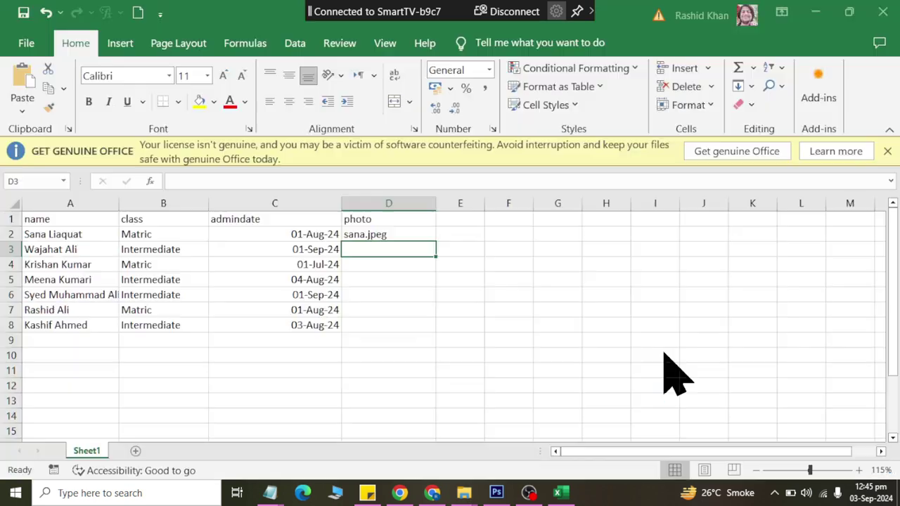
text(wajahat.jpg)
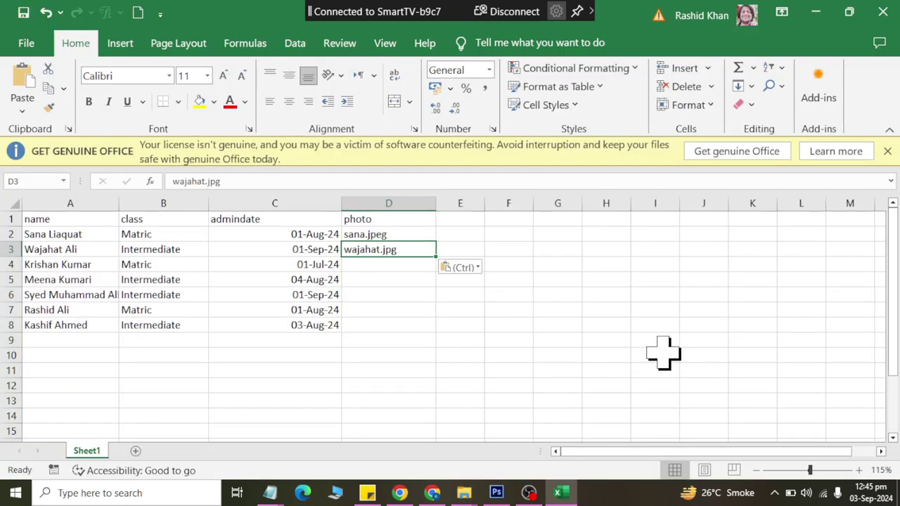
key(alt+Tab)
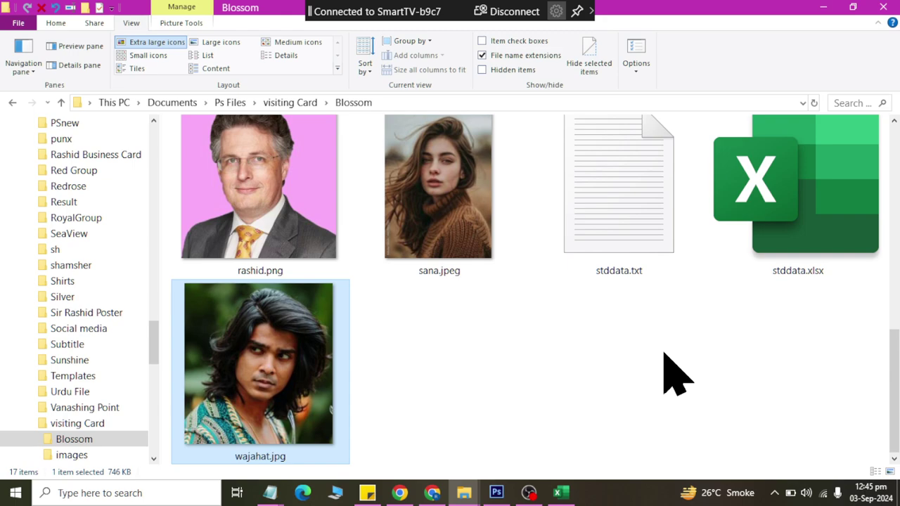
key(alt+Tab)
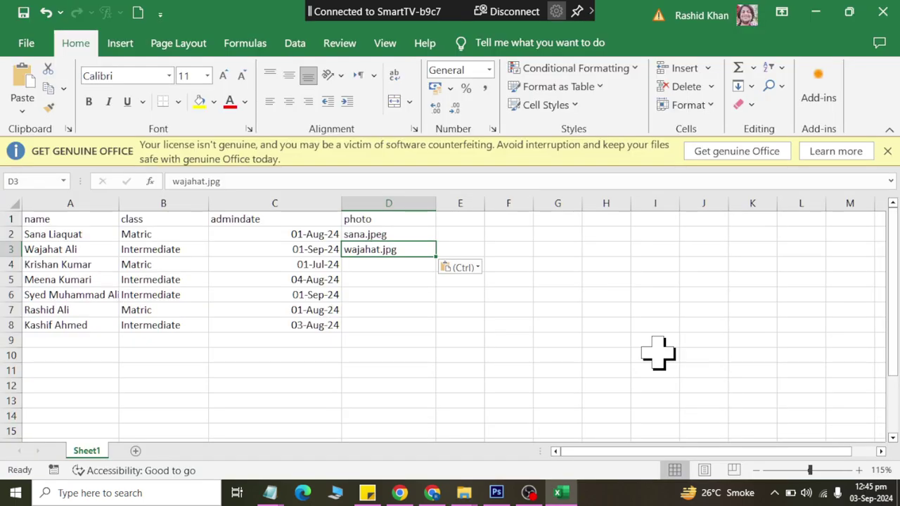
click(372, 266)
Copy kirshan.jpg's file name from Explorer into cell D4.
key(alt+Tab)
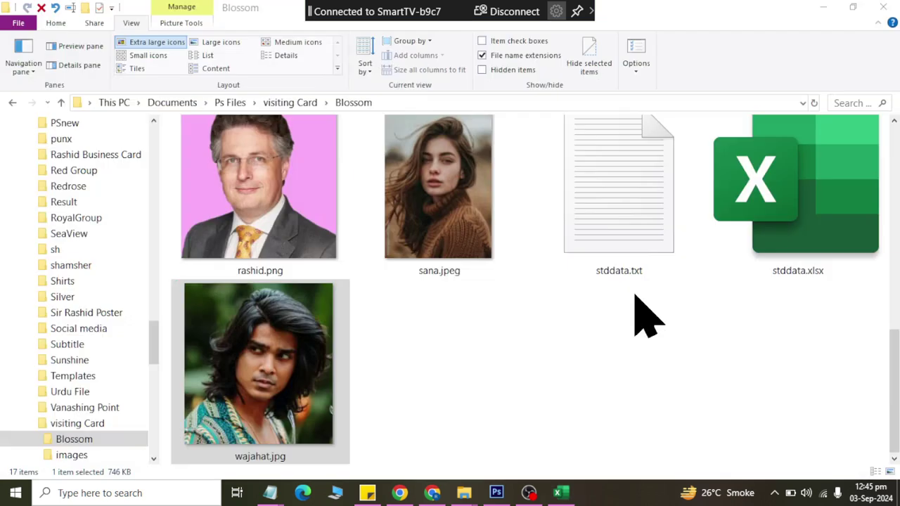
key(Up)
key(Up)
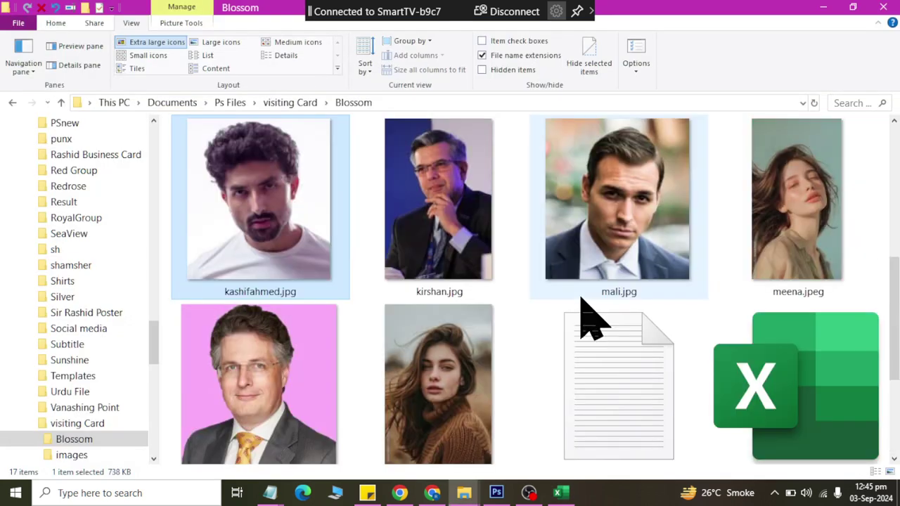
click(370, 273)
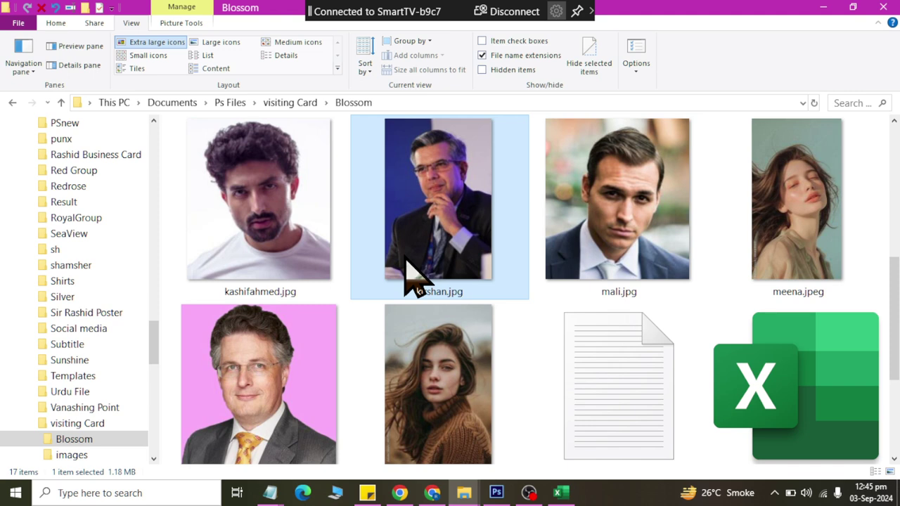
key(F2)
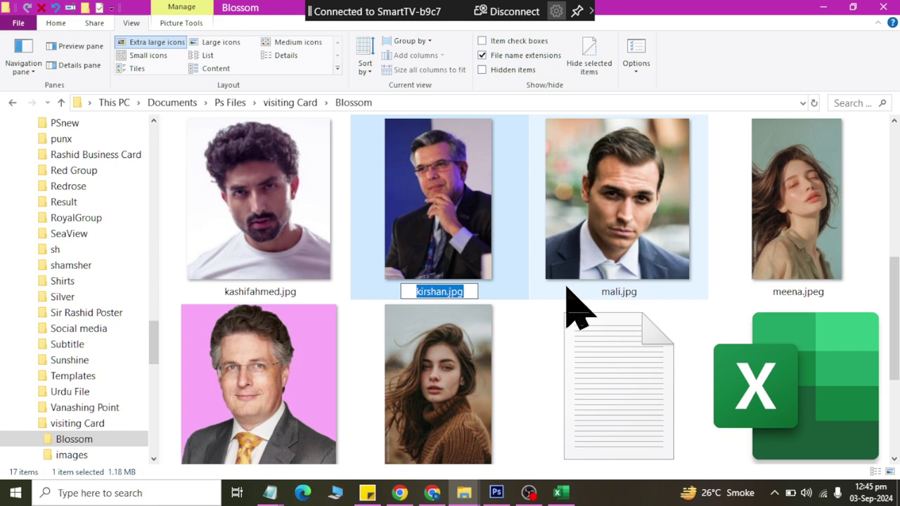
key(alt+Tab)
text(kirshan.jpg)
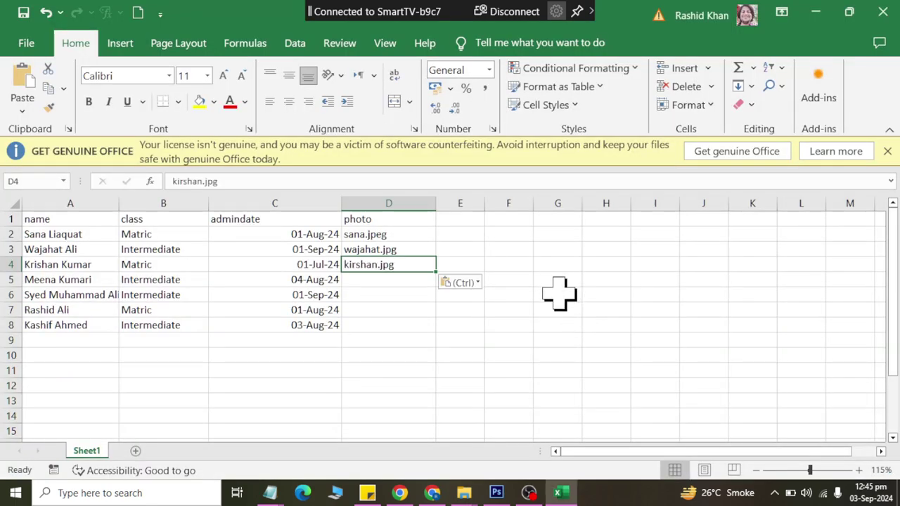
click(379, 281)
Select the meena.jpeg file name in Explorer for copying.
key(alt+Tab)
click(290, 213)
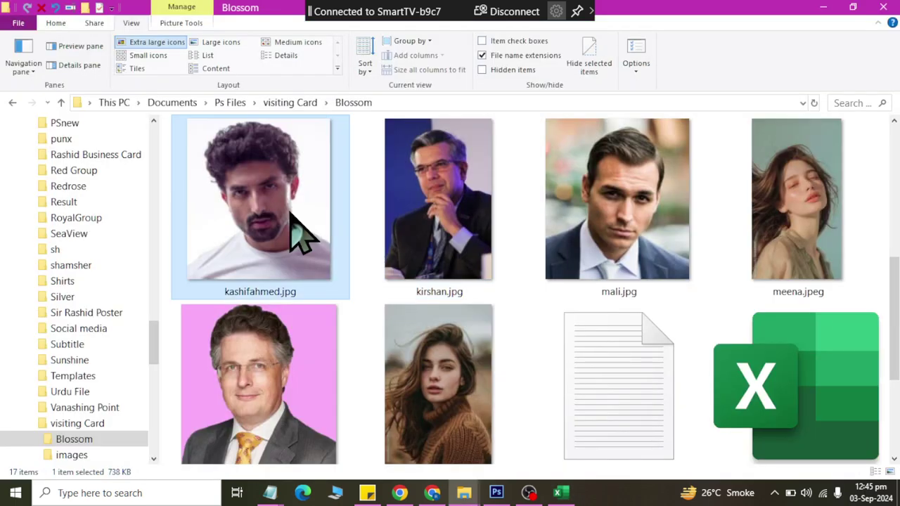
click(809, 241)
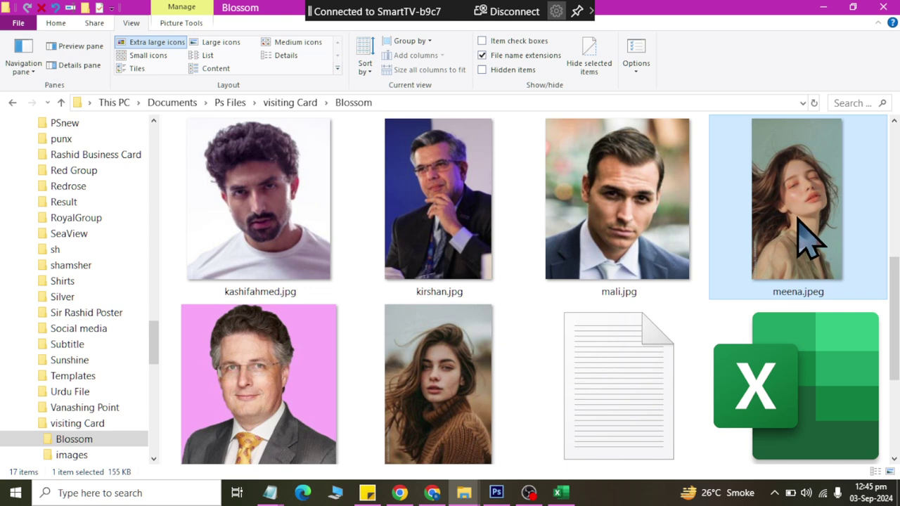
key(F2)
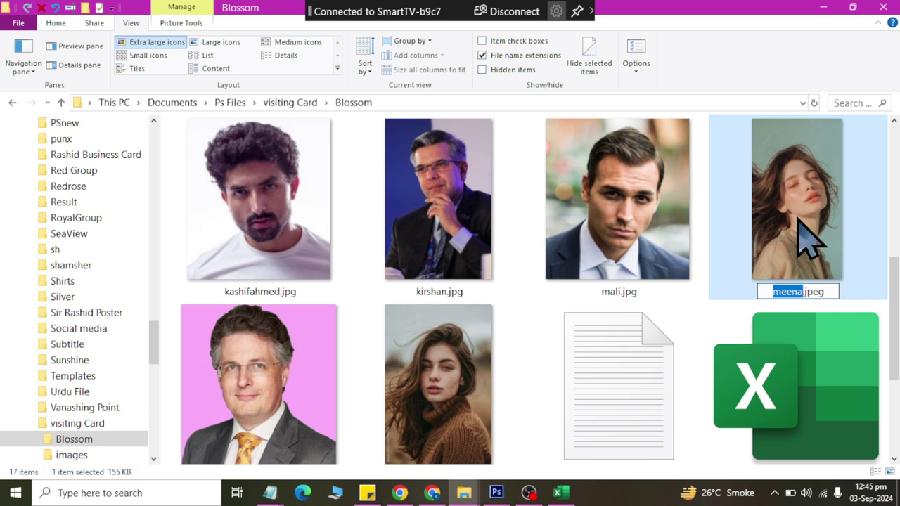
key(alt+Tab)
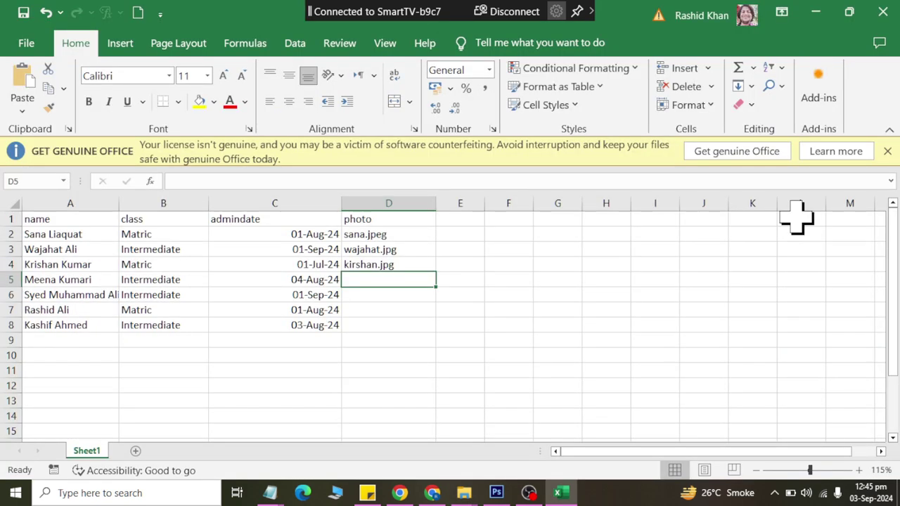
Fill cells D5 and D6 with meena.jpeg and mali.jpg from Explorer.
text(meena.jpeg)
key(alt+Tab)
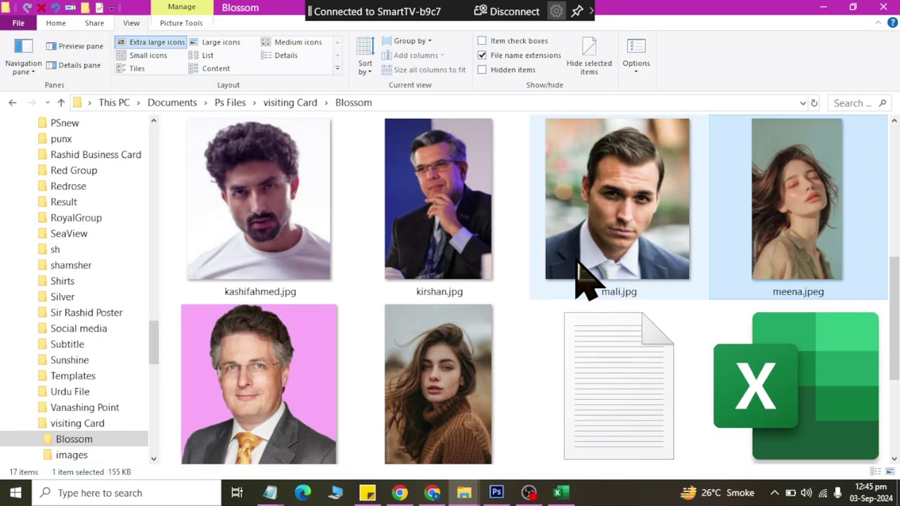
key(alt+Tab)
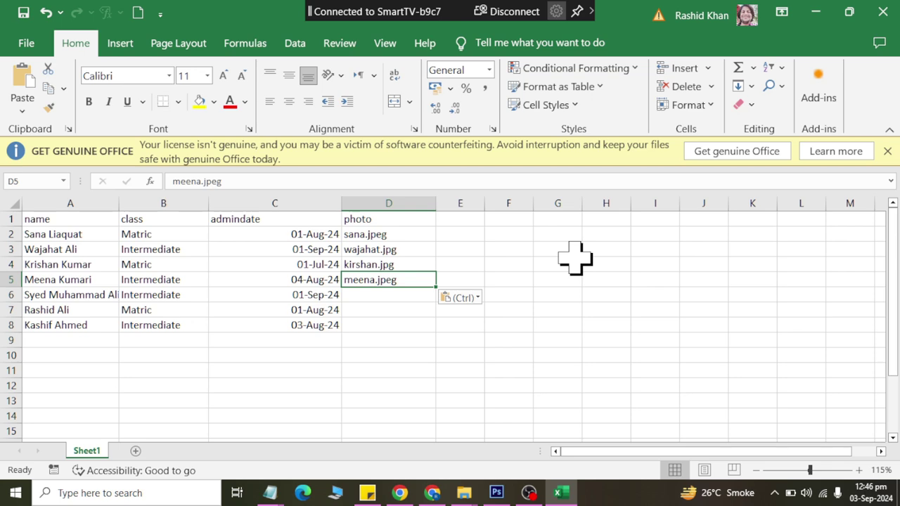
key(alt+Tab)
key(F2)
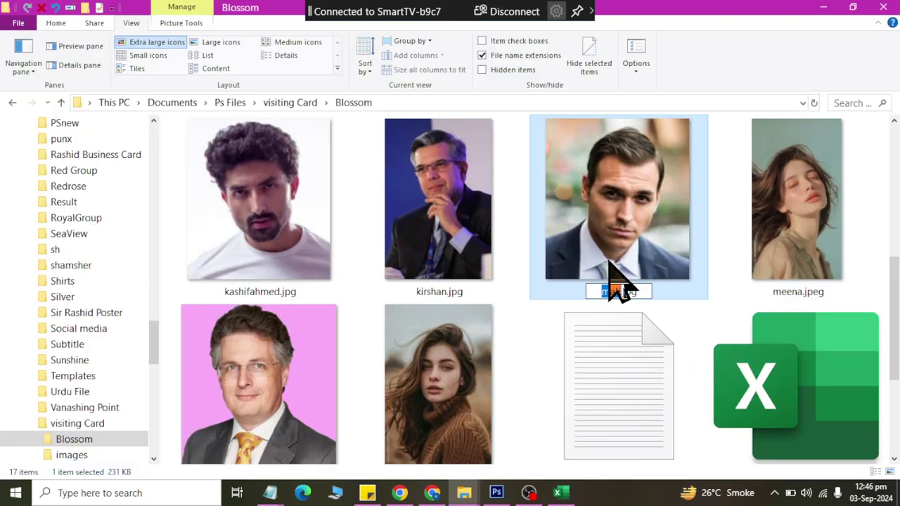
key(ctrl+a)
key(ctrl+c)
key(alt+Tab)
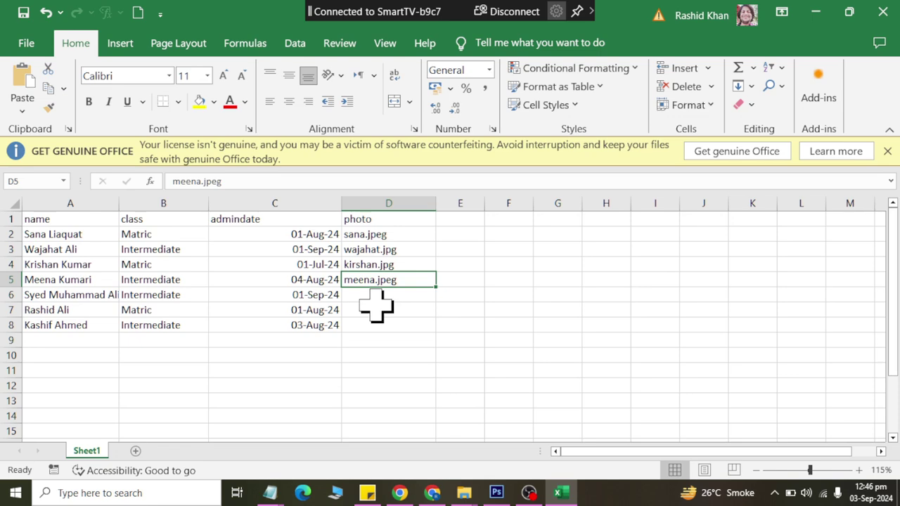
click(362, 295)
key(ctrl+v)
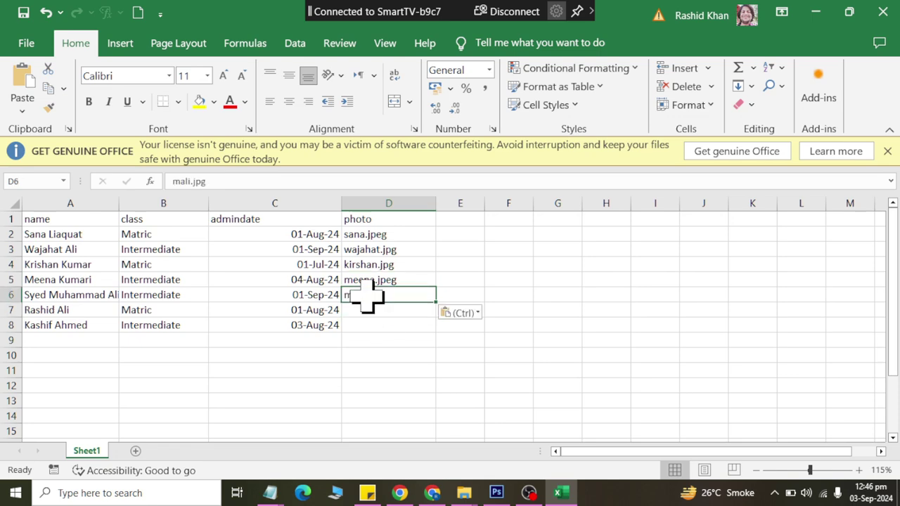
Copy the rashid.png file name from Explorer into cell D7.
click(372, 310)
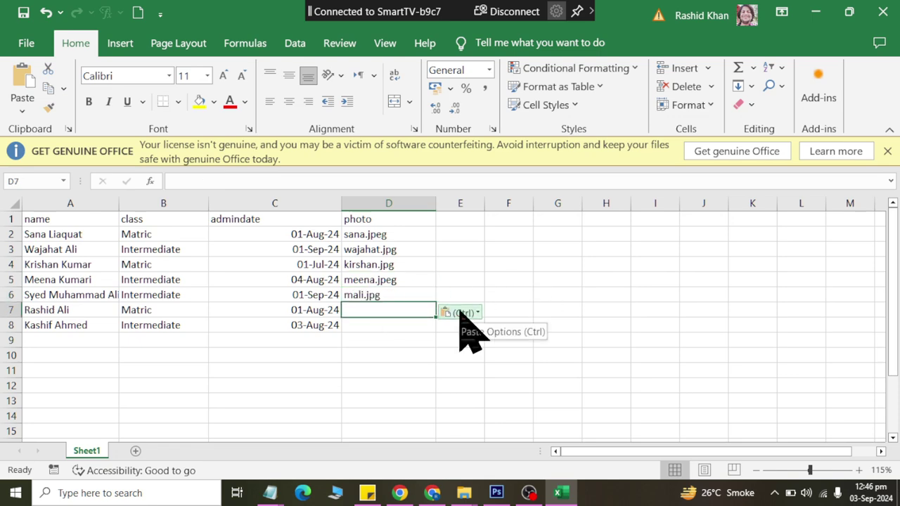
key(alt+Tab)
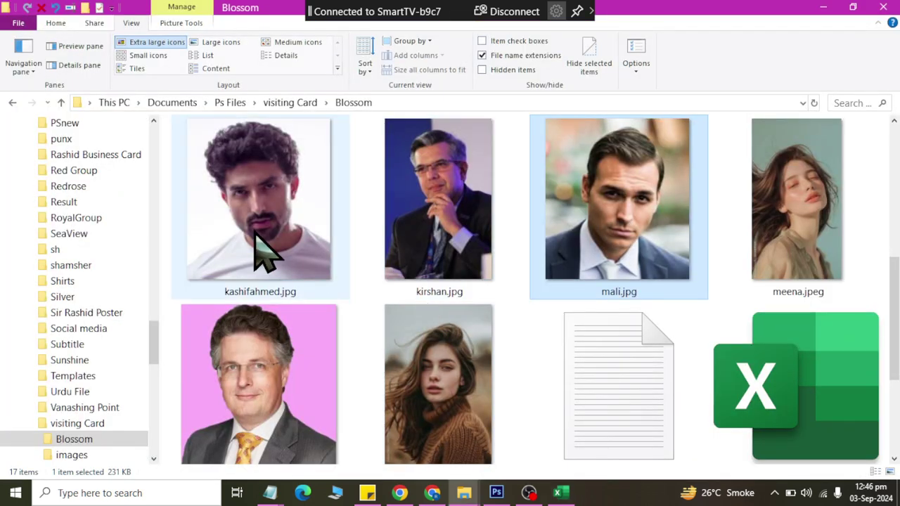
scroll(261, 255, down, 2)
click(265, 254)
key(F2)
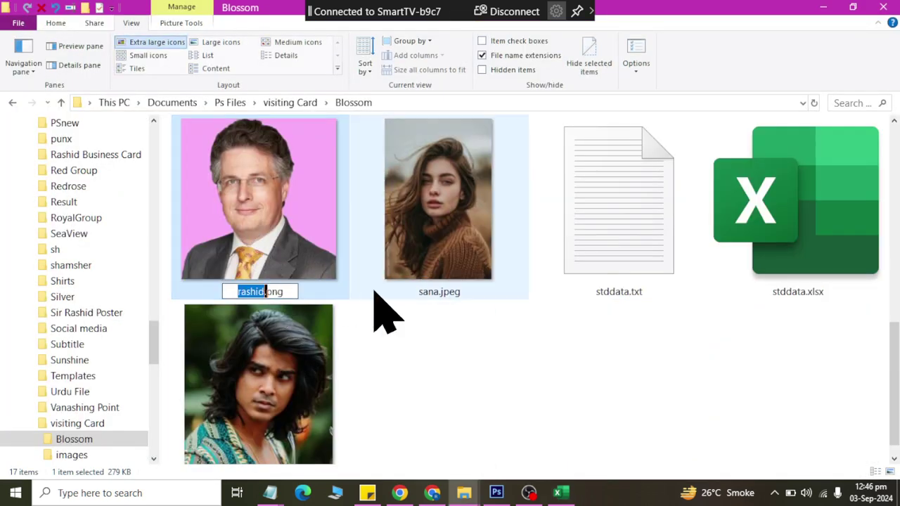
key(ctrl+c)
key(alt+Tab)
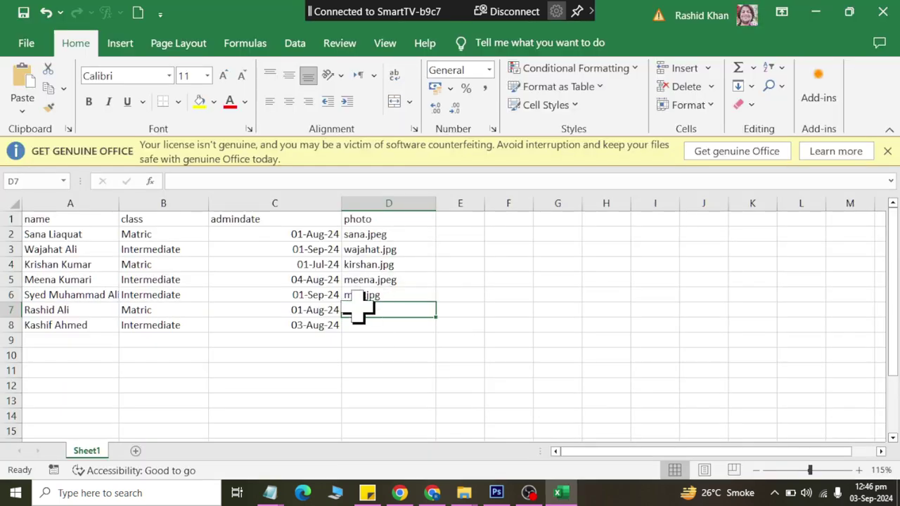
key(ctrl+v)
key(alt+Tab)
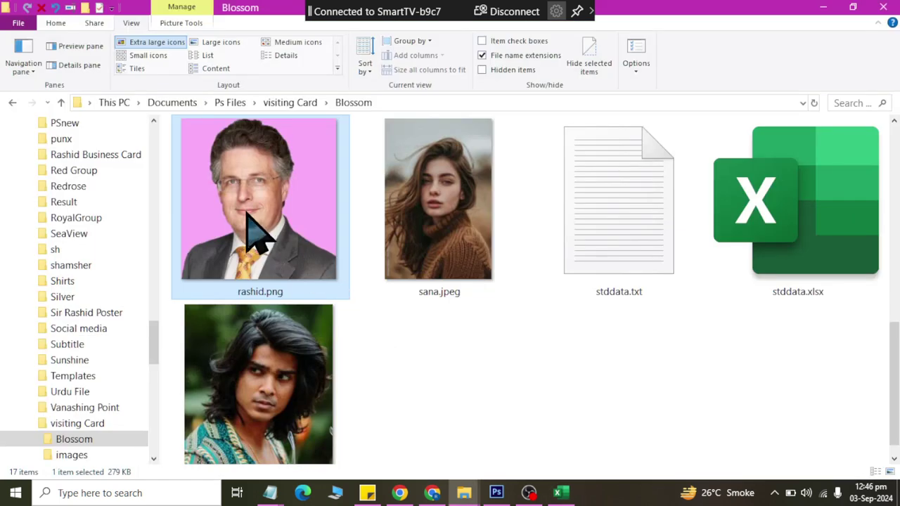
key(Up)
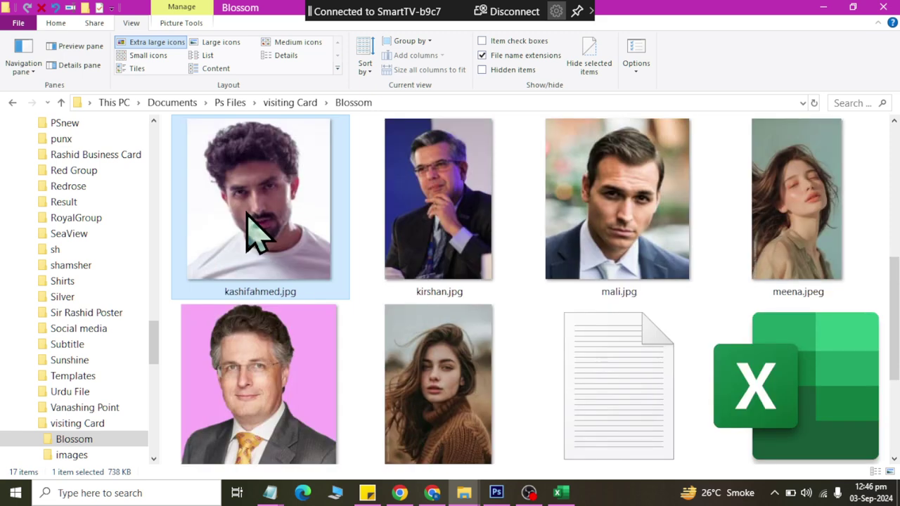
key(F2)
key(ctrl+a)
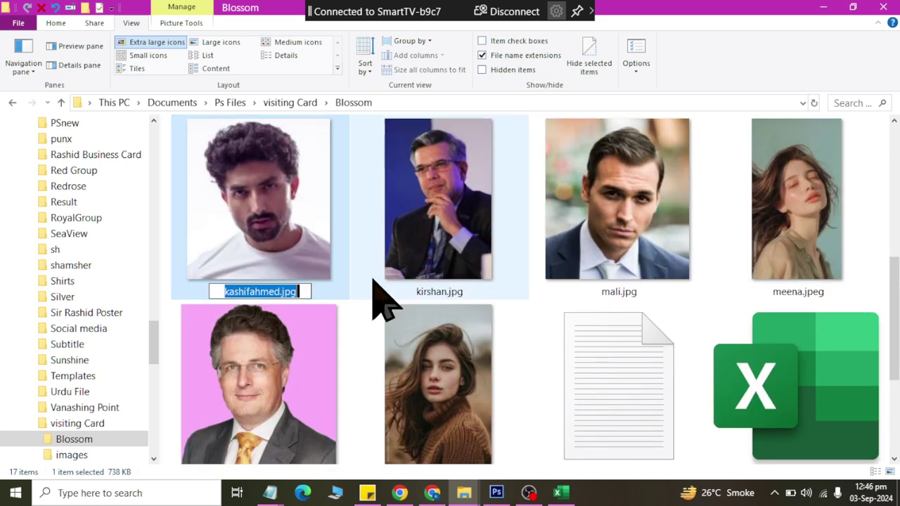
key(alt+Tab)
click(385, 328)
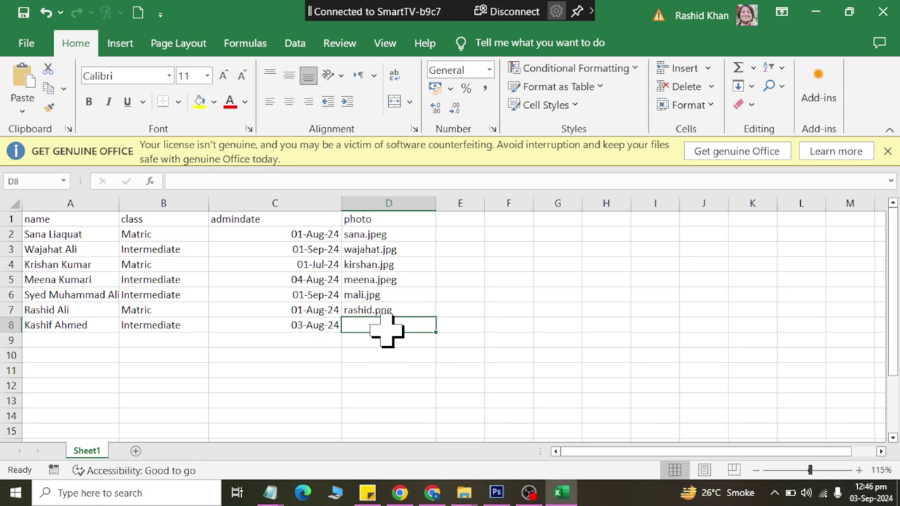
key(ctrl+v)
Dismiss the licence warning bar and clear the leftover paste options tag.
click(201, 383)
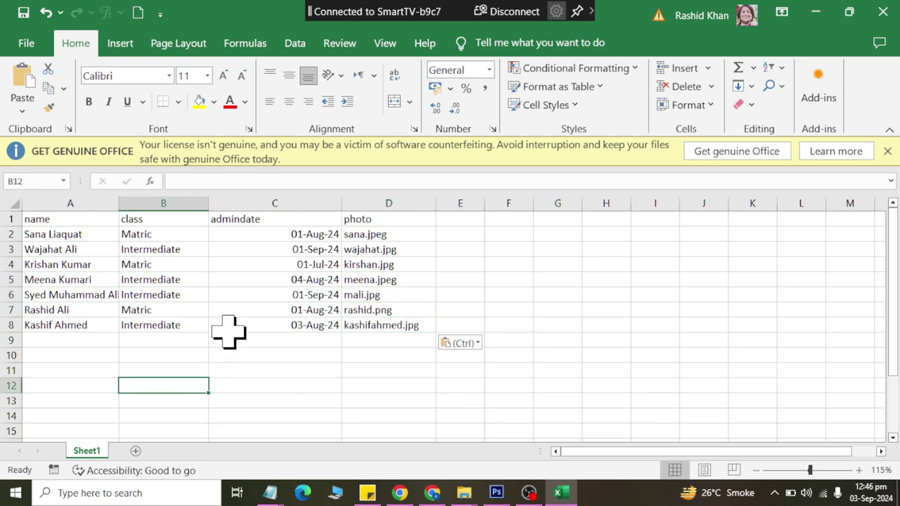
click(887, 151)
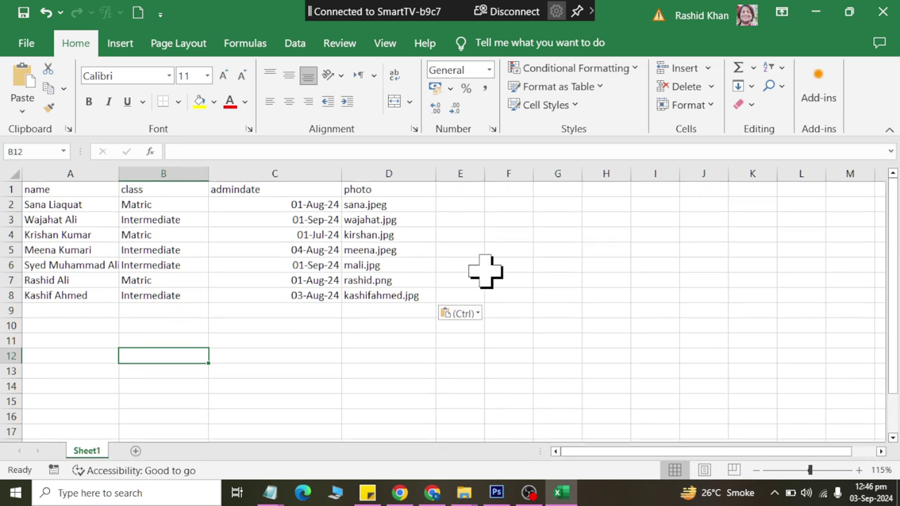
click(477, 267)
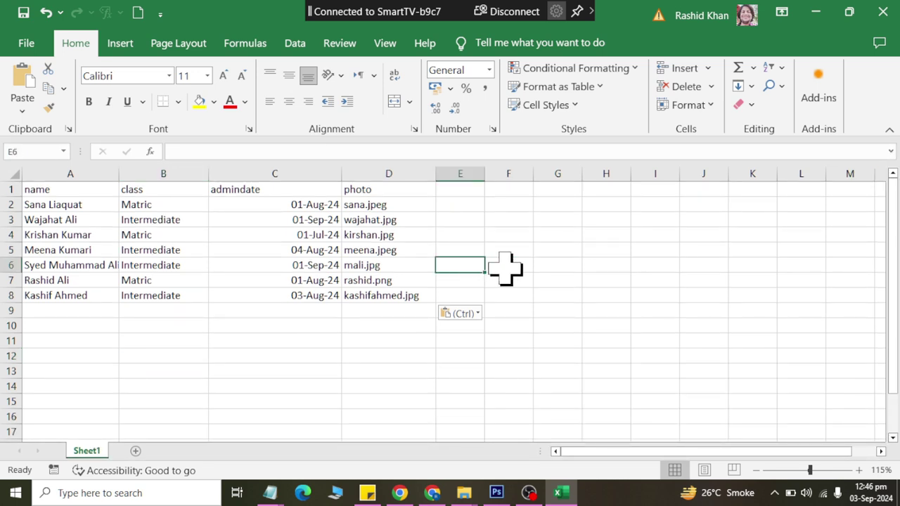
key(Escape)
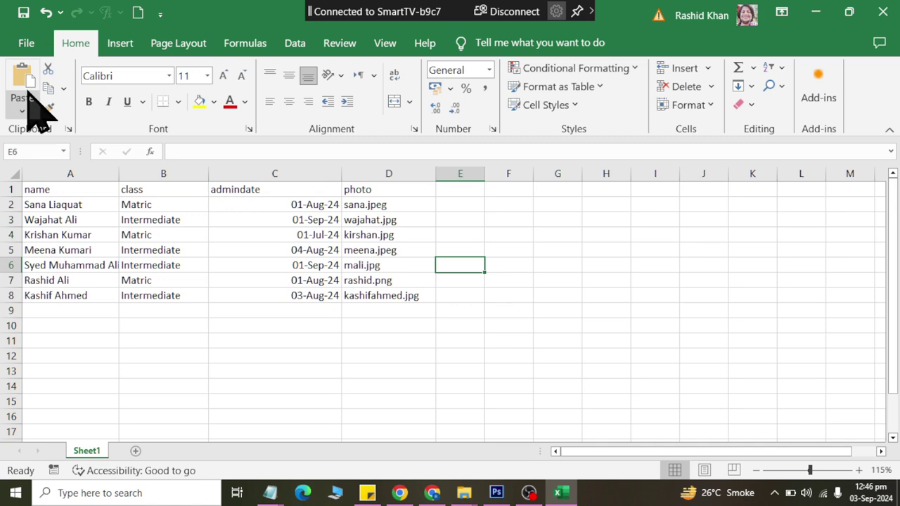
Choose Text (Tab delimited) as the export file type for the student sheet.
click(30, 48)
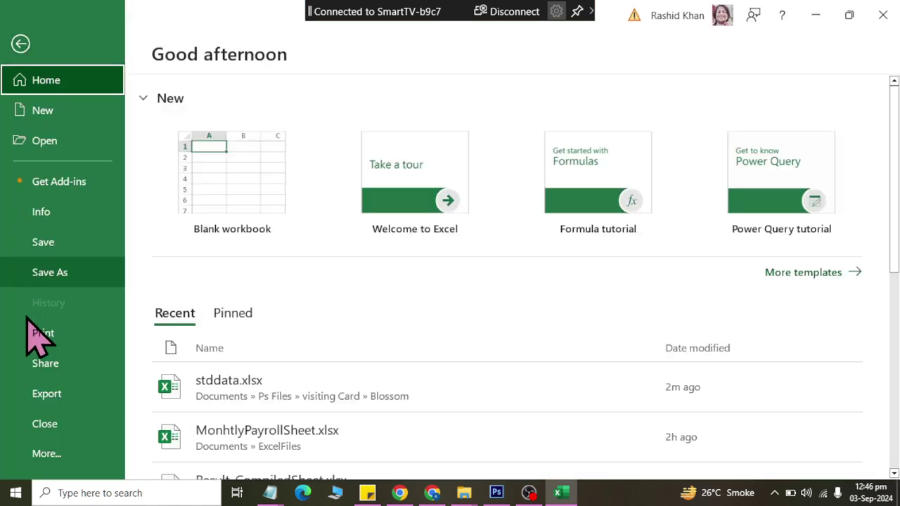
click(35, 397)
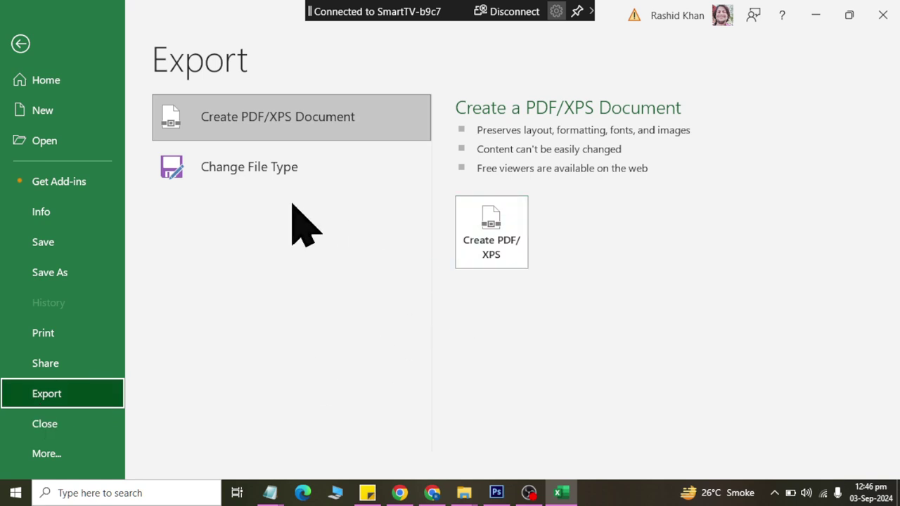
click(256, 184)
scroll(577, 371, down, 3)
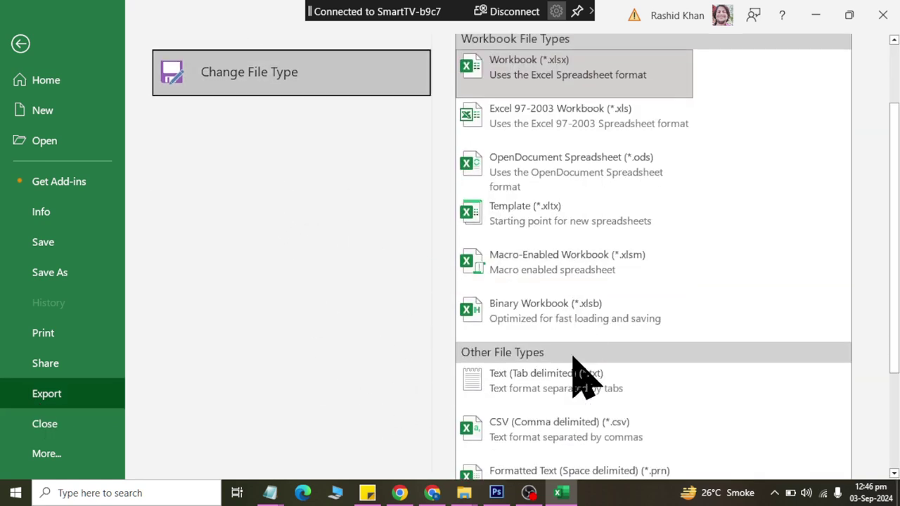
scroll(583, 372, down, 2)
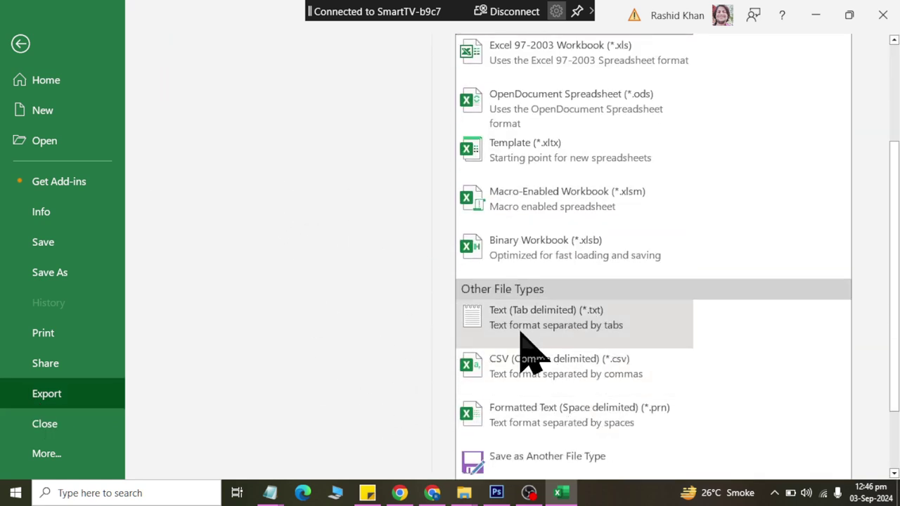
click(524, 337)
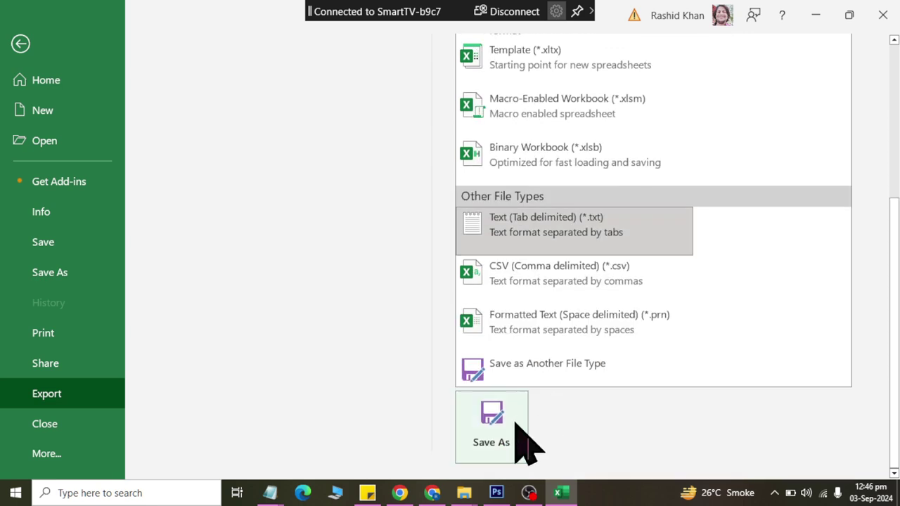
click(525, 435)
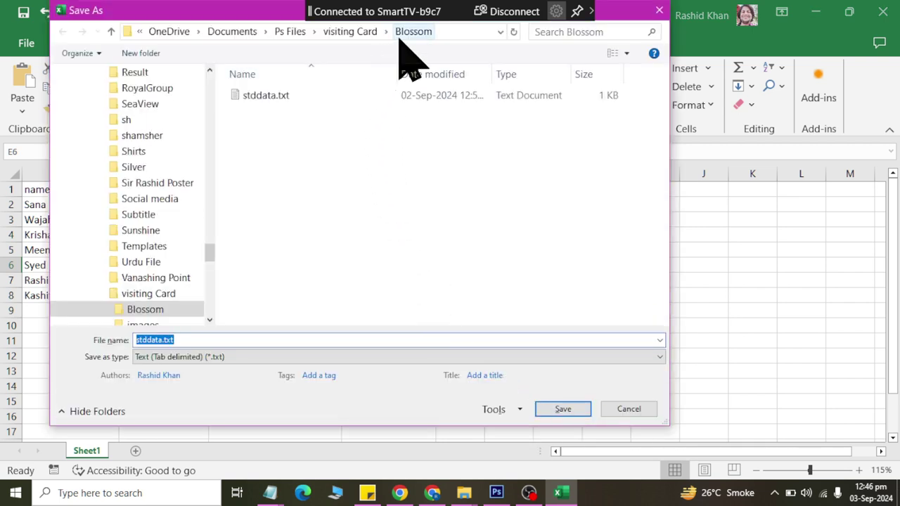
Overwrite stddata.txt in Blossom in tab-delimited format and close Excel.
click(244, 98)
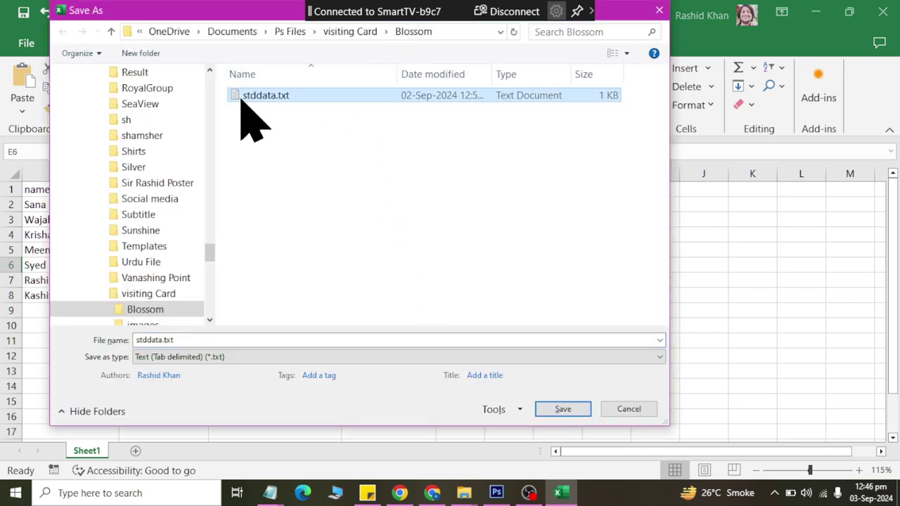
click(567, 408)
click(479, 248)
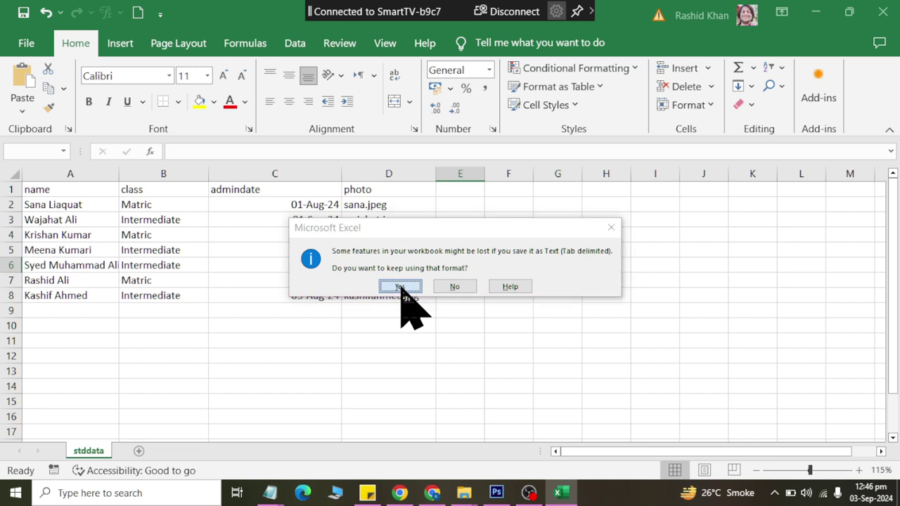
click(399, 284)
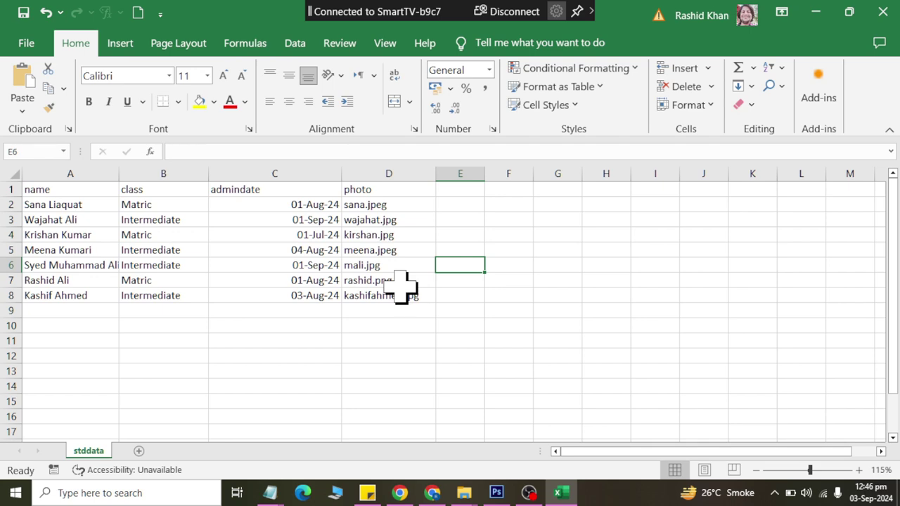
click(883, 12)
Delete the seven numbered student PSD cards from Blossom, then return to Photoshop.
scroll(443, 295, down, 2)
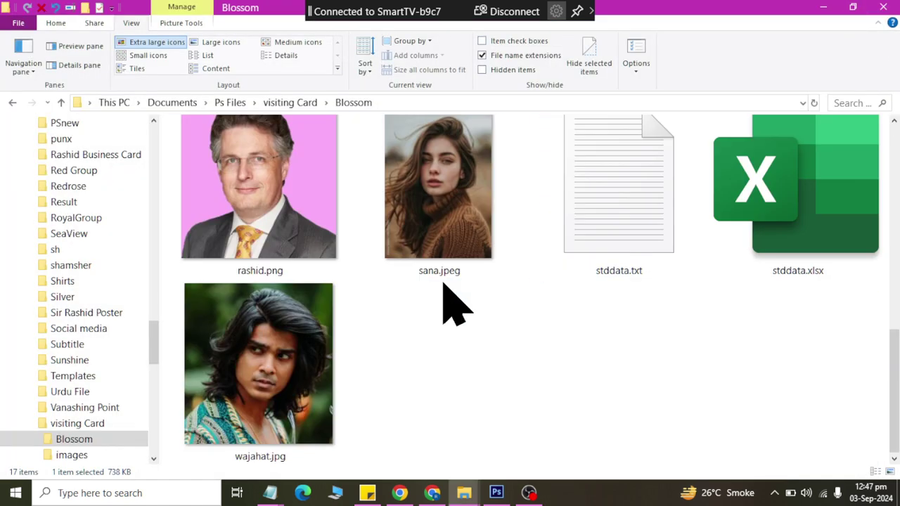
click(622, 239)
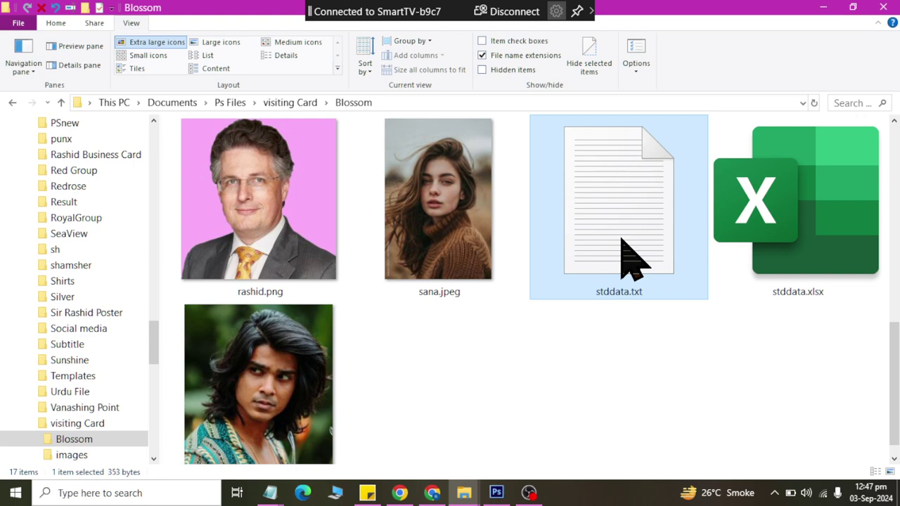
scroll(629, 257, up, 5)
click(569, 288)
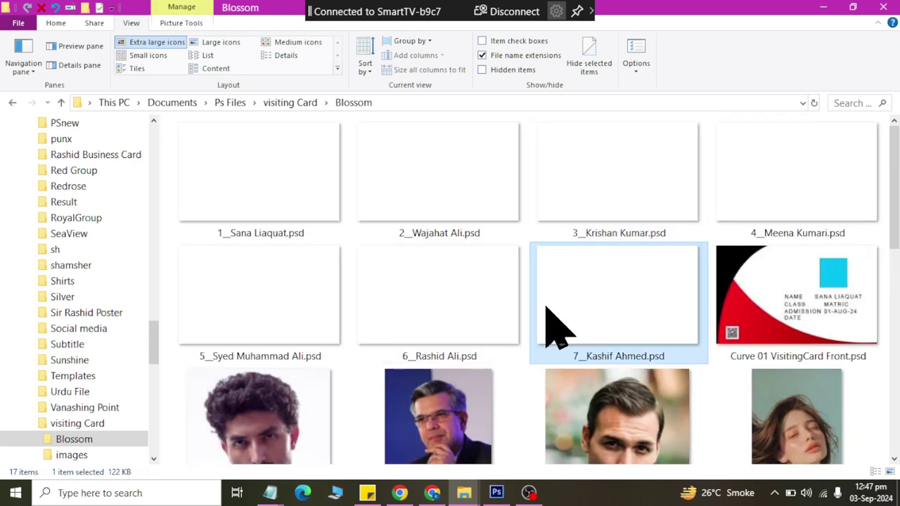
shift+click(210, 229)
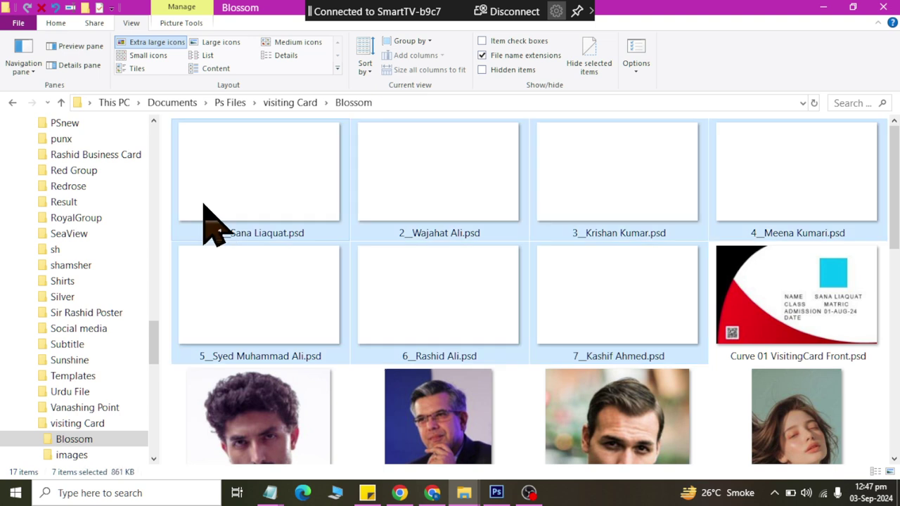
key(Delete)
click(501, 257)
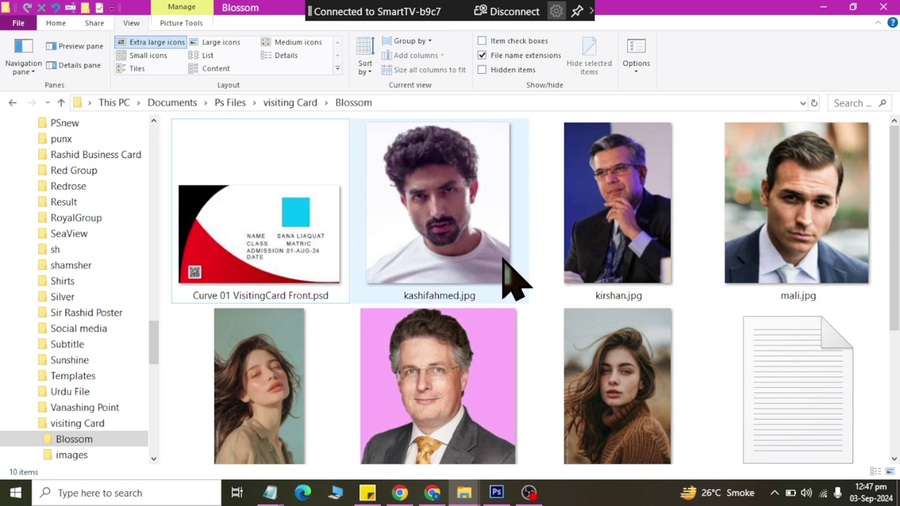
key(alt+Tab)
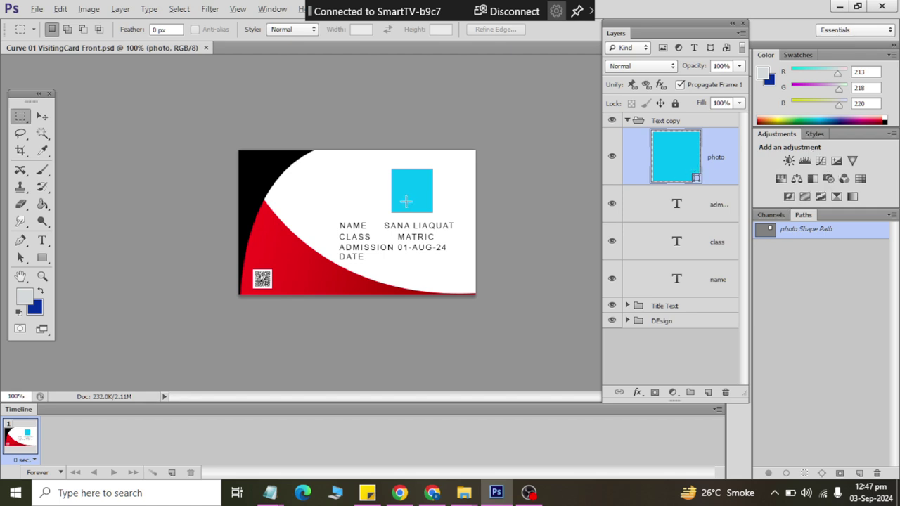
Give the photo layer a Pixel Replacement variable named 'photo' using the Fit method.
scroll(495, 161, up, 4)
scroll(494, 160, up, 1)
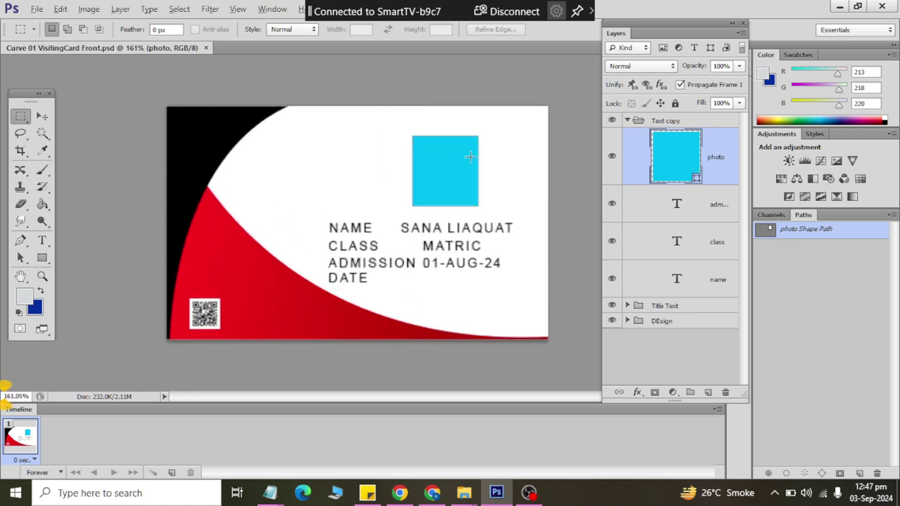
click(88, 8)
mouse_move(109, 283)
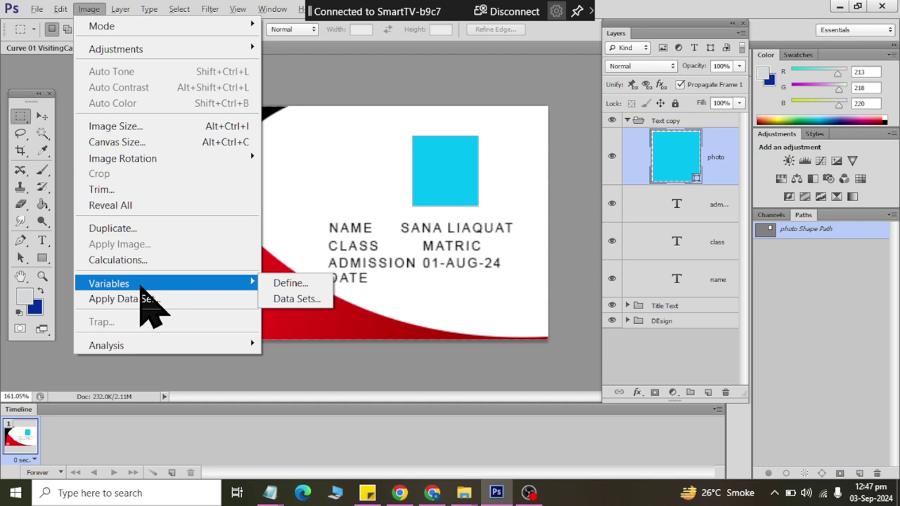
click(274, 283)
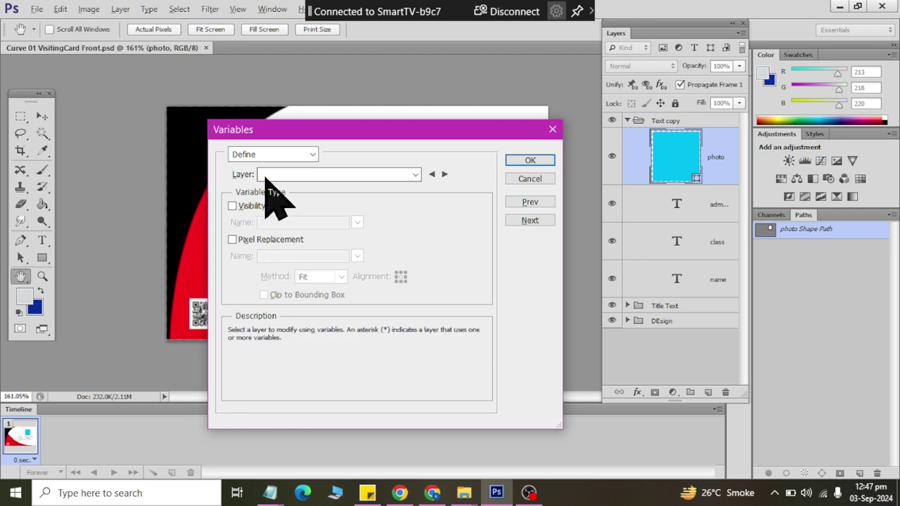
click(266, 175)
click(268, 210)
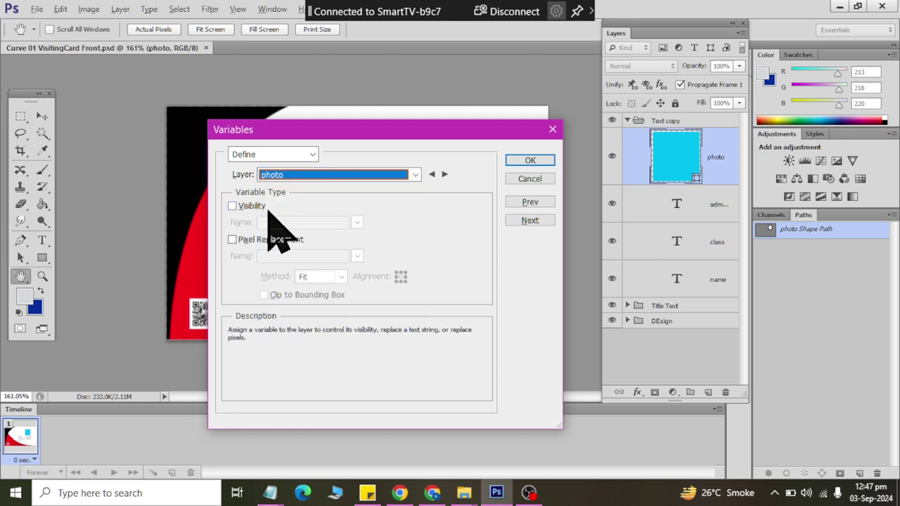
click(233, 206)
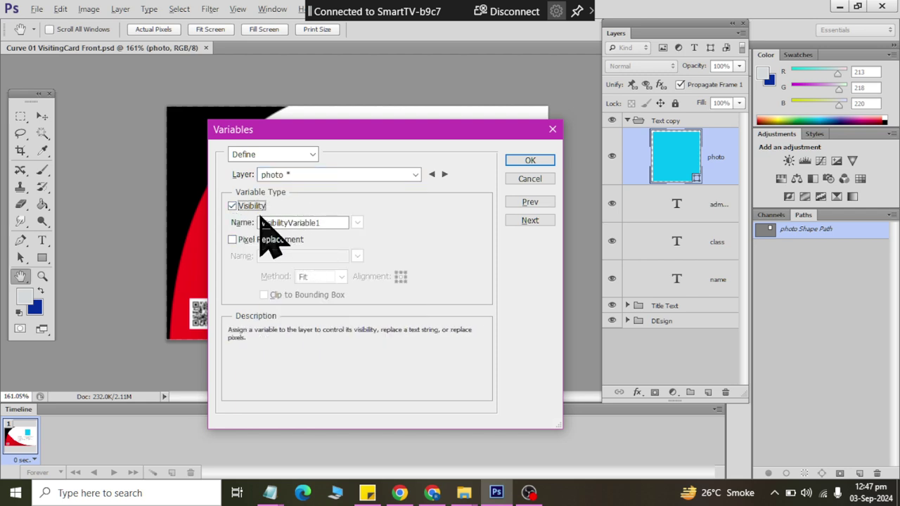
click(237, 206)
click(238, 239)
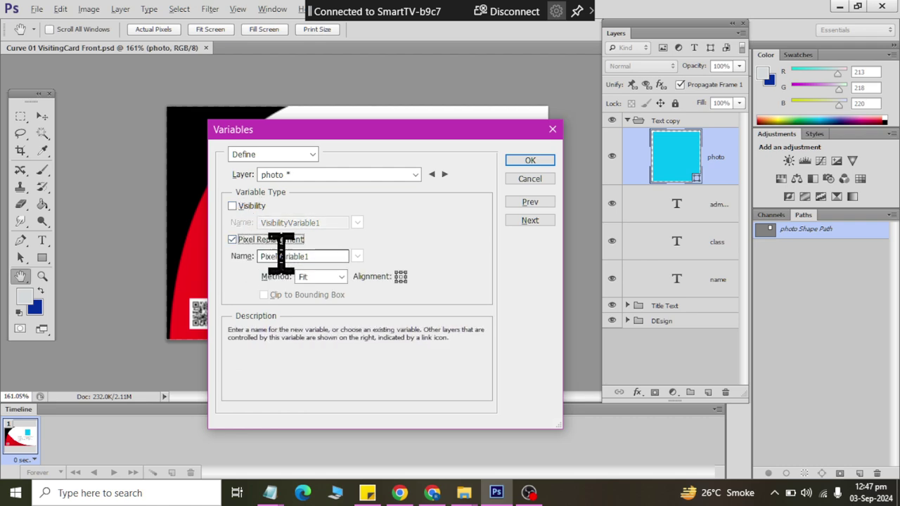
double_click(313, 256)
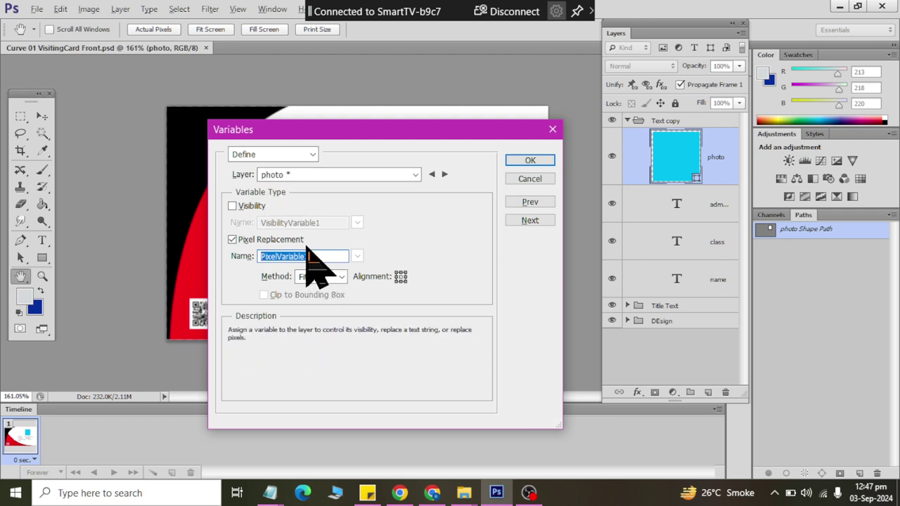
text(photo)
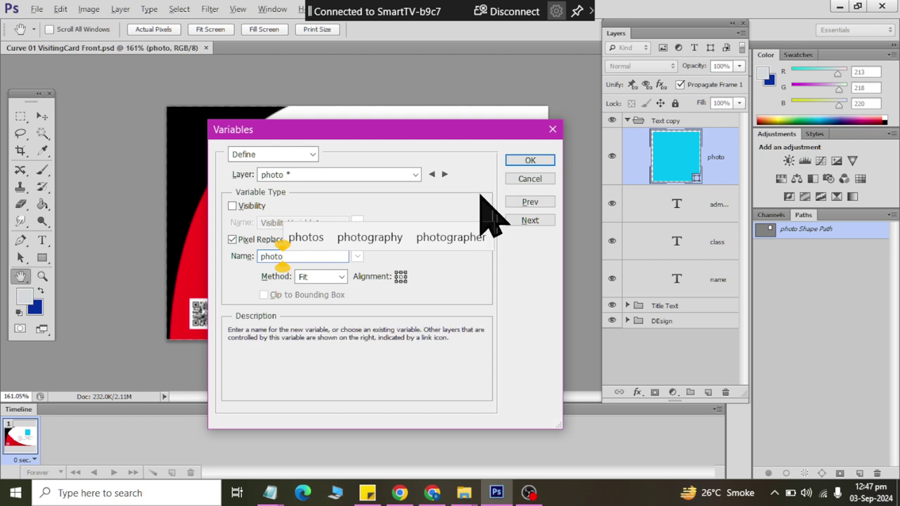
click(513, 163)
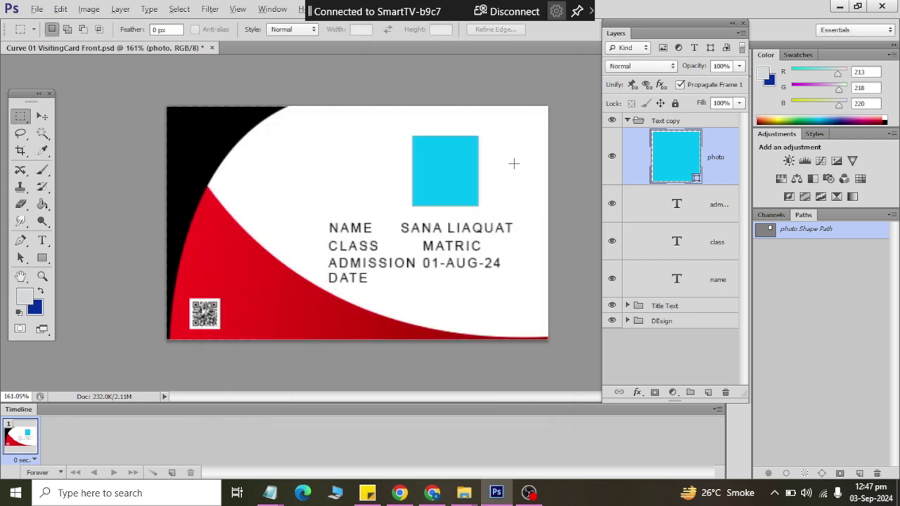
Import stddata.txt as data sets, giving the photo variable the value sana.jpeg.
click(89, 9)
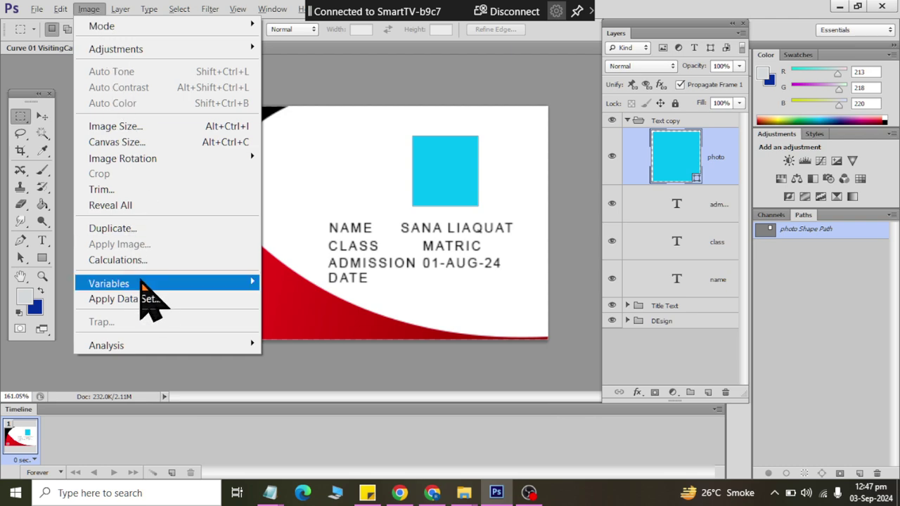
mouse_move(109, 283)
click(304, 298)
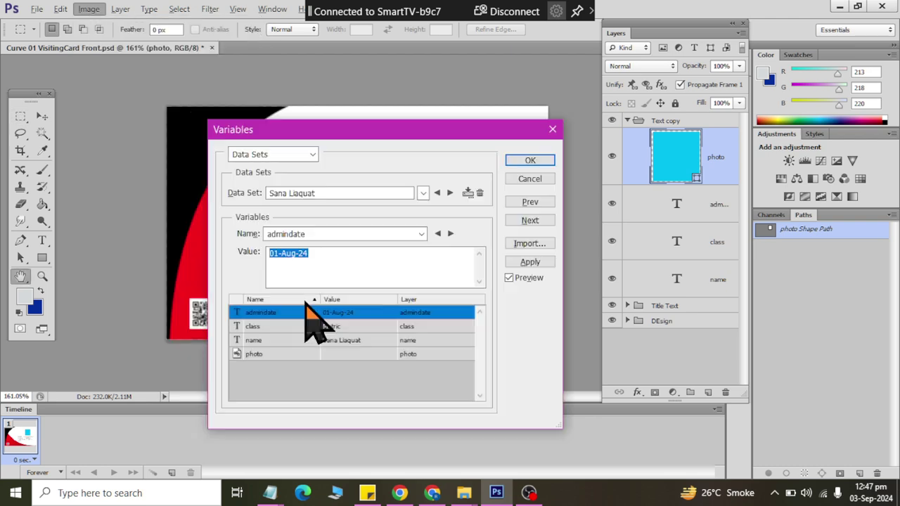
click(530, 244)
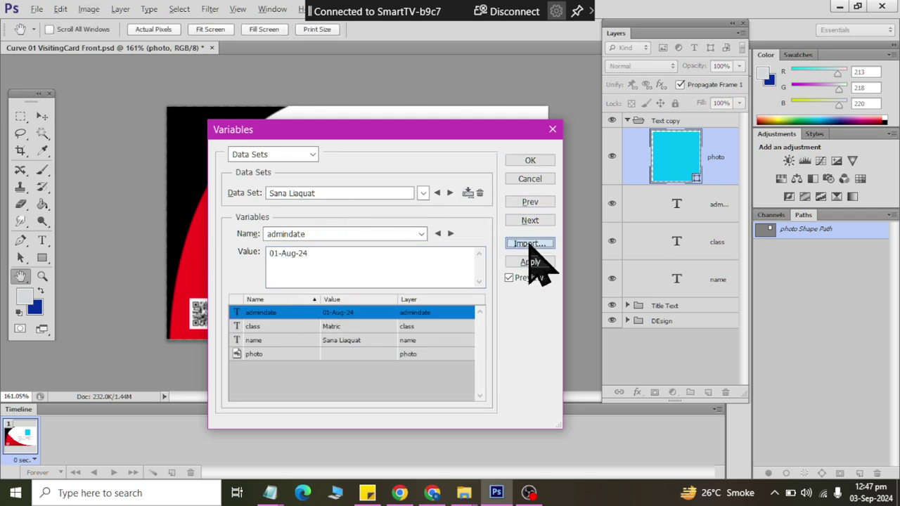
click(424, 190)
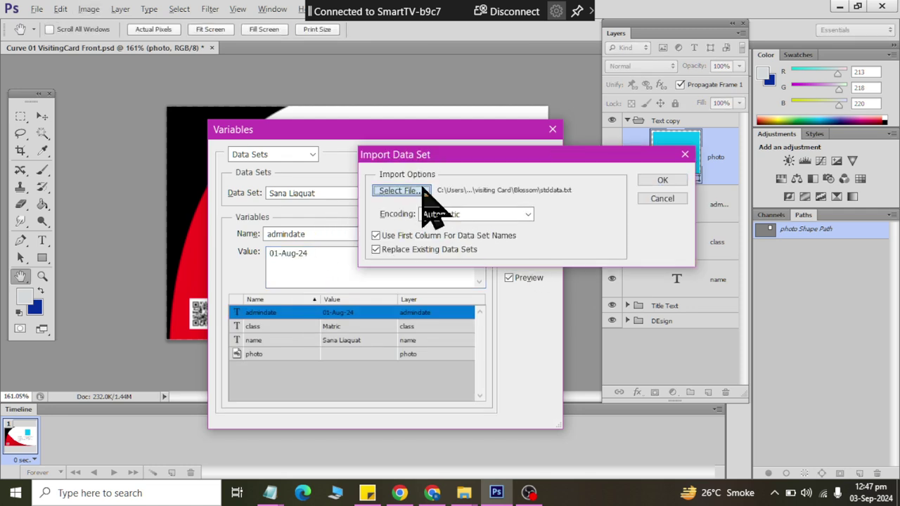
click(175, 134)
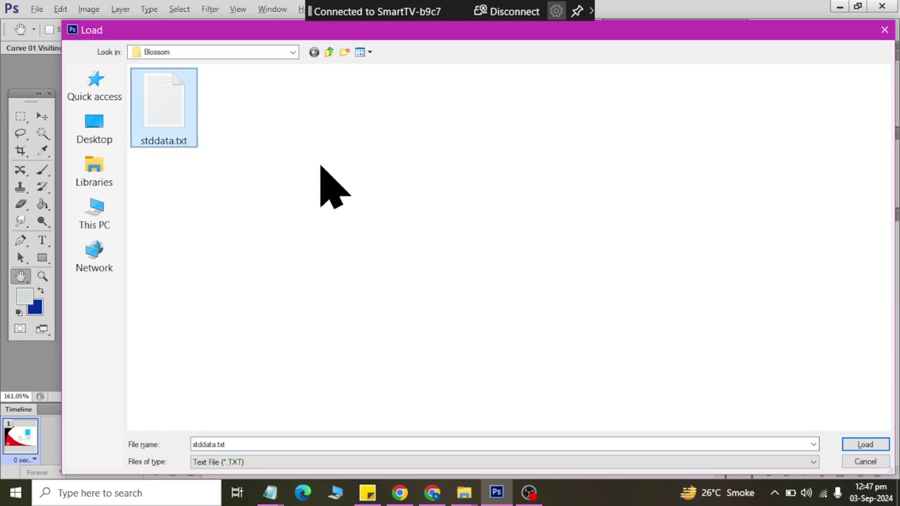
click(851, 444)
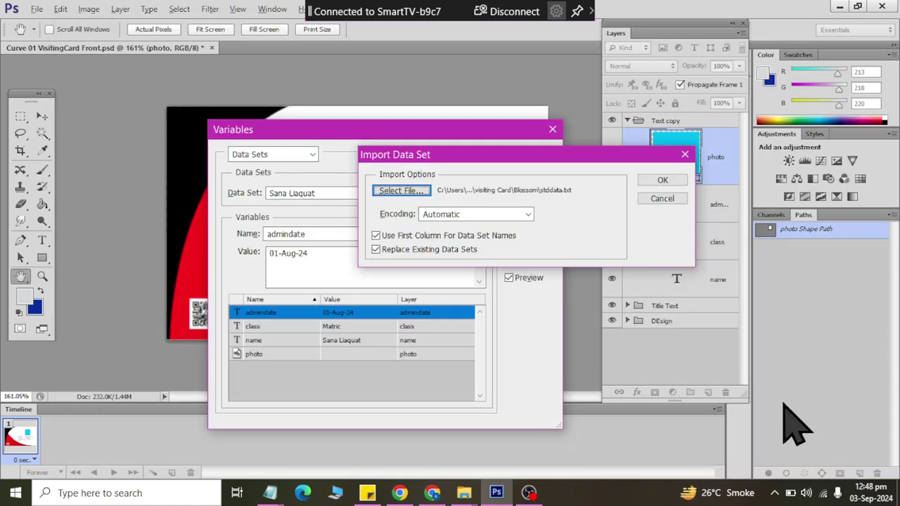
click(655, 181)
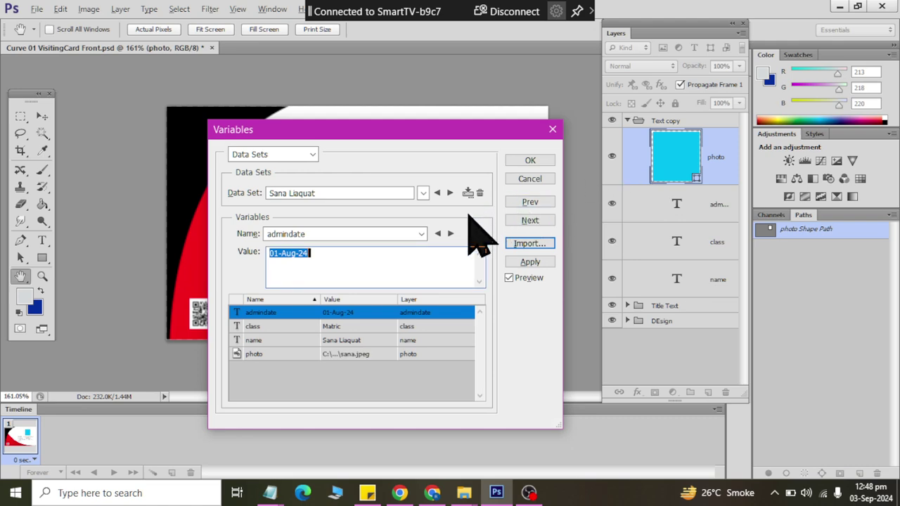
click(527, 161)
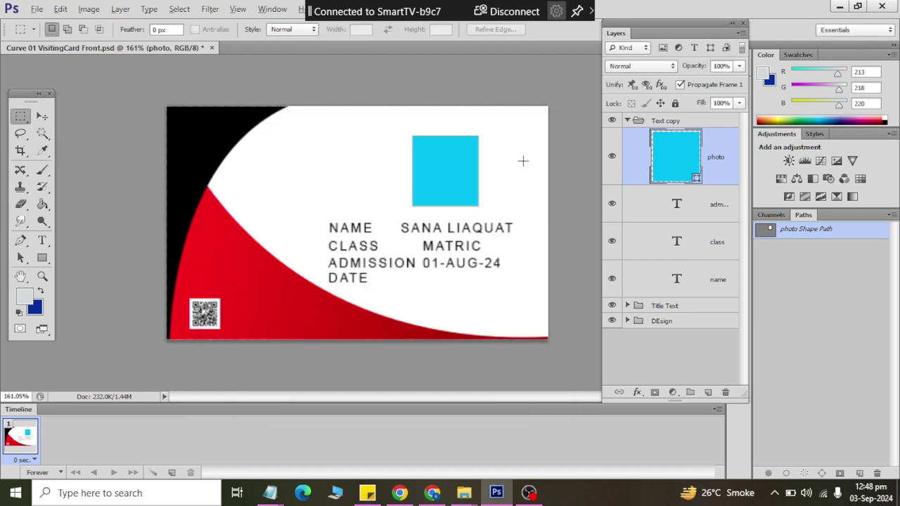
click(89, 10)
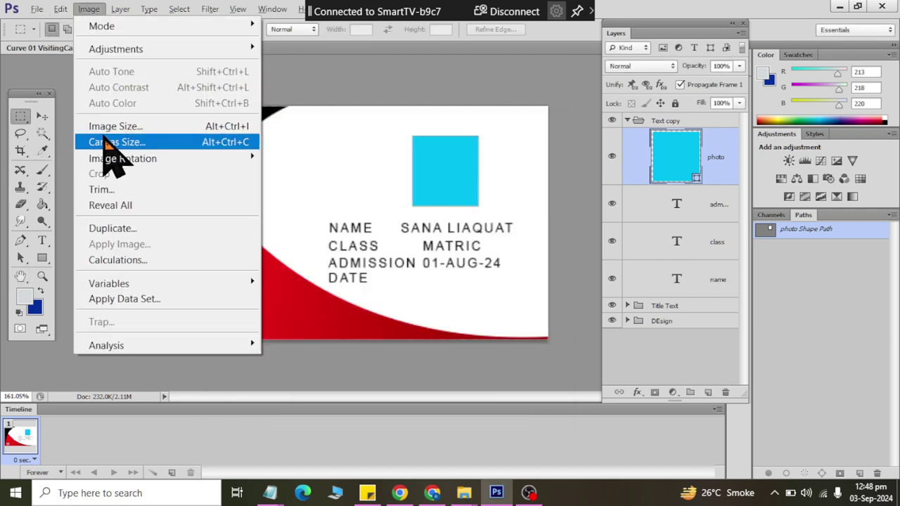
Preview the students' data sets and apply the fifth student's (INTERMEDIATE, 01-SEP-24).
click(141, 301)
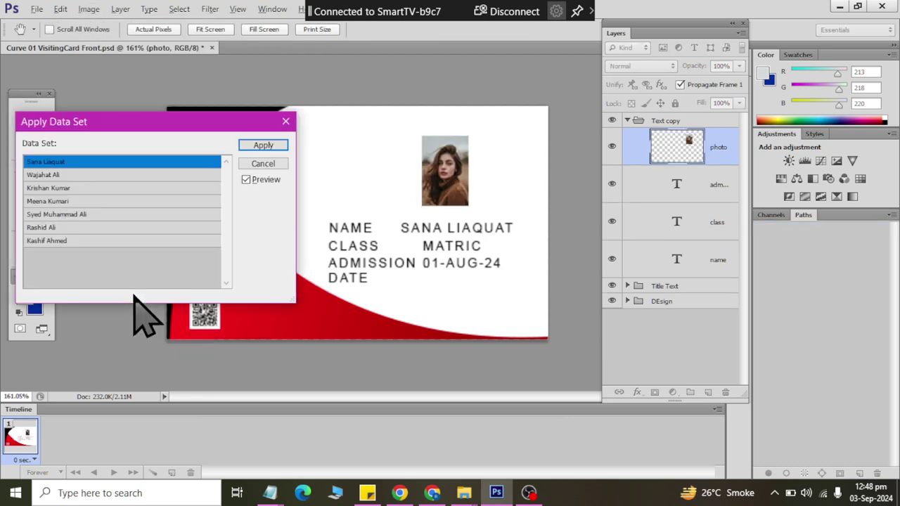
click(52, 176)
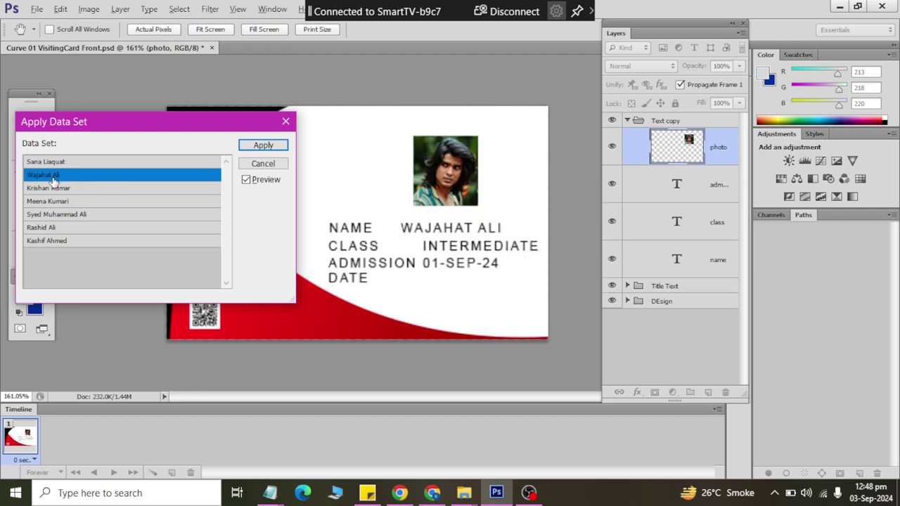
click(60, 188)
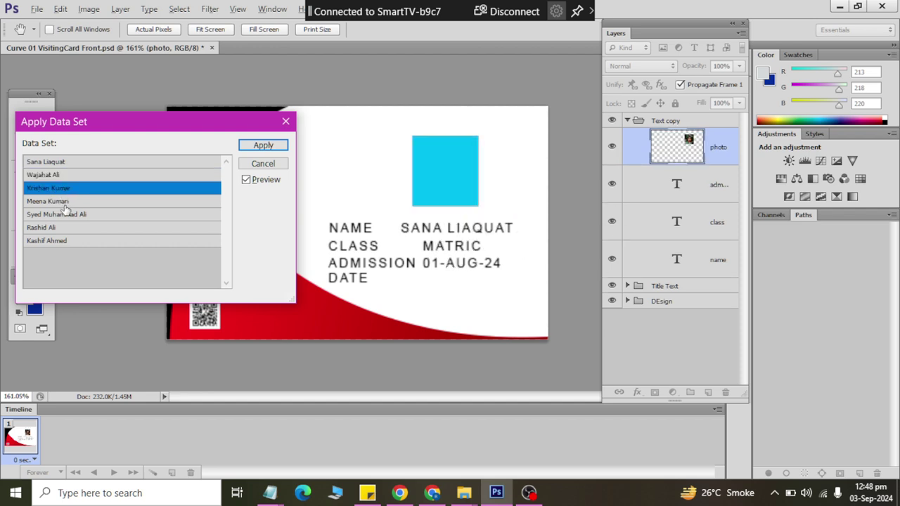
click(64, 203)
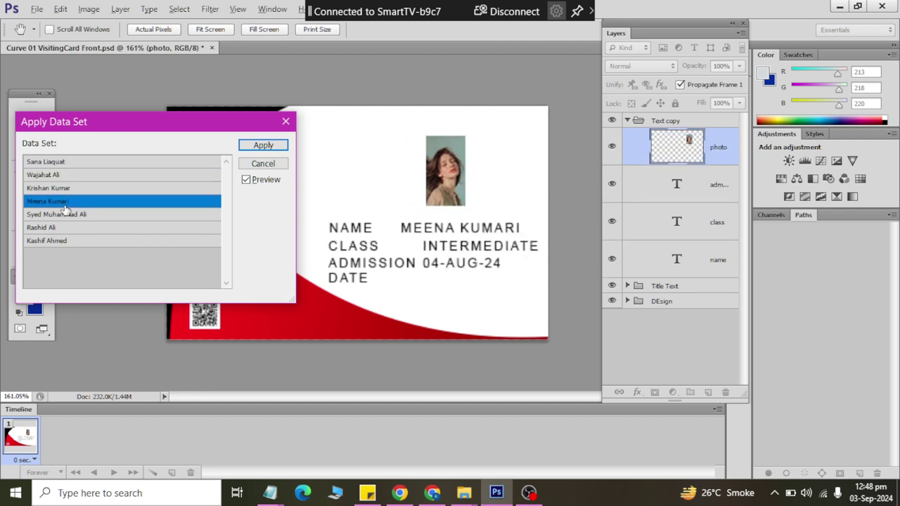
click(69, 215)
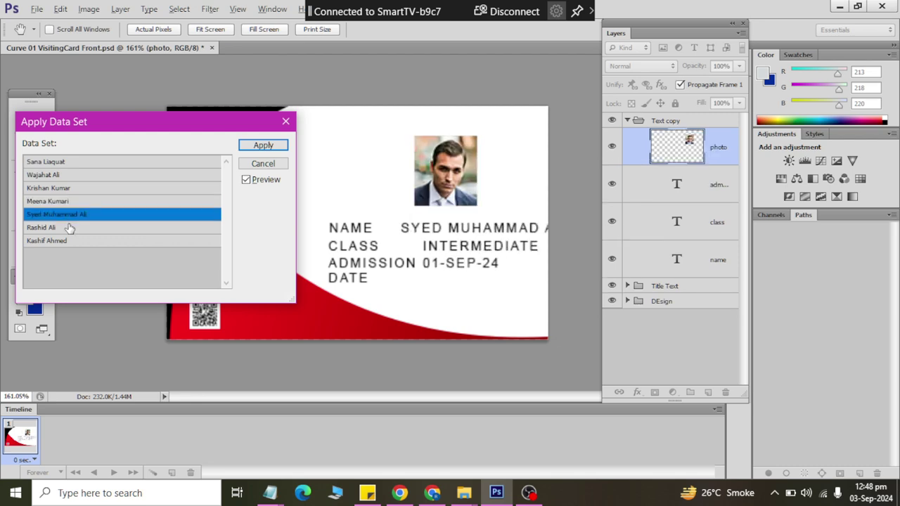
click(63, 230)
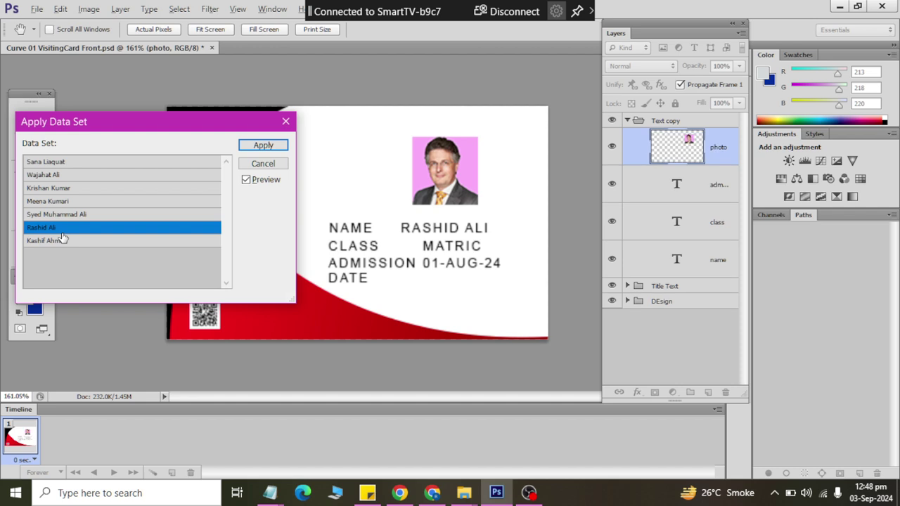
click(63, 241)
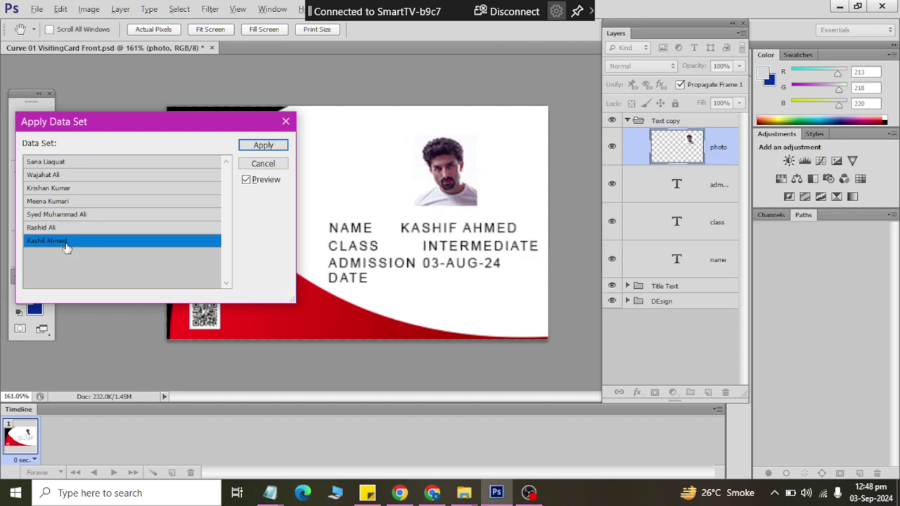
click(78, 215)
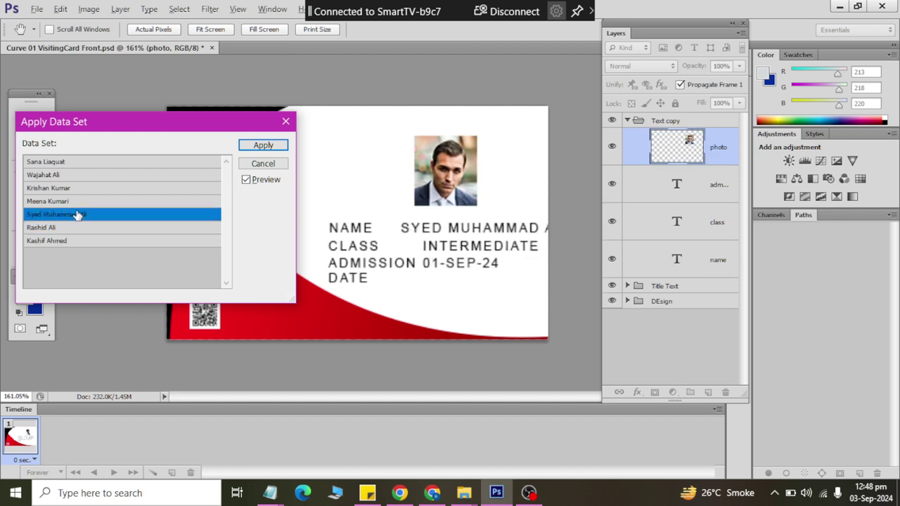
click(255, 147)
click(717, 184)
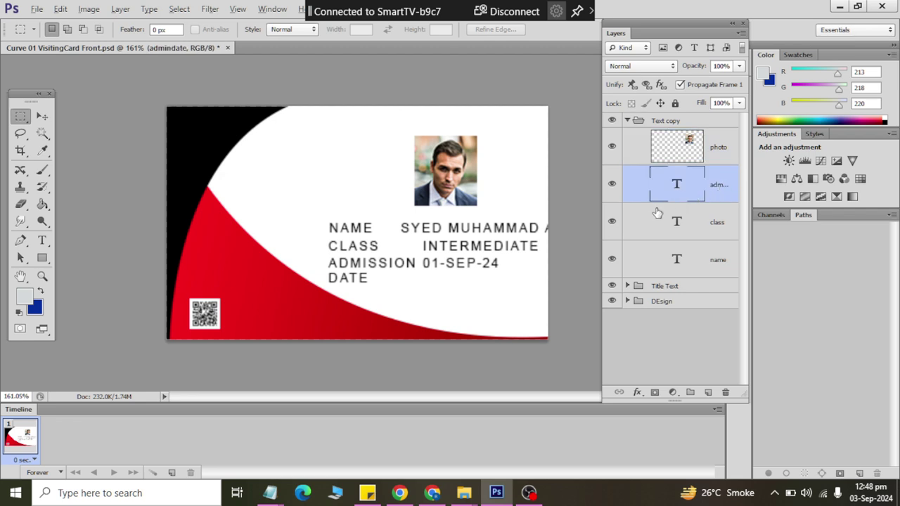
Nudge the student name text four steps left and commit the transform.
key(ctrl+t)
key(Return)
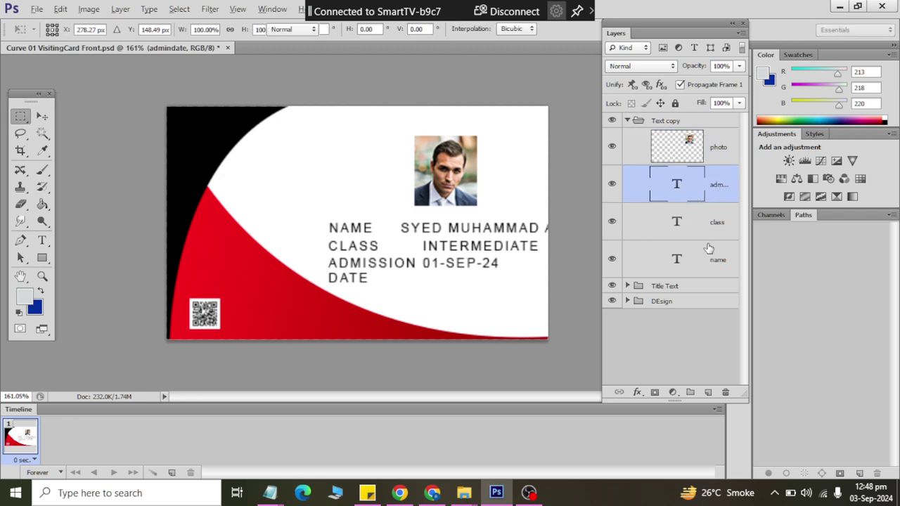
click(707, 250)
key(ctrl+t)
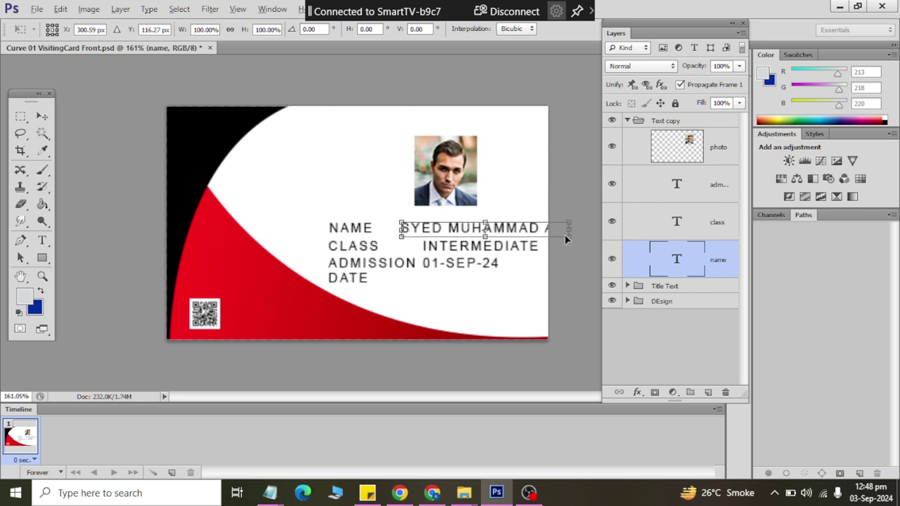
key(Left)
key(Left)
key(Left)
key(Left)
key(Left)
key(Left)
key(Left)
key(Left)
key(Left)
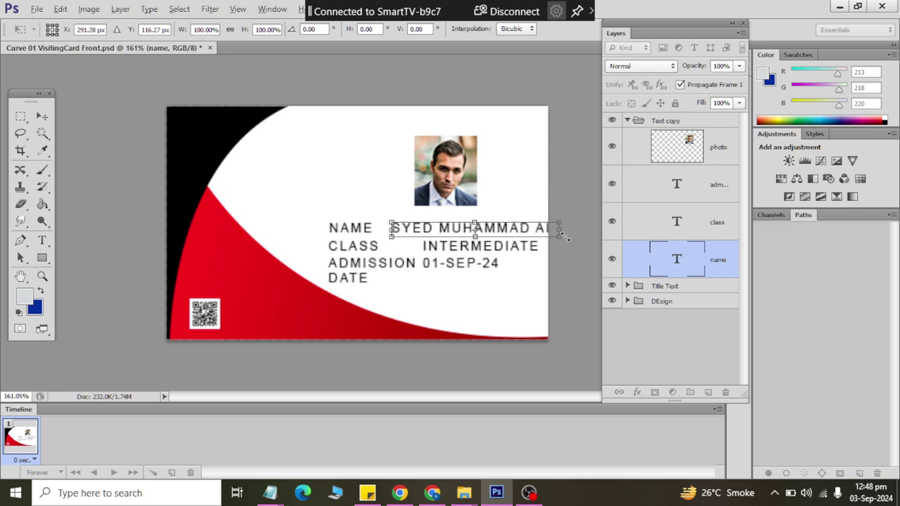
key(Left)
key(Left)
key(Left)
key(Left)
key(Left)
key(Left)
key(Left)
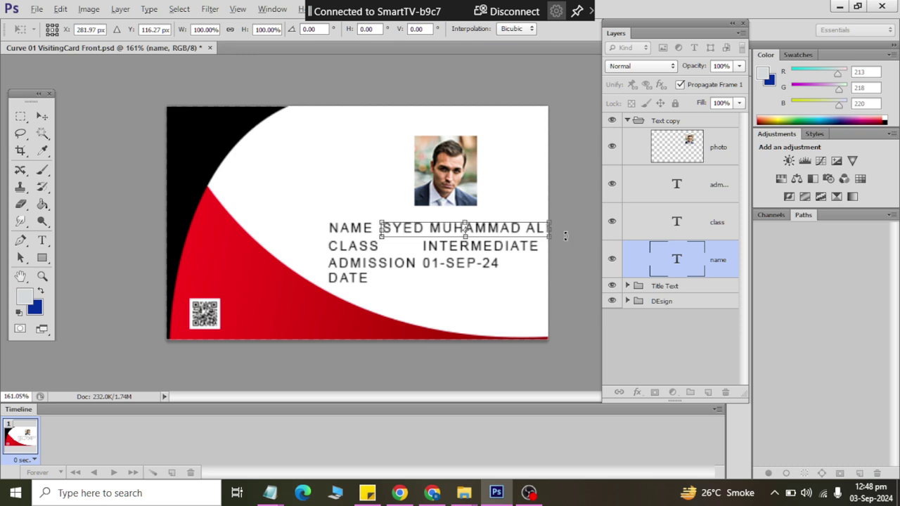
key(Left)
key(Left)
key(Left)
key(Left)
key(Left)
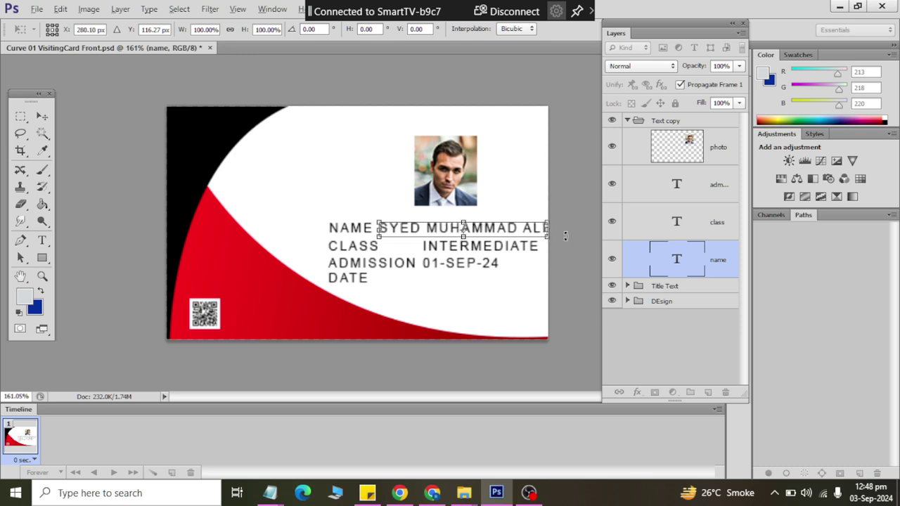
key(Left)
key(Left)
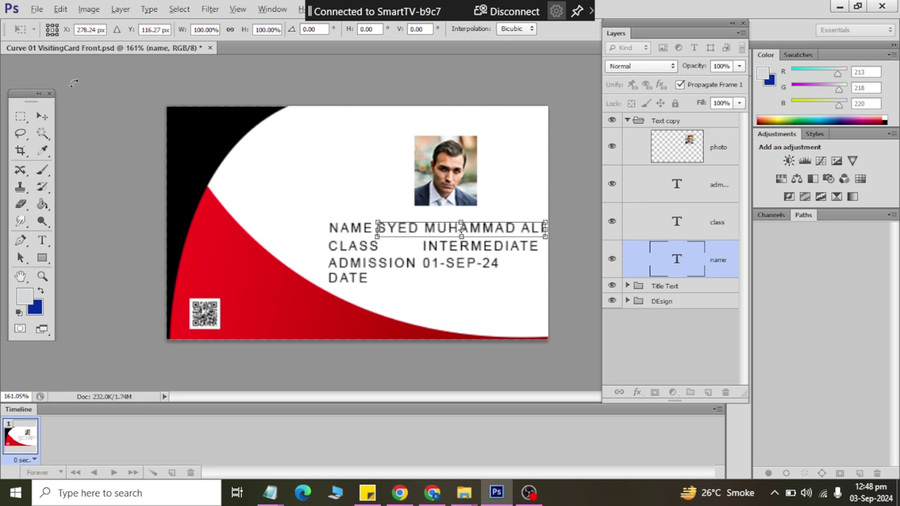
click(43, 116)
click(401, 197)
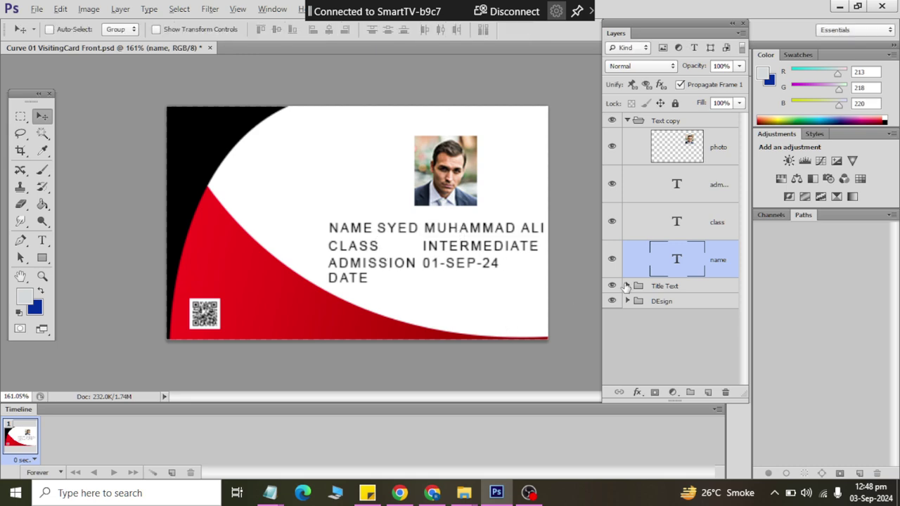
Scale the name, class, date values and Title Text labels down to about 89%.
shift+click(714, 188)
key(ctrl+t)
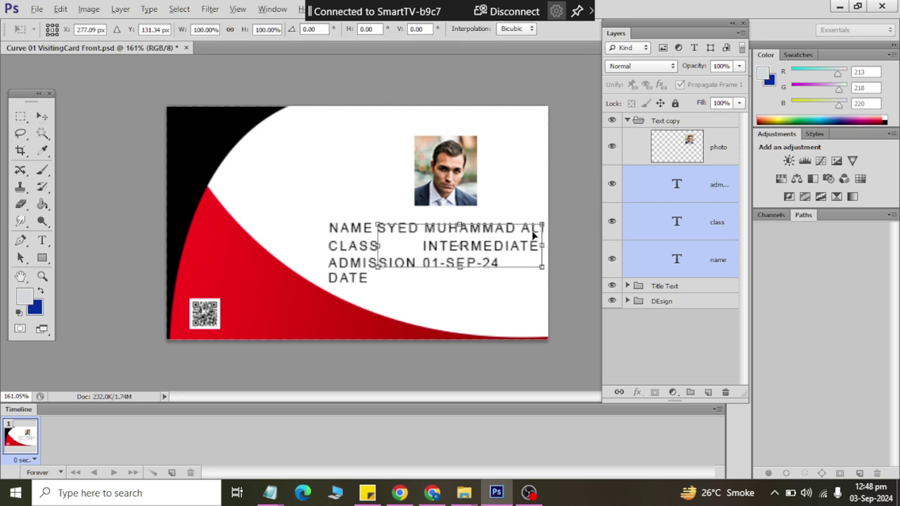
drag(550, 272, 535, 274)
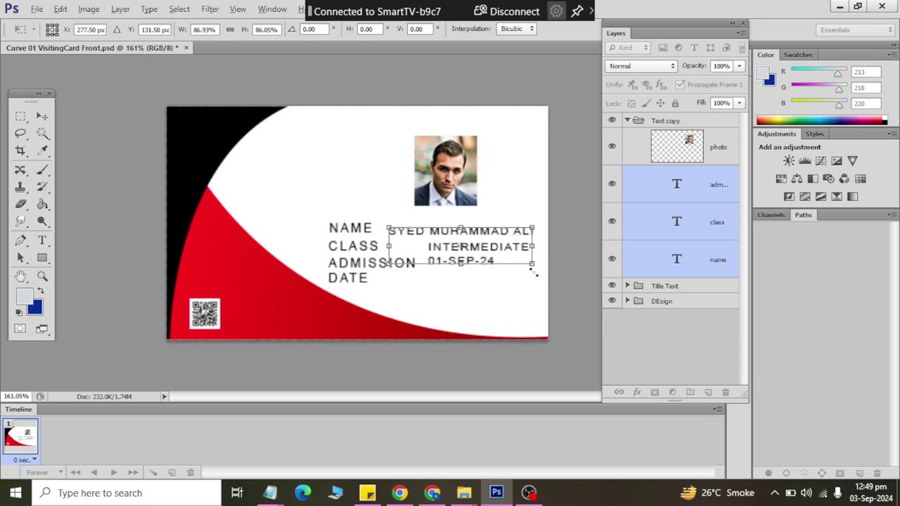
key(Up)
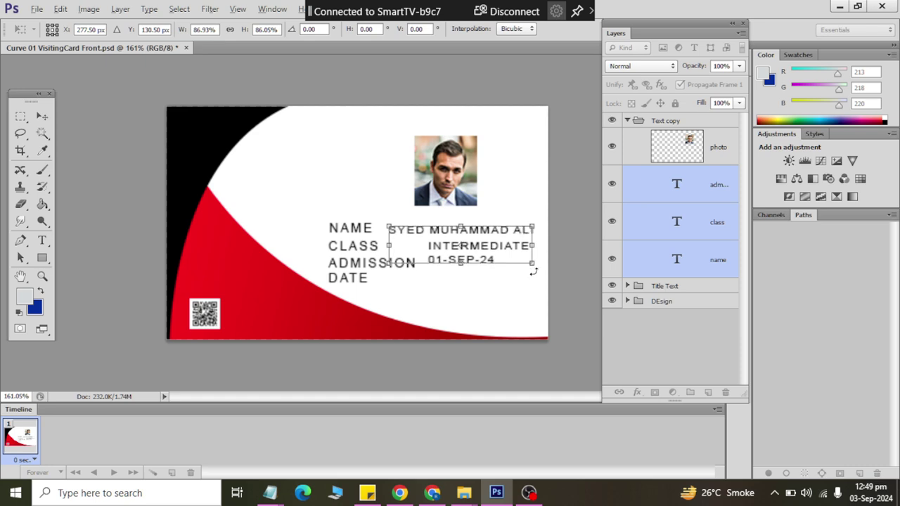
key(Return)
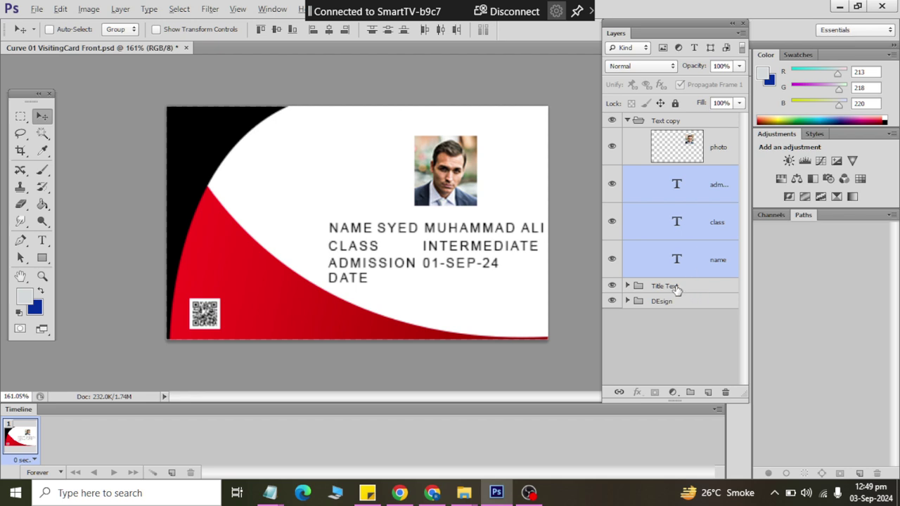
shift+click(674, 287)
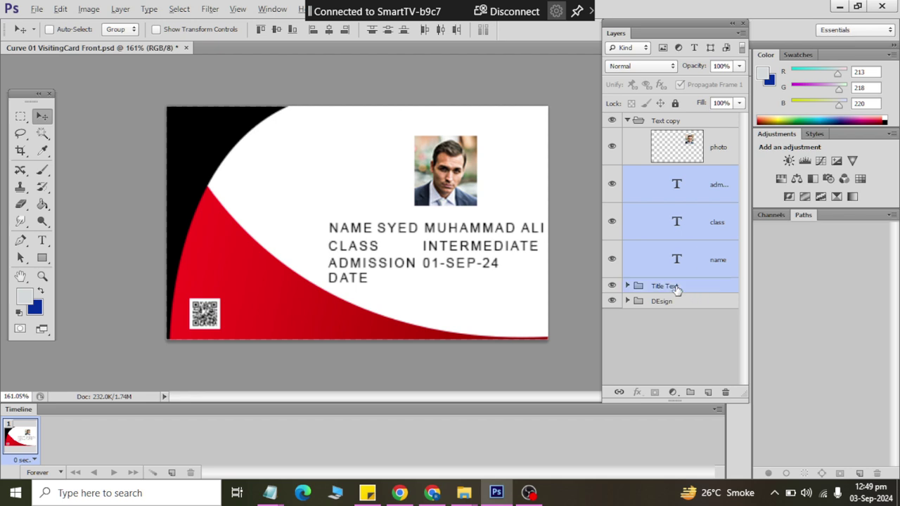
key(ctrl+t)
drag(541, 282, 530, 278)
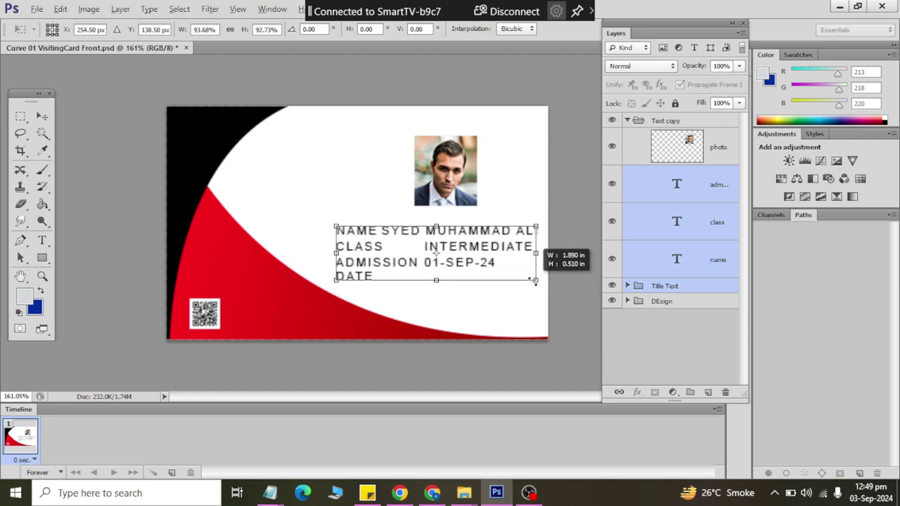
click(44, 116)
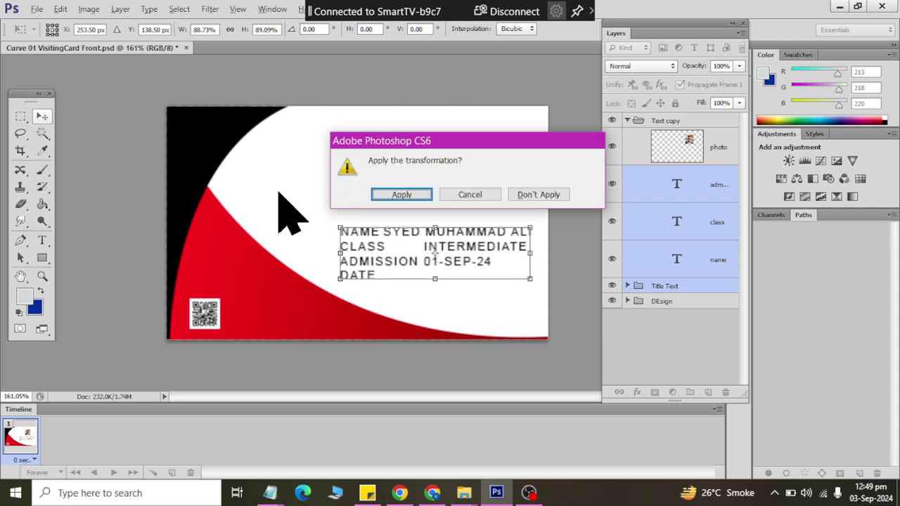
click(395, 194)
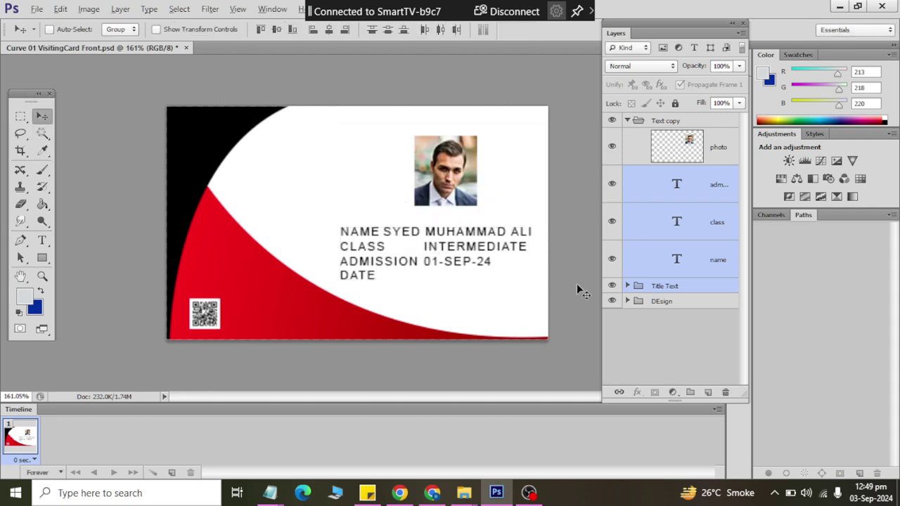
Nudge the name right and the NAME, CLASS, ADMISSION DATE labels left, then save.
click(645, 304)
click(660, 331)
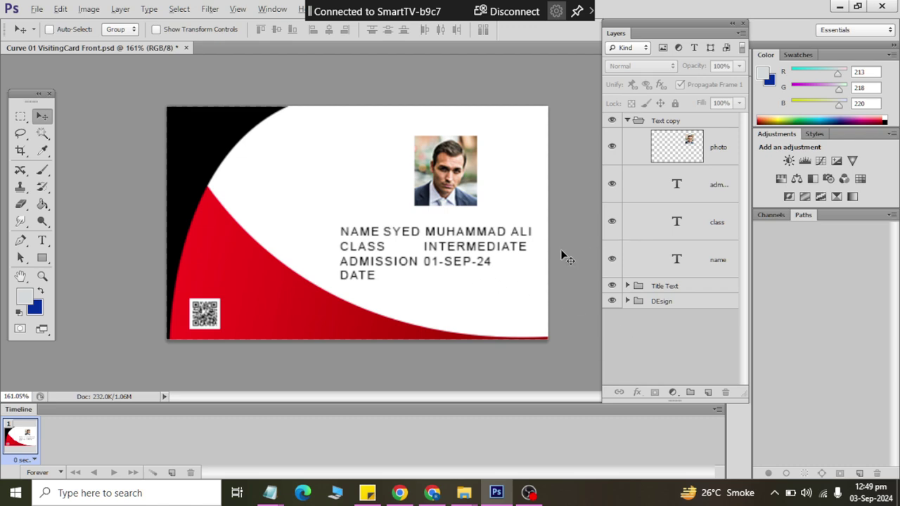
click(694, 192)
click(679, 261)
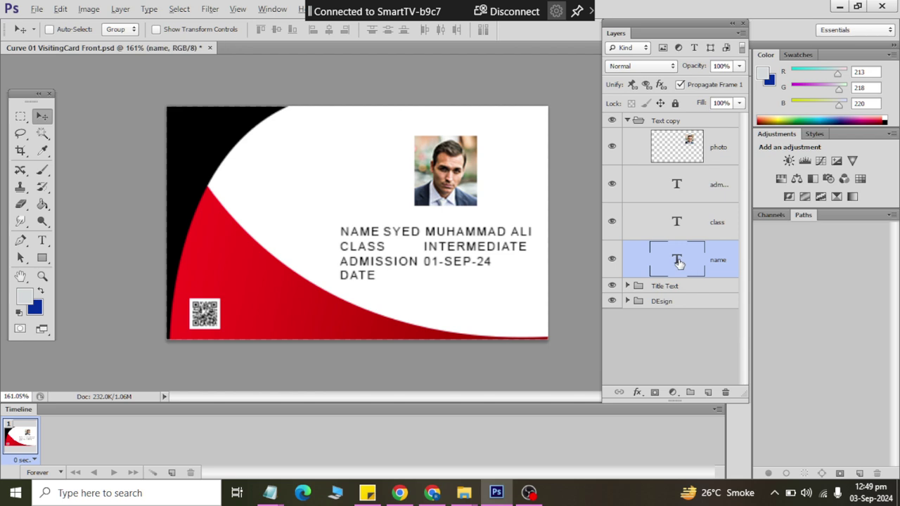
key(Right)
key(Right)
key(Right)
key(Right)
key(Right)
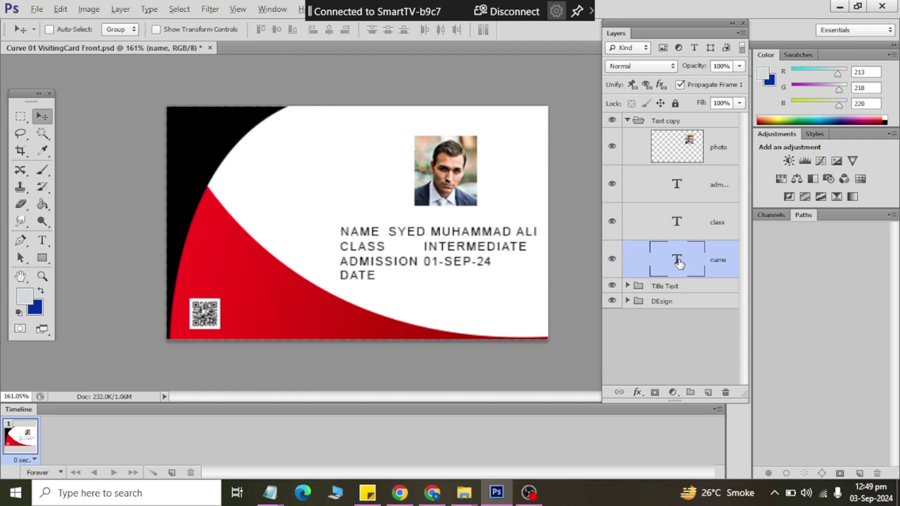
click(660, 288)
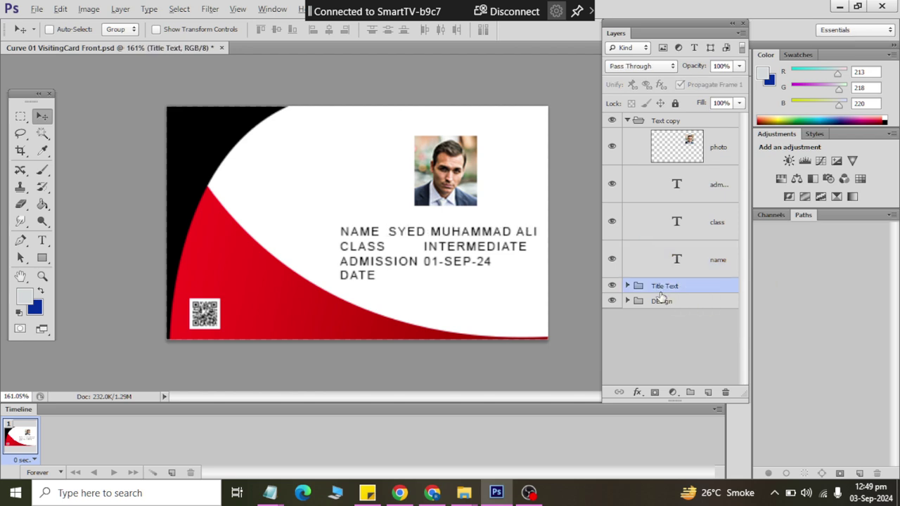
key(Left)
key(Left)
key(Left)
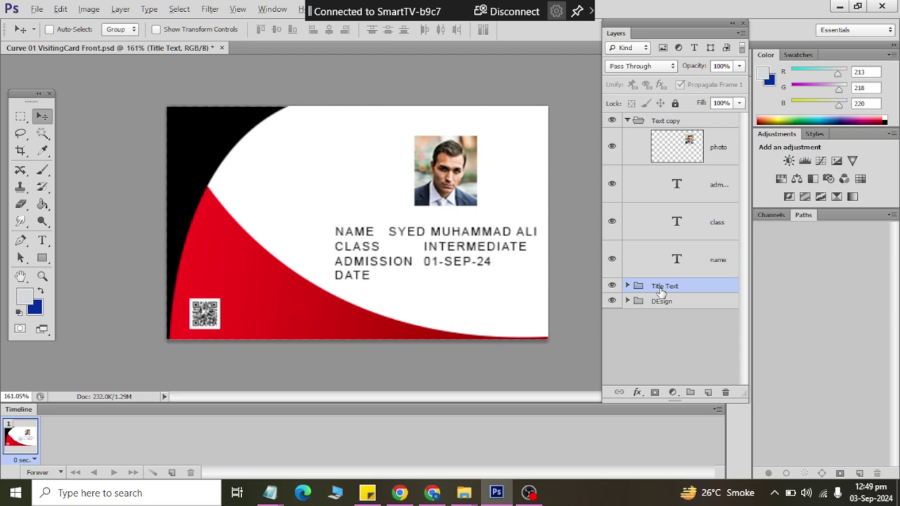
key(Left)
key(Left)
key(Left)
key(Left)
key(Left)
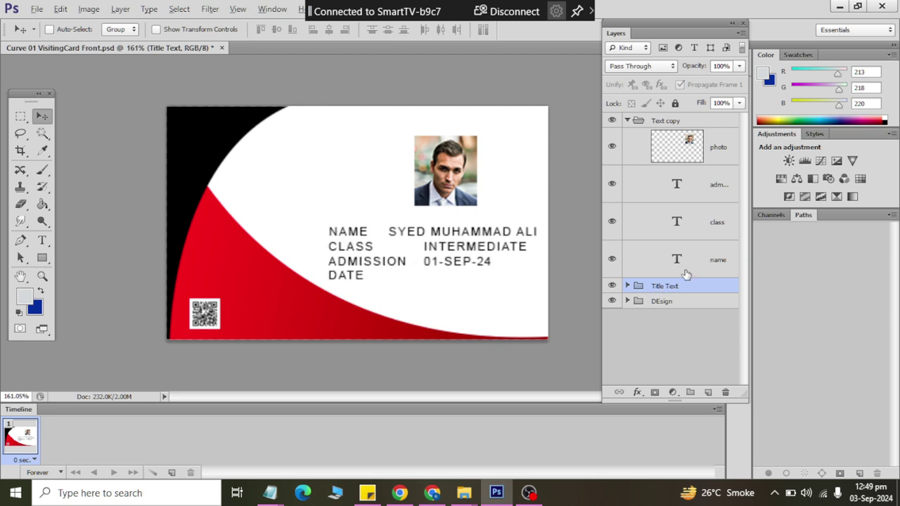
click(703, 254)
key(Left)
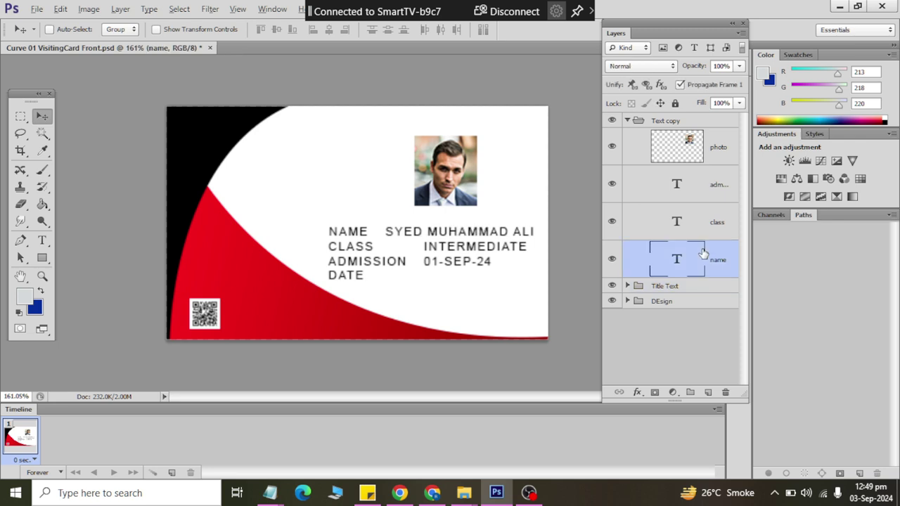
key(Left)
key(ctrl+s)
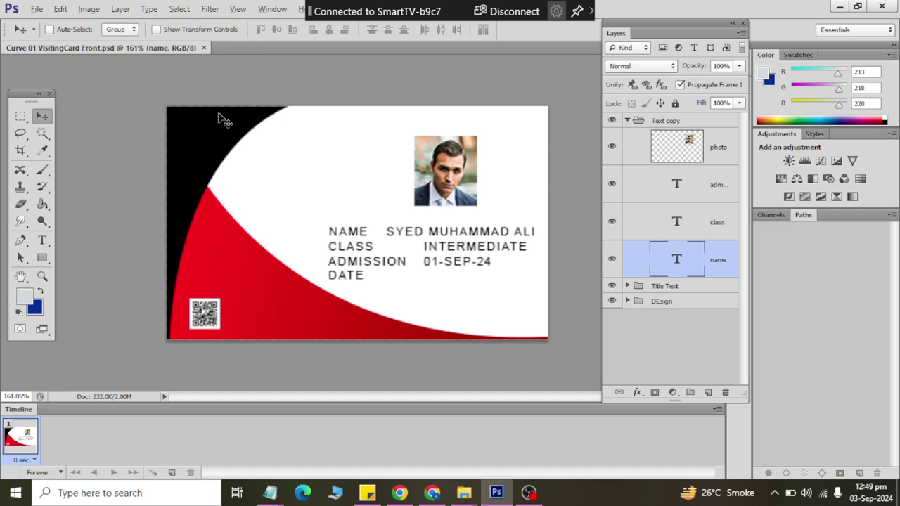
Set up Export Data Sets as Files to save .psd cards, and browse for the destination folder.
click(38, 9)
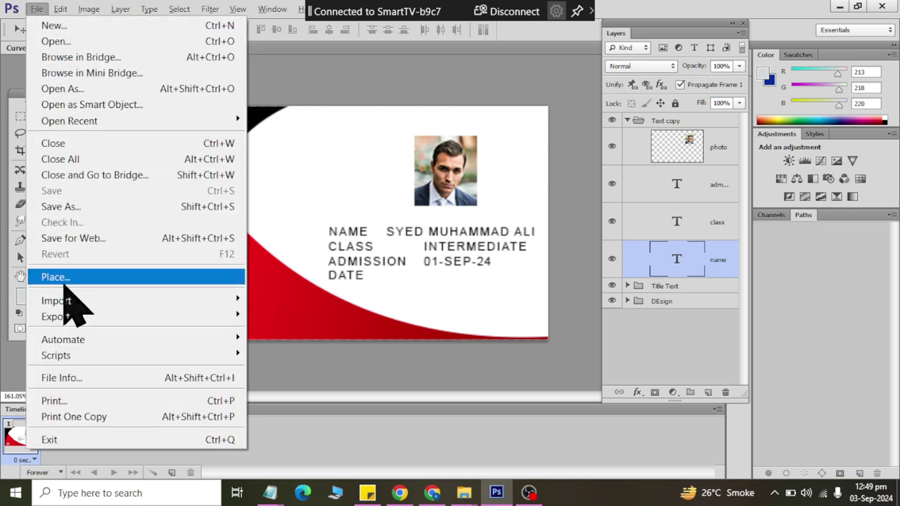
mouse_move(56, 316)
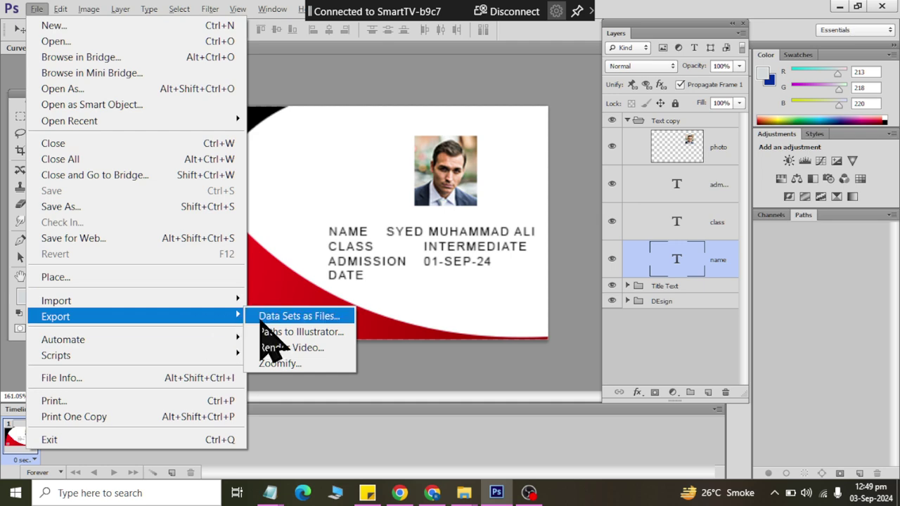
click(261, 322)
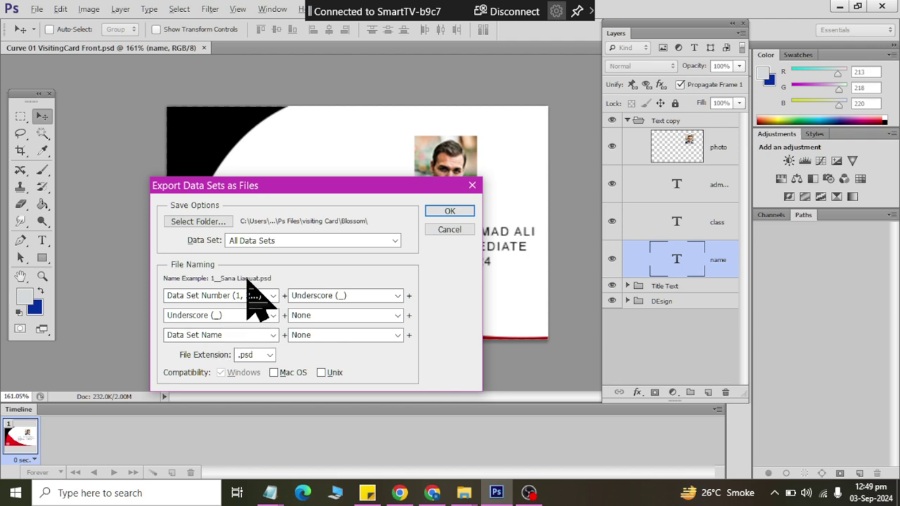
click(224, 222)
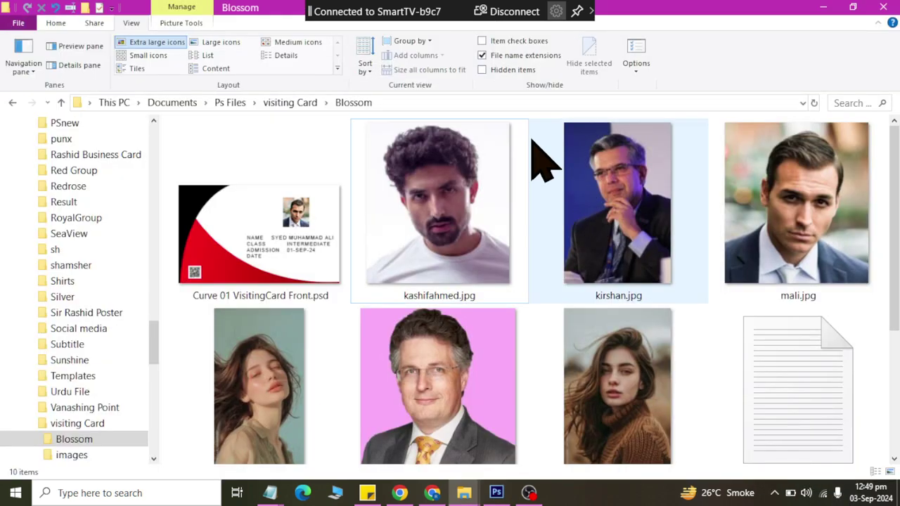
Create a new folder inside the Blossom folder.
click(450, 103)
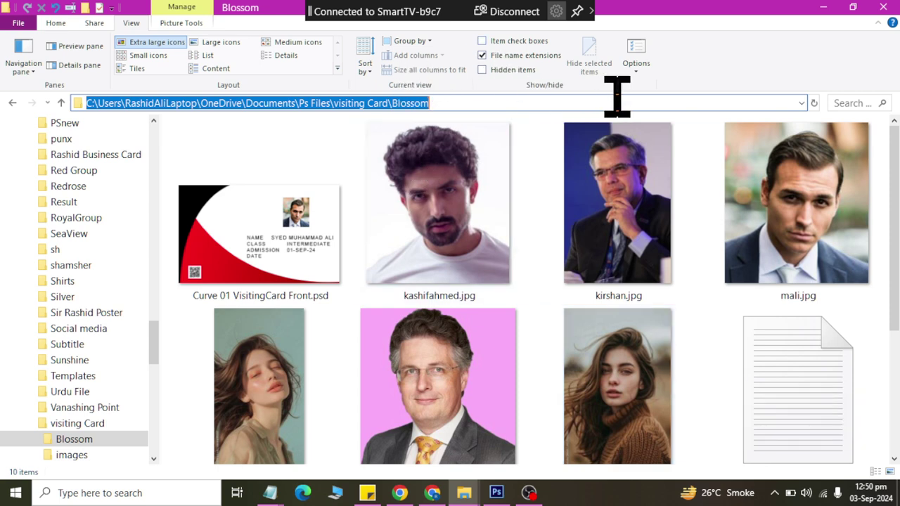
click(728, 341)
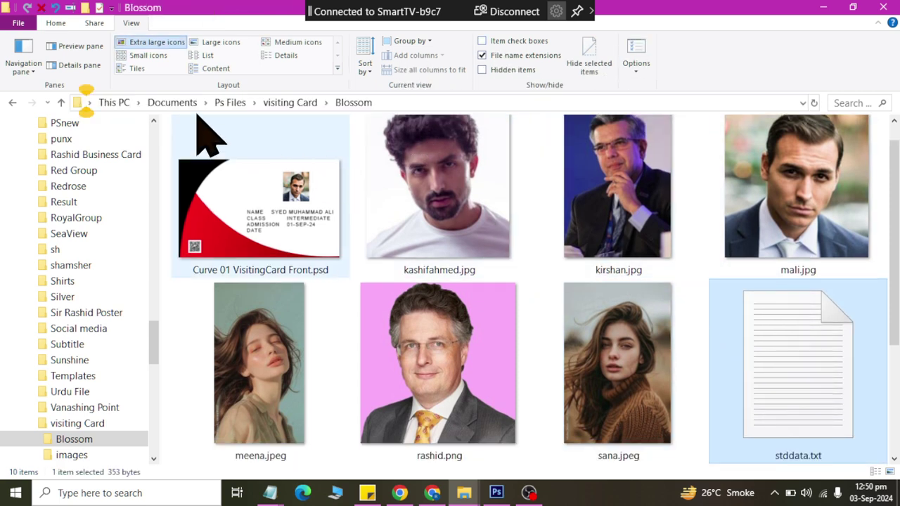
click(55, 23)
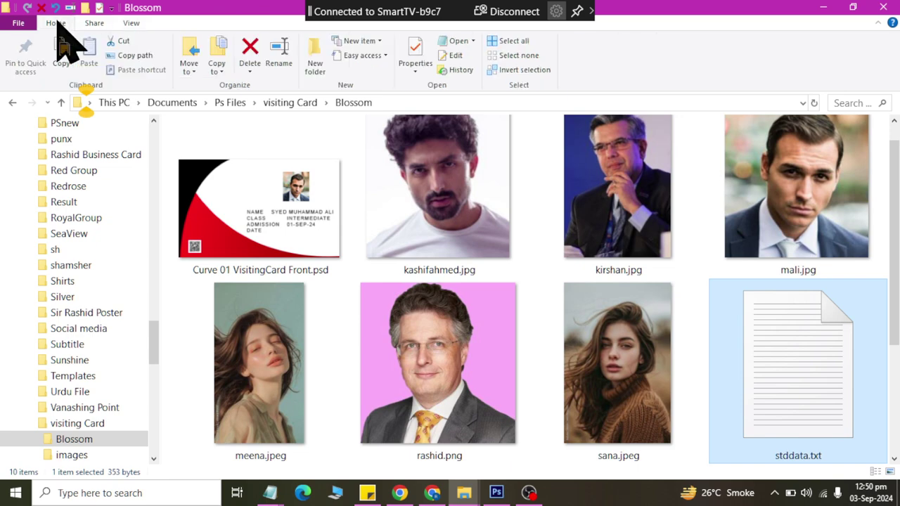
click(314, 62)
text(1)
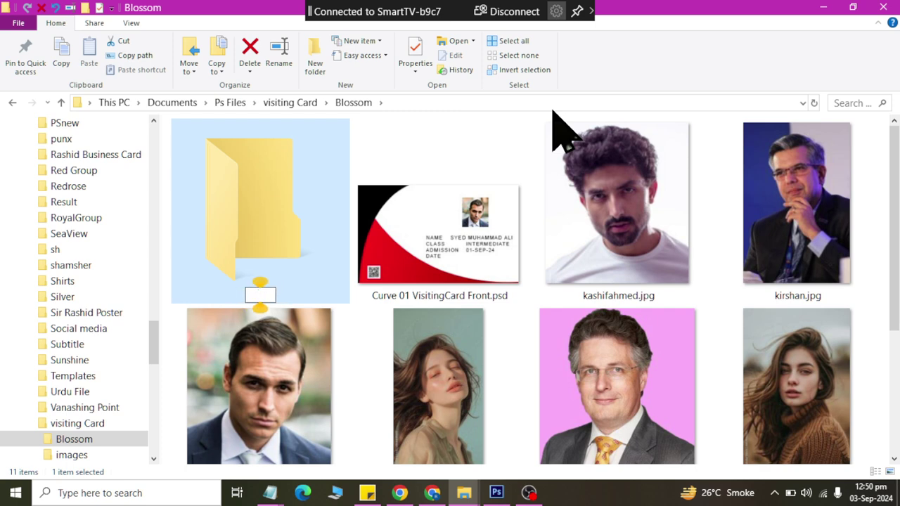
key(Return)
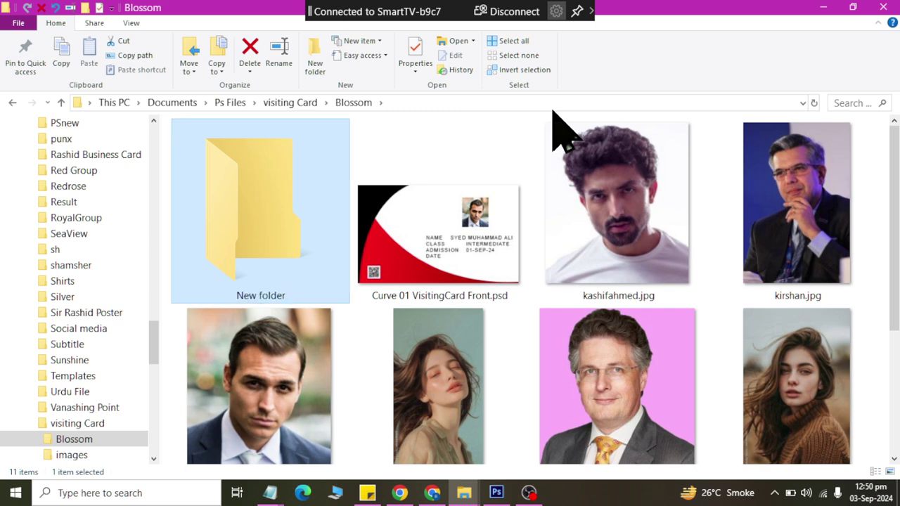
Rename the new folder 'All PSD Card', open it and select its path.
key(F2)
text(1)
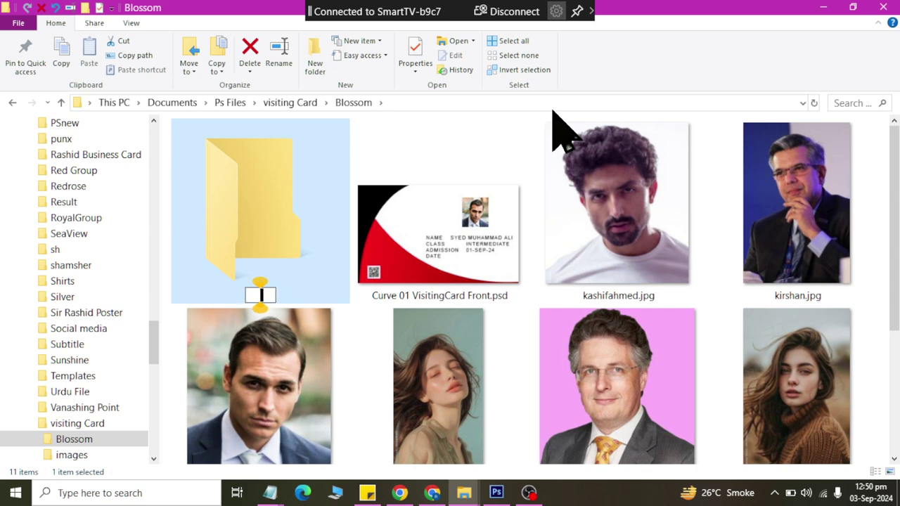
key(BackSpace)
text(All PSD)
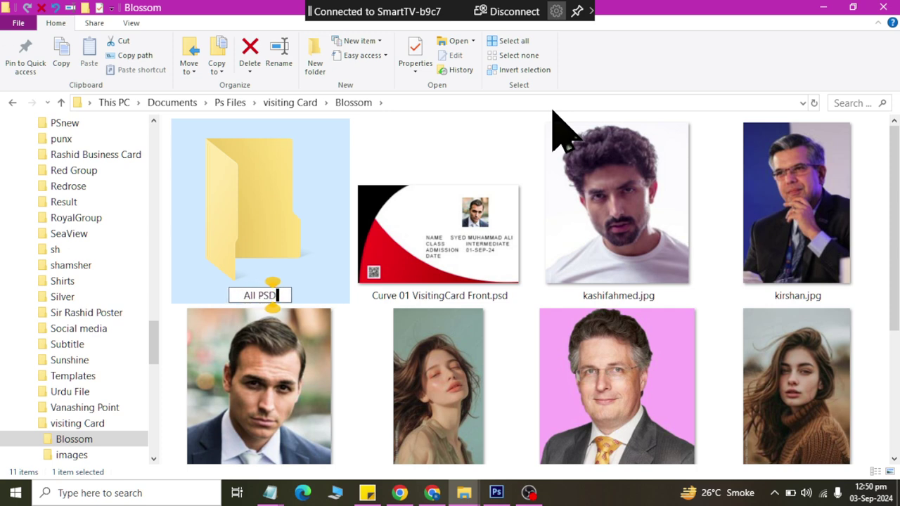
text( Card)
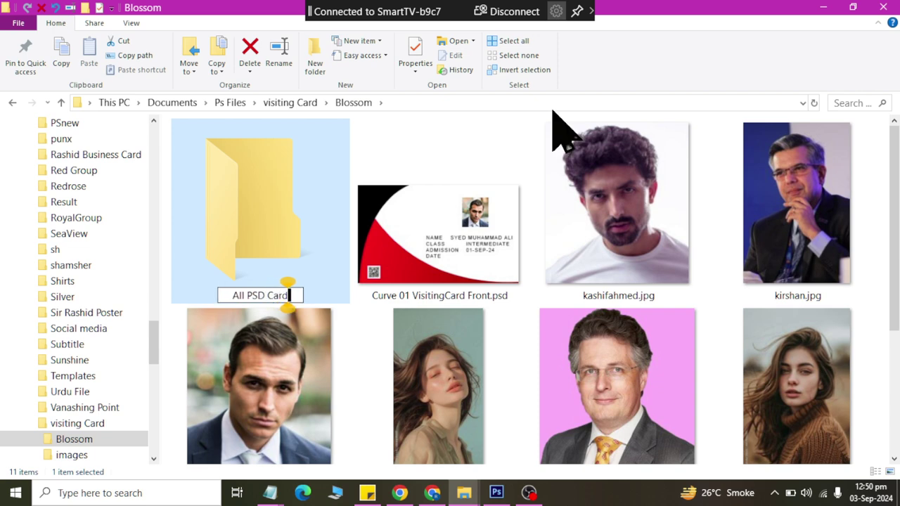
click(270, 137)
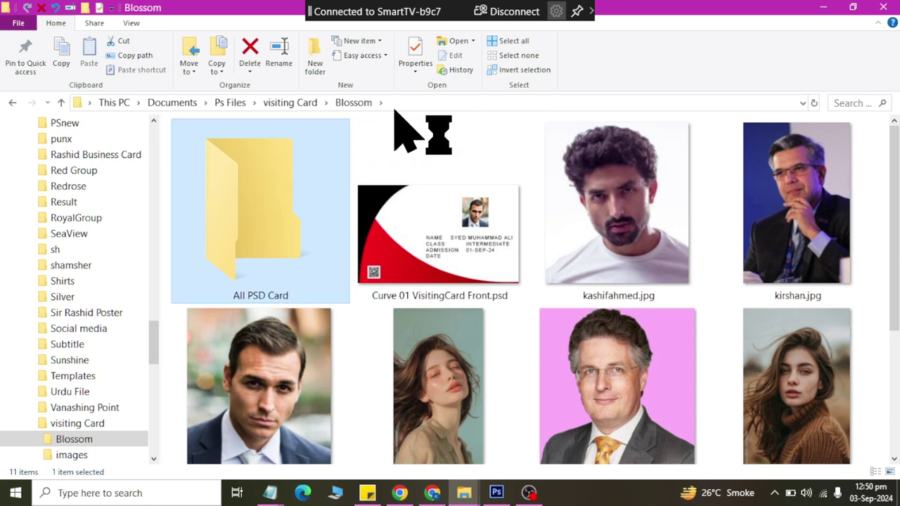
key(Return)
click(458, 102)
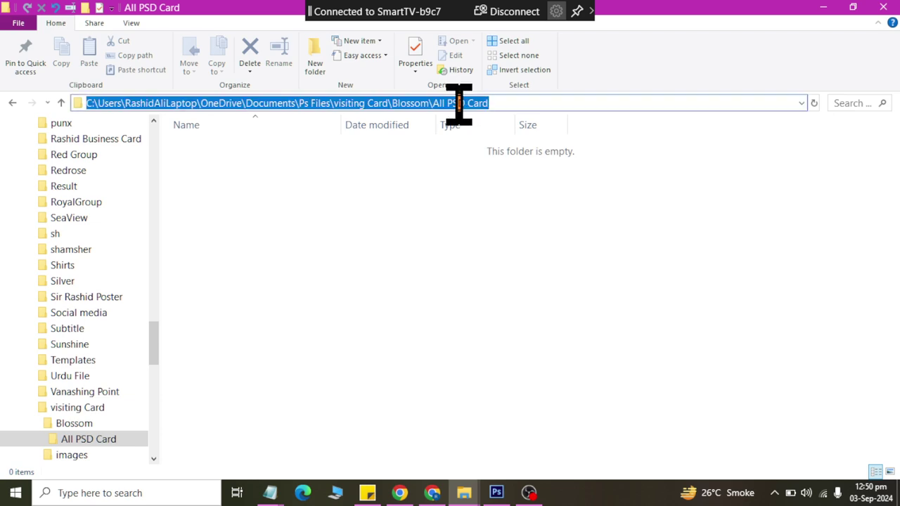
Set the export destination to the All PSD Card path and export all data sets.
key(alt+Tab)
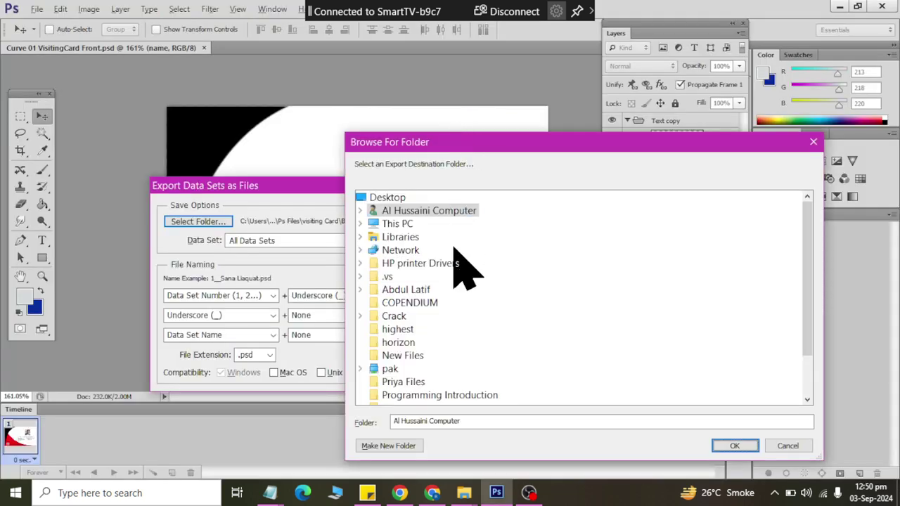
triple_click(482, 421)
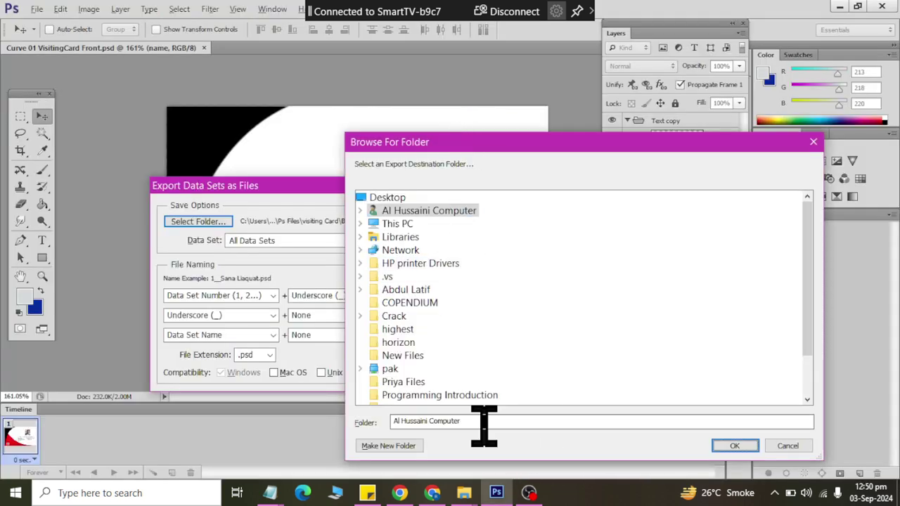
key(ctrl+v)
click(735, 445)
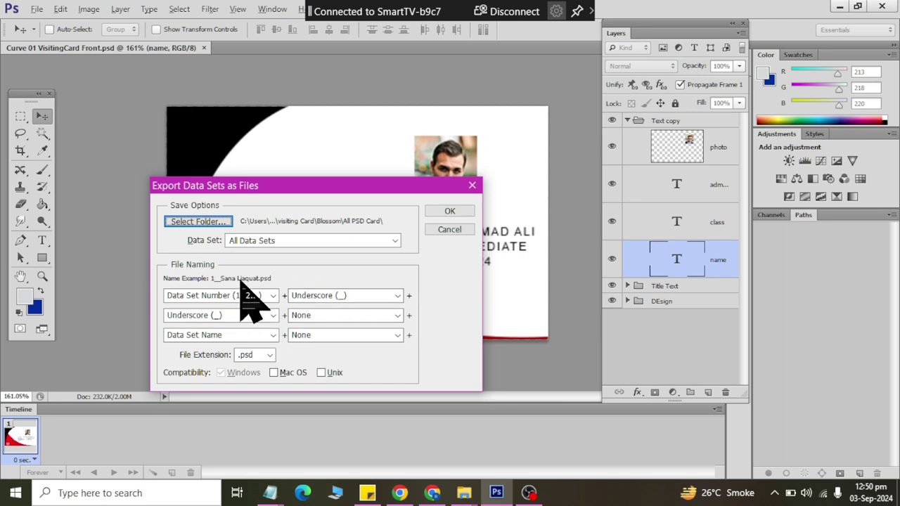
click(449, 210)
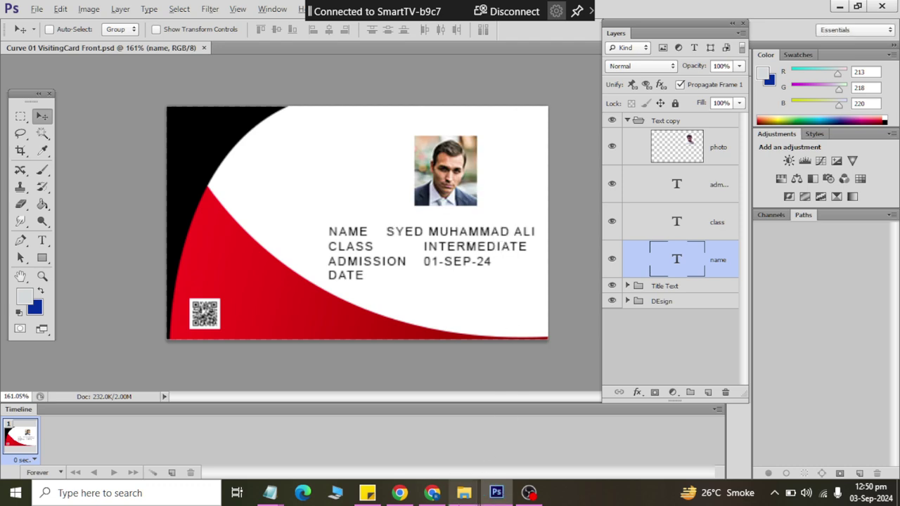
Check the seven exported cards in All PSD Card and open the sixth student's card in Photoshop.
mouse_move(463, 493)
click(536, 441)
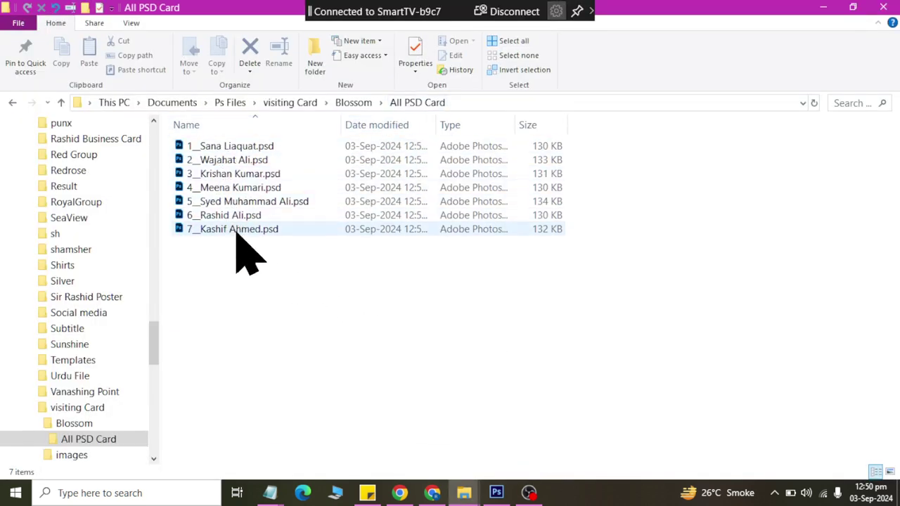
click(496, 493)
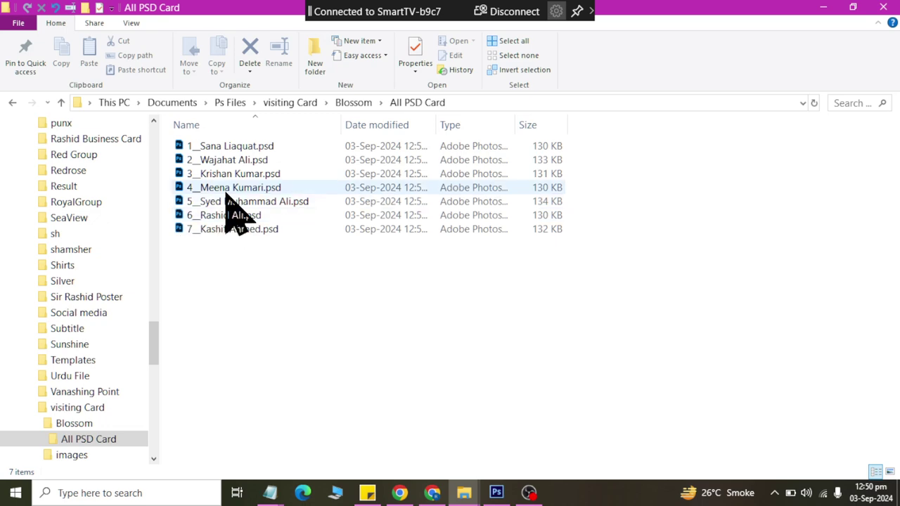
key(alt+Tab)
drag(230, 203, 553, 282)
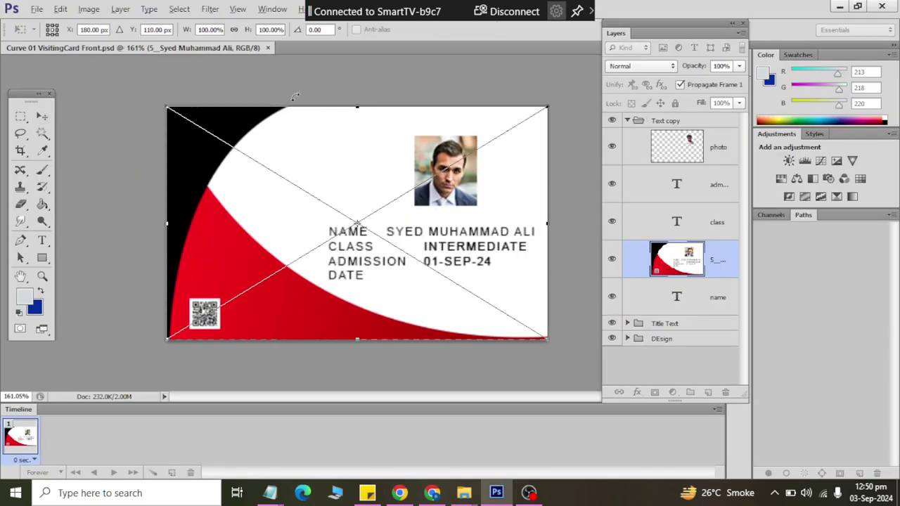
key(ctrl+w)
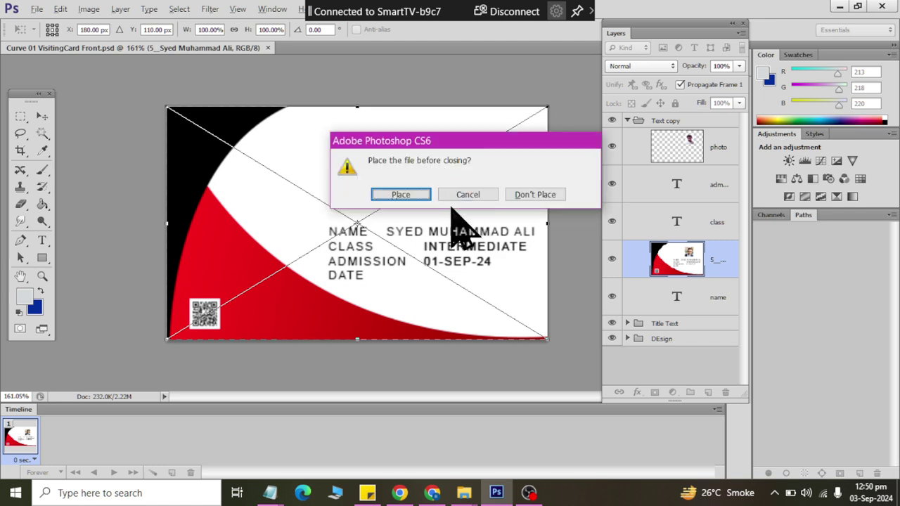
click(535, 197)
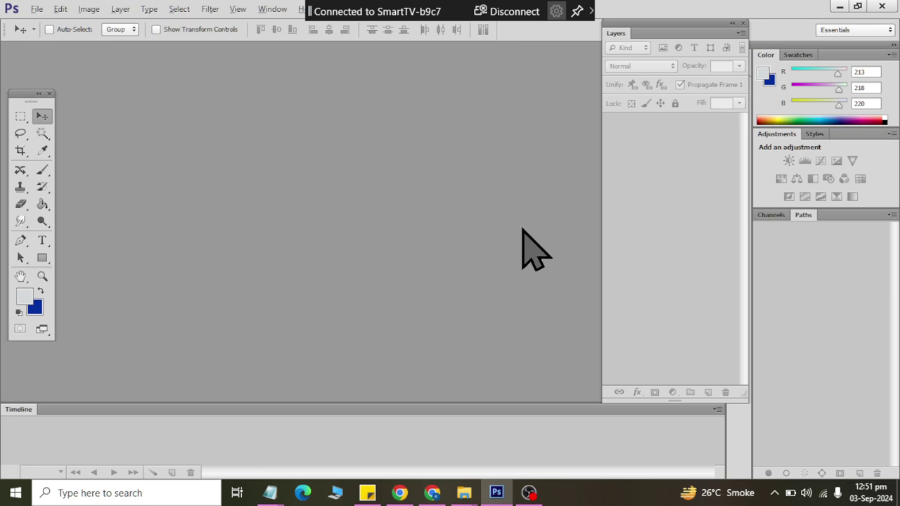
key(alt+Tab)
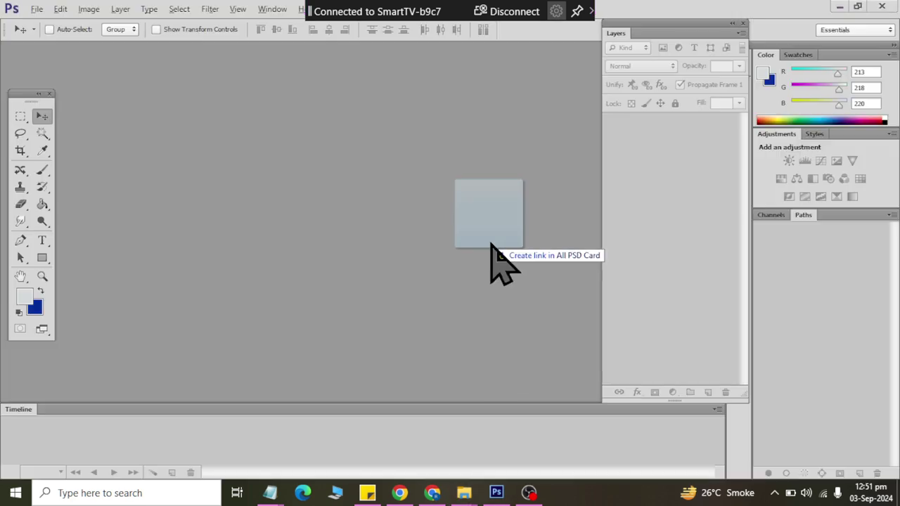
drag(226, 222, 497, 278)
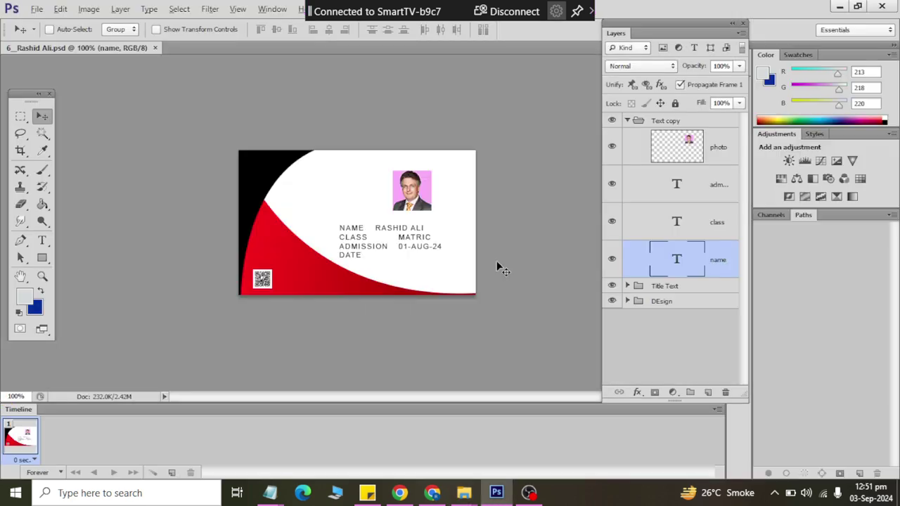
Inspect and close the sixth card, then check and close 1_ .psd (photo, MATRIC, 01-AUG-24).
alt+scroll(472, 183, up, 1)
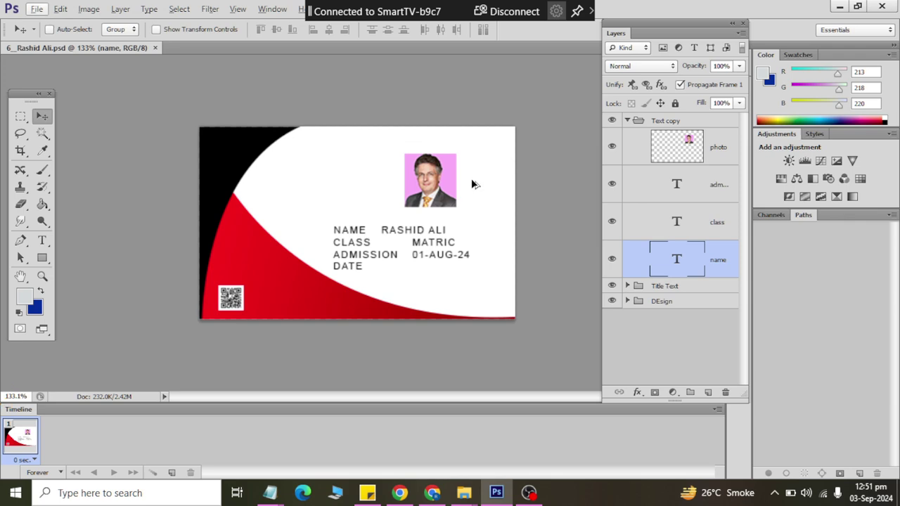
key(ctrl+w)
key(alt+Tab)
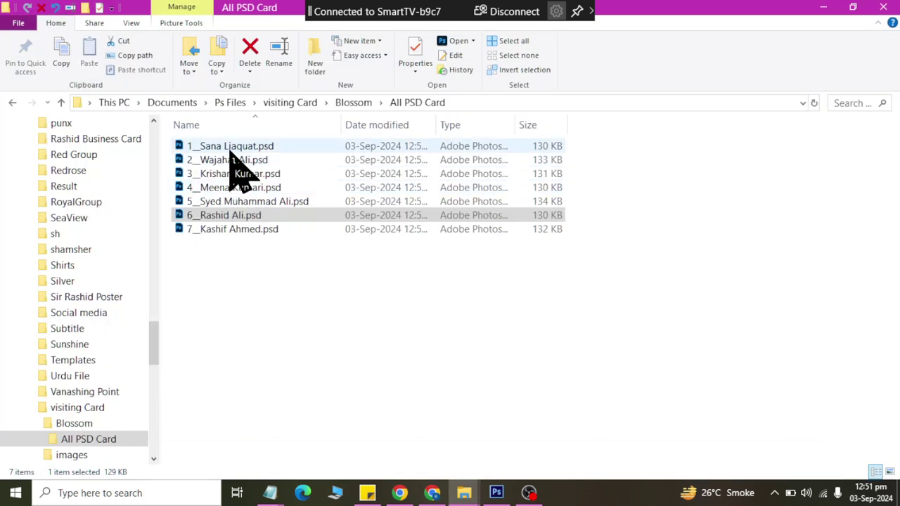
mouse_move(229, 145)
mouse_down()
mouse_move(481, 226)
mouse_move(490, 250)
mouse_up()
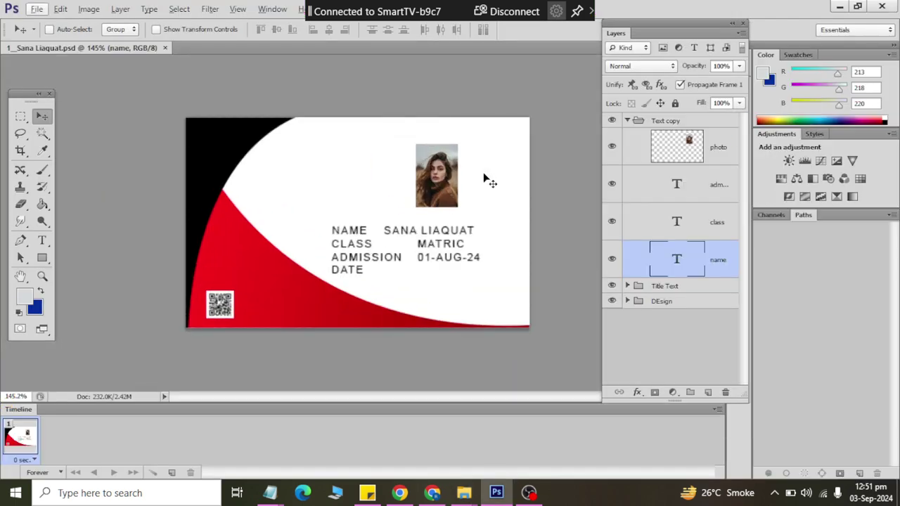
key(ctrl+w)
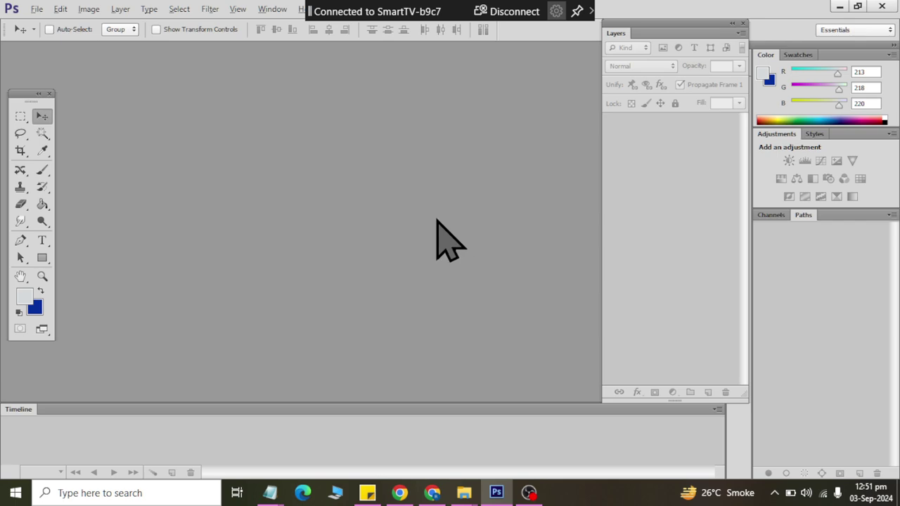
key(alt+Tab)
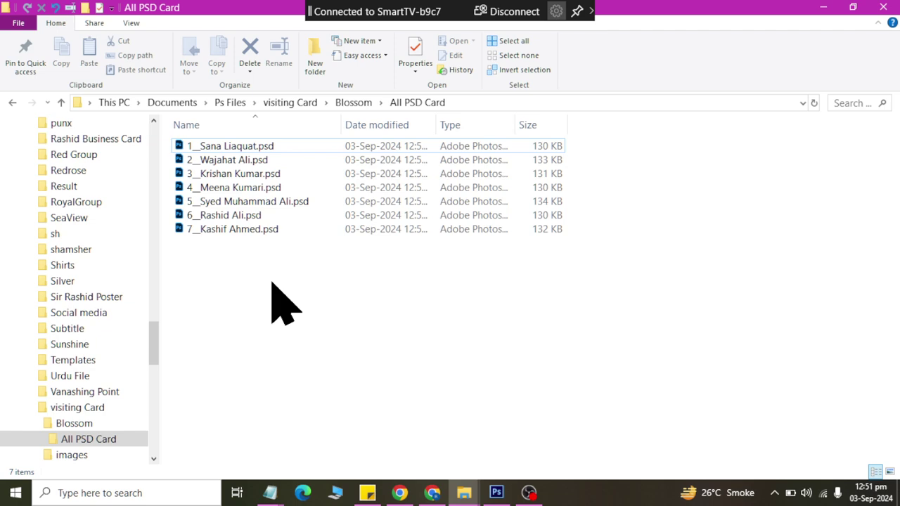
Create a new folder named 'All PNG JPG' in Blossom, beside All PSD Card.
key(BackSpace)
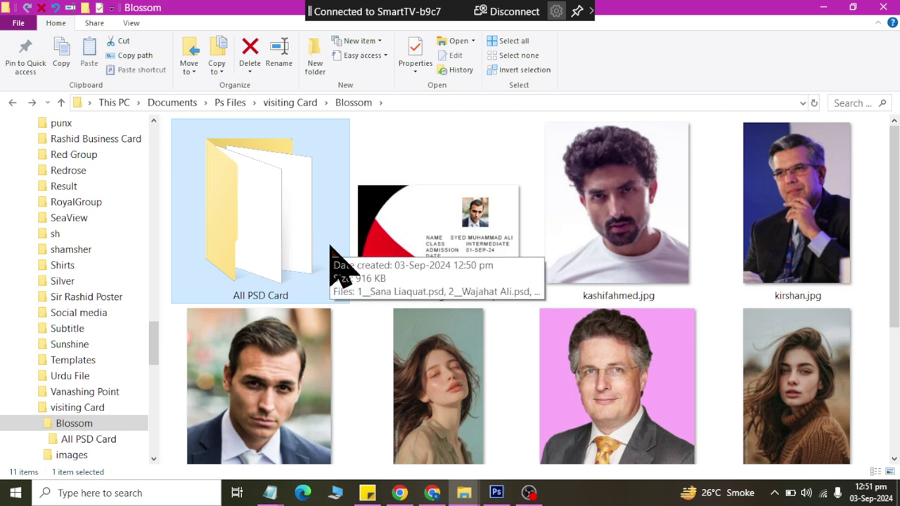
key(ctrl+shift+n)
text(A)
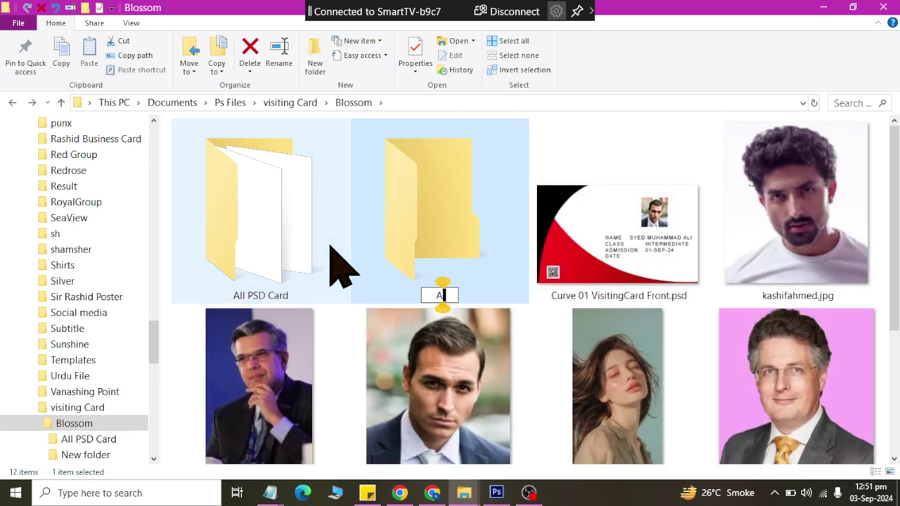
text(ll PNG)
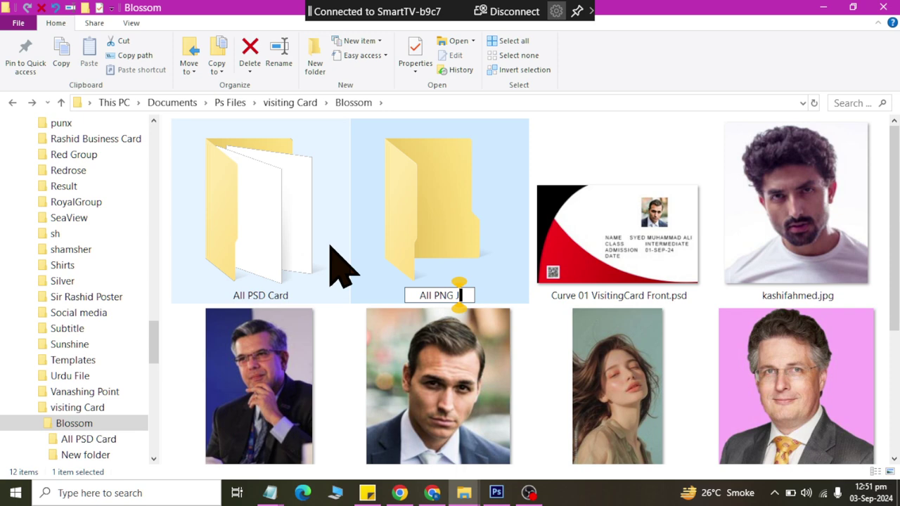
text( JPG)
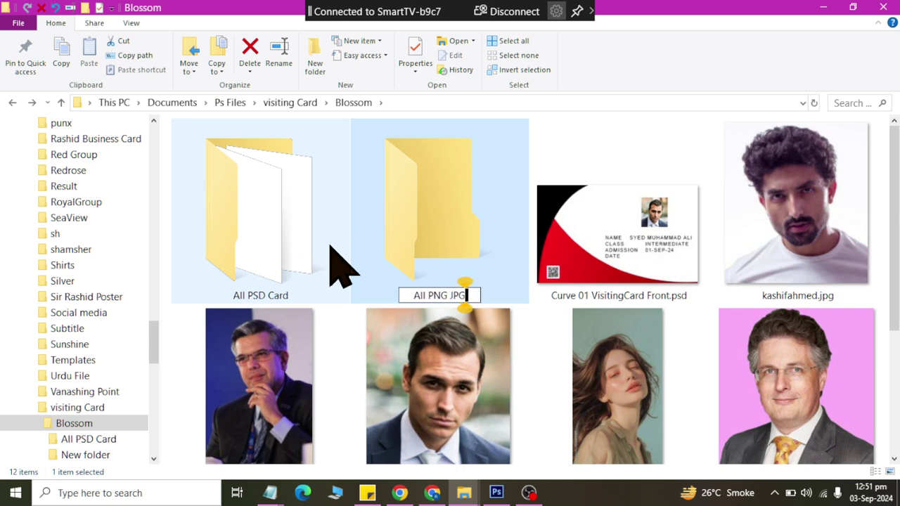
key(Return)
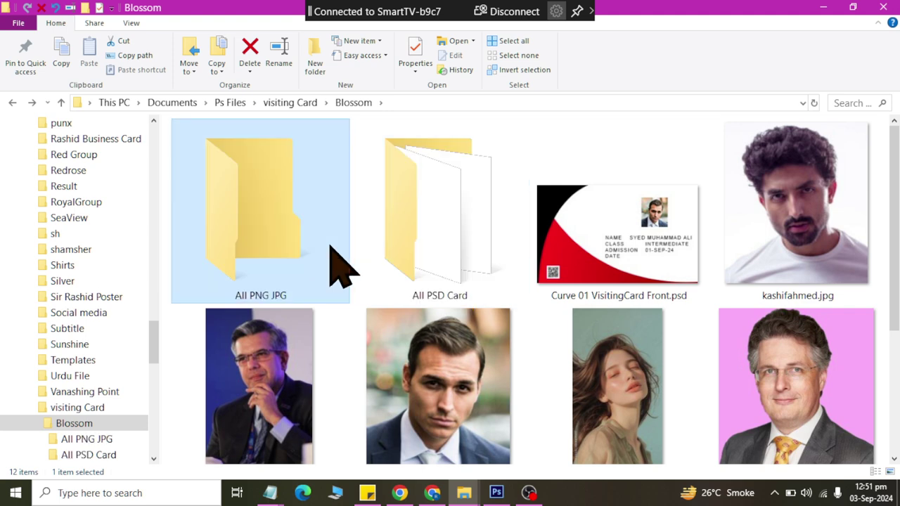
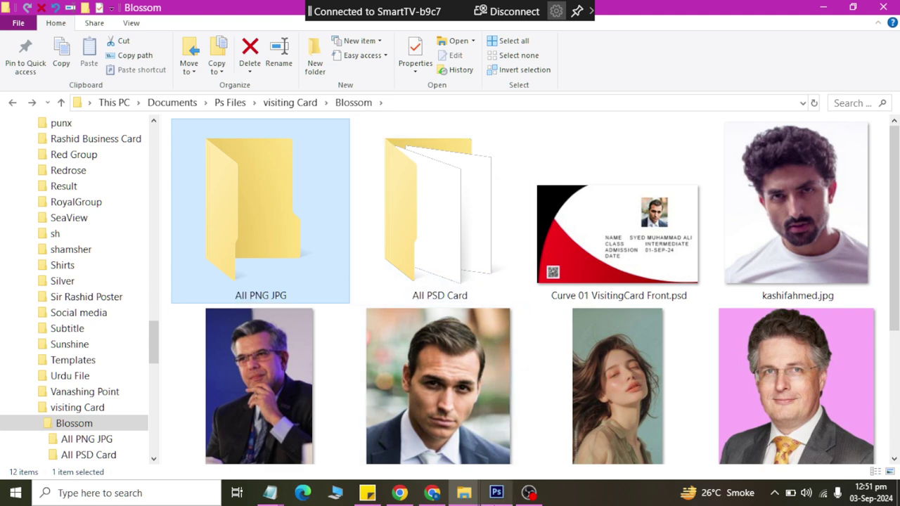
Bring Photoshop to the front and launch the File > Scripts > Image Processor dialog.
click(496, 493)
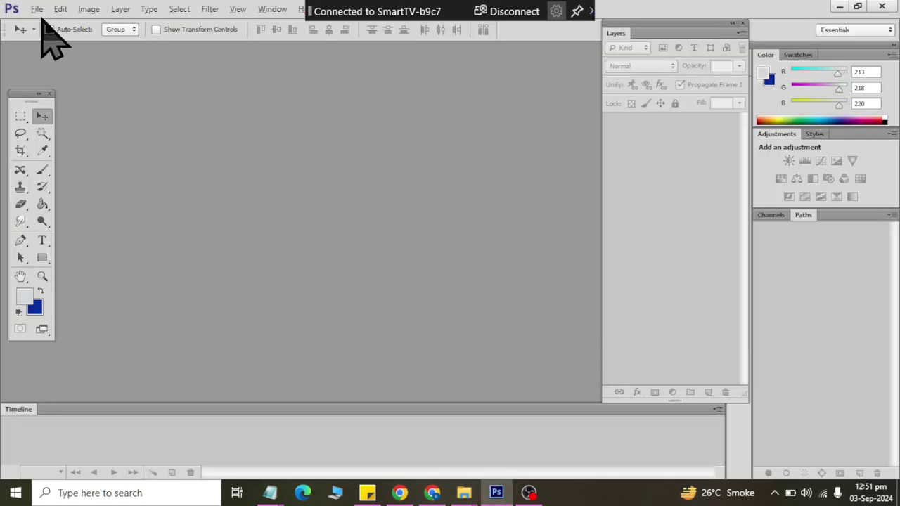
click(36, 10)
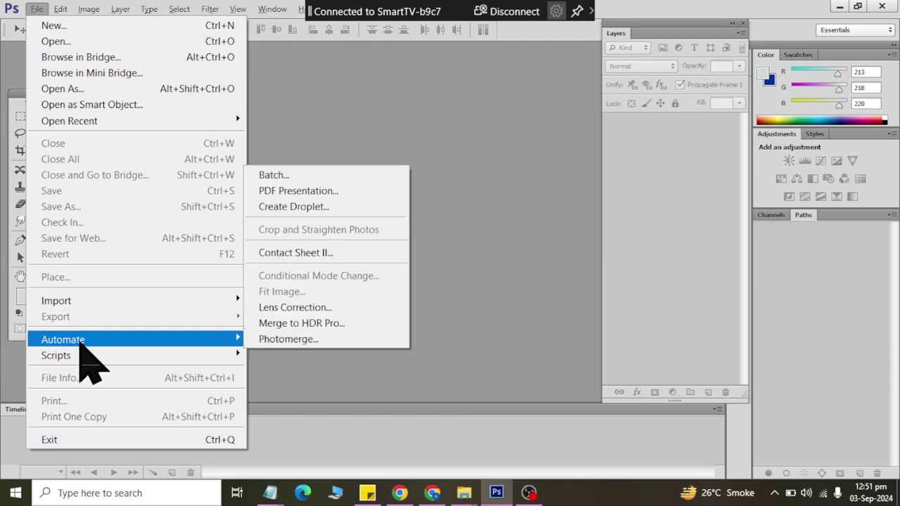
mouse_move(56, 355)
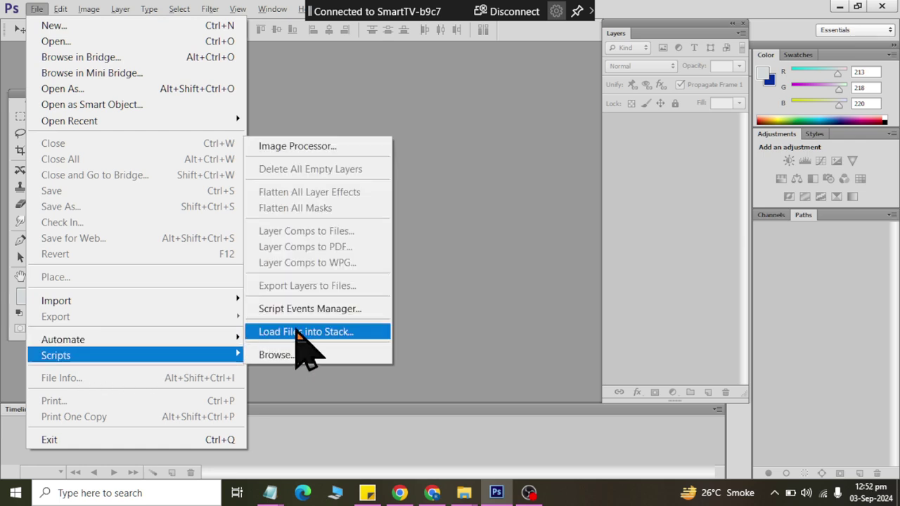
click(307, 148)
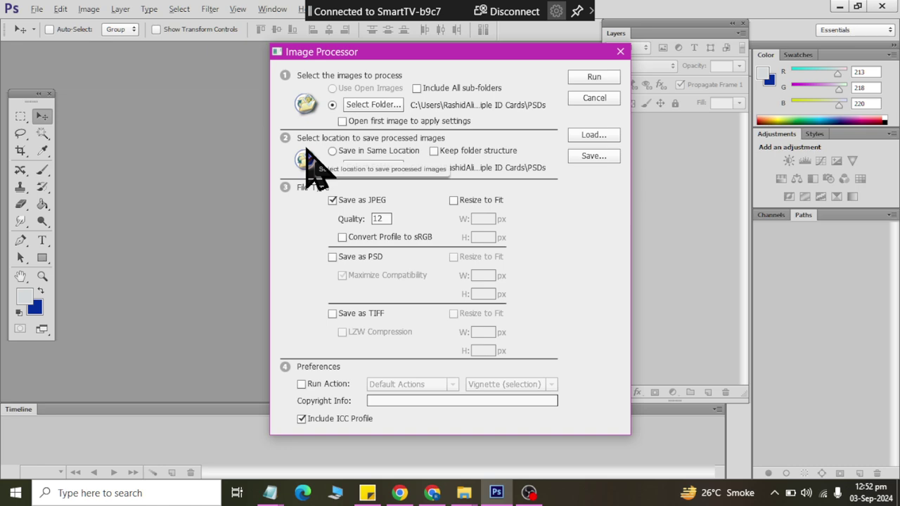
Set the source folder to All PSD Card by pasting its path copied from Explorer.
click(373, 104)
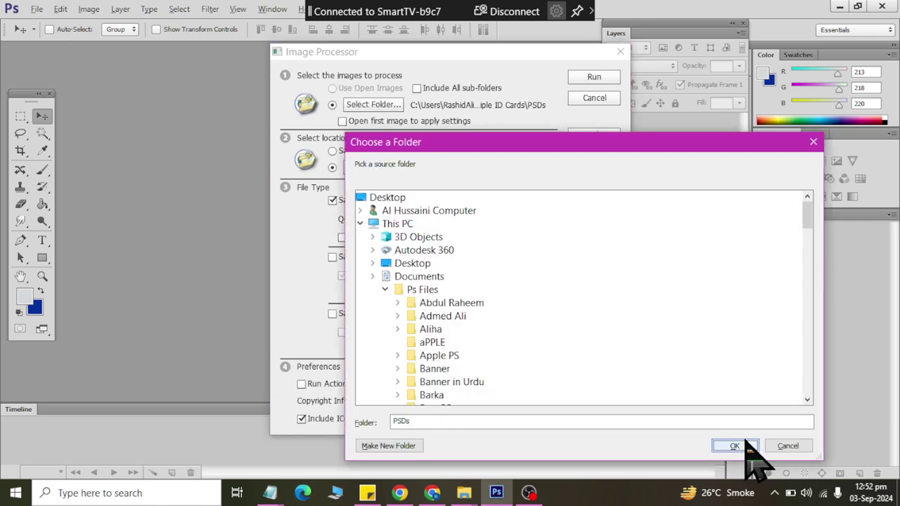
click(735, 446)
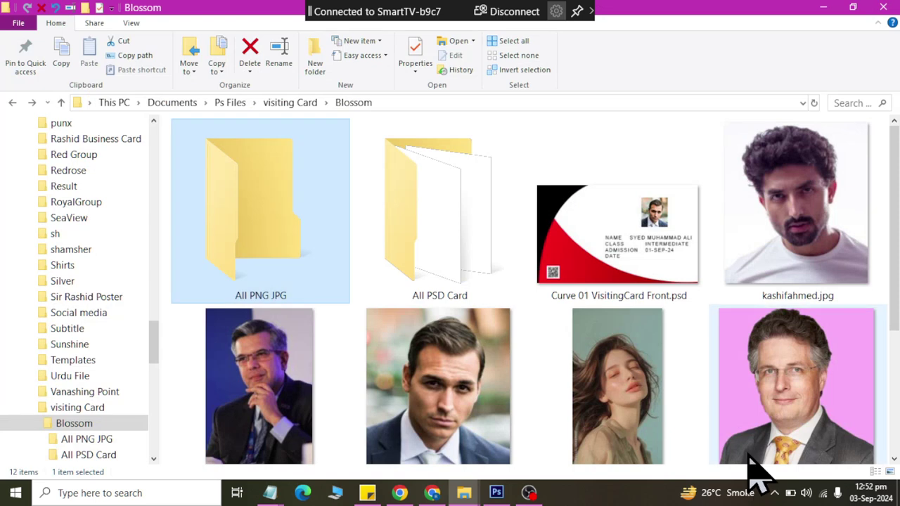
double_click(419, 225)
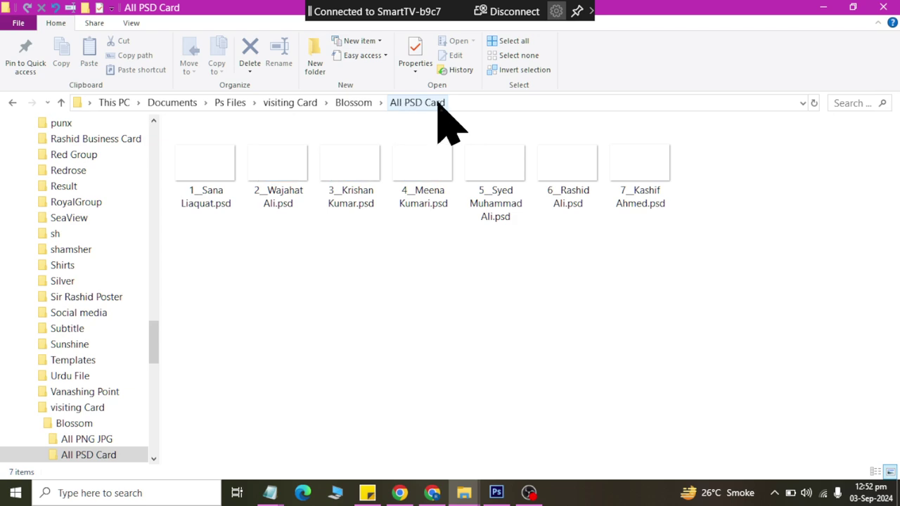
click(472, 104)
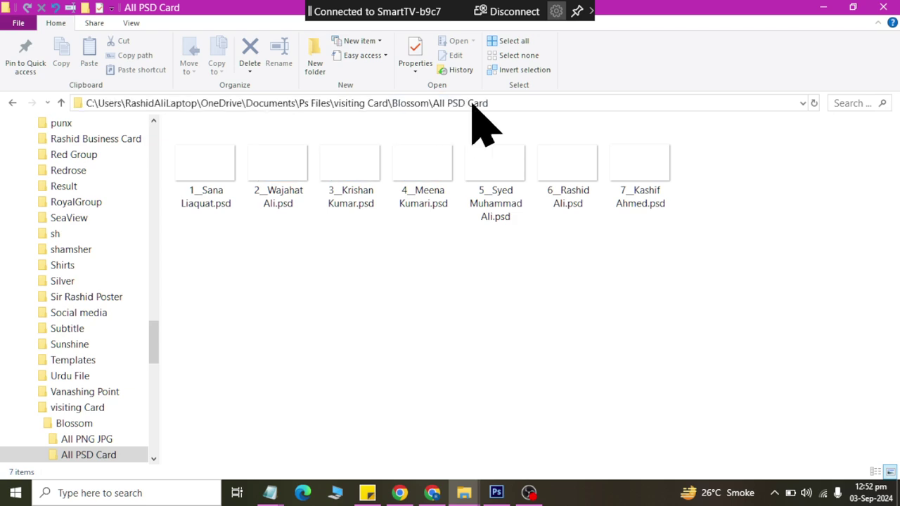
key(alt+Tab)
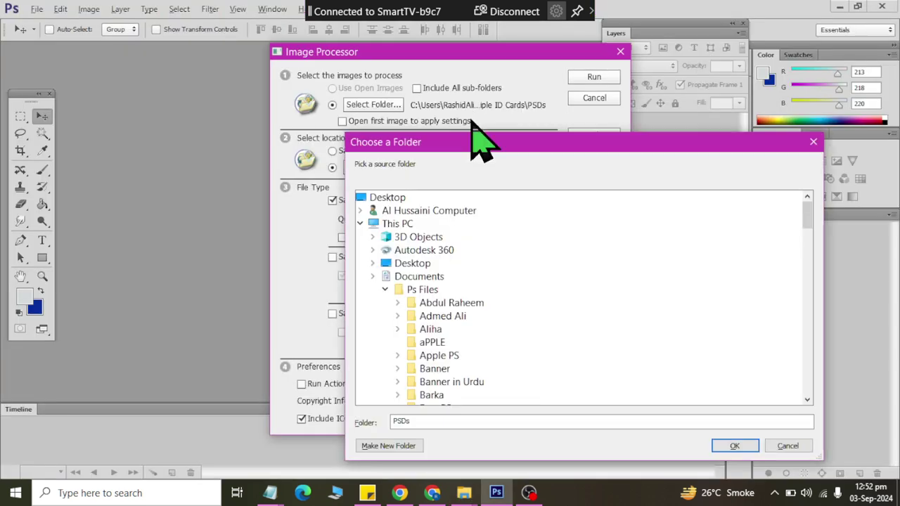
double_click(478, 420)
text(C:\Users\RashidAliLaptop\OneDrive\Documents\Ps Files\visiting Card\Blossom\All PSD Card)
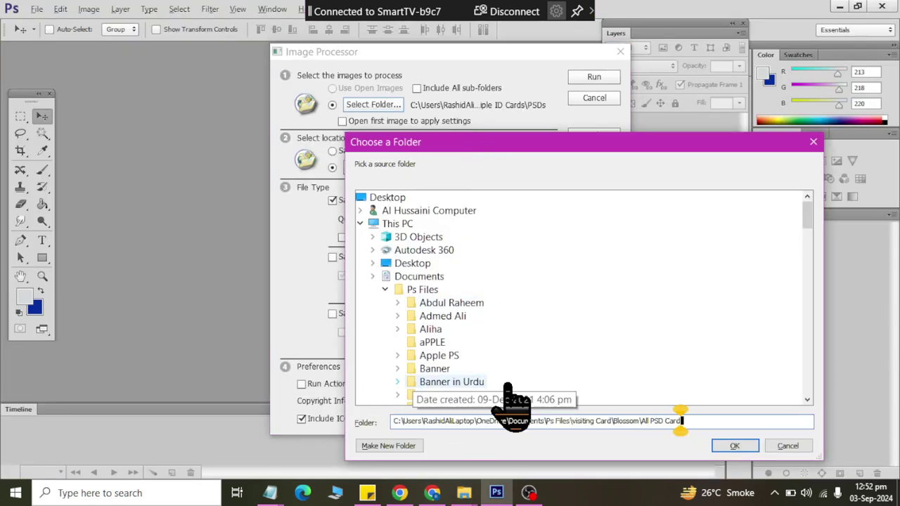
click(735, 447)
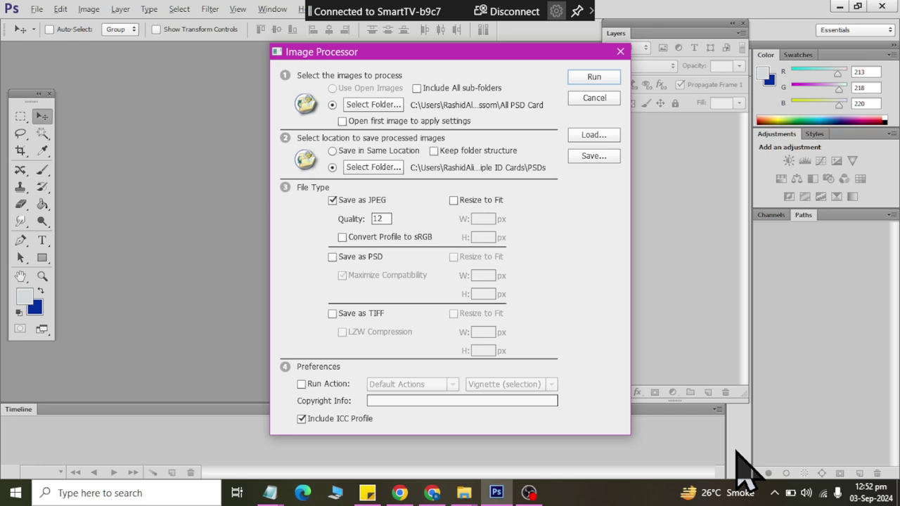
key(alt+Tab)
key(alt+Up)
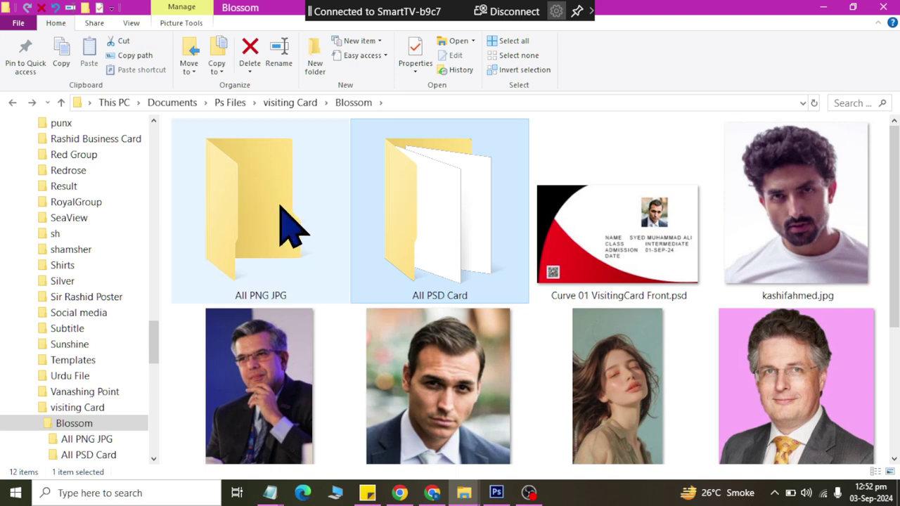
Set the destination folder to All PNG JPG by pasting its path copied from Explorer.
double_click(291, 213)
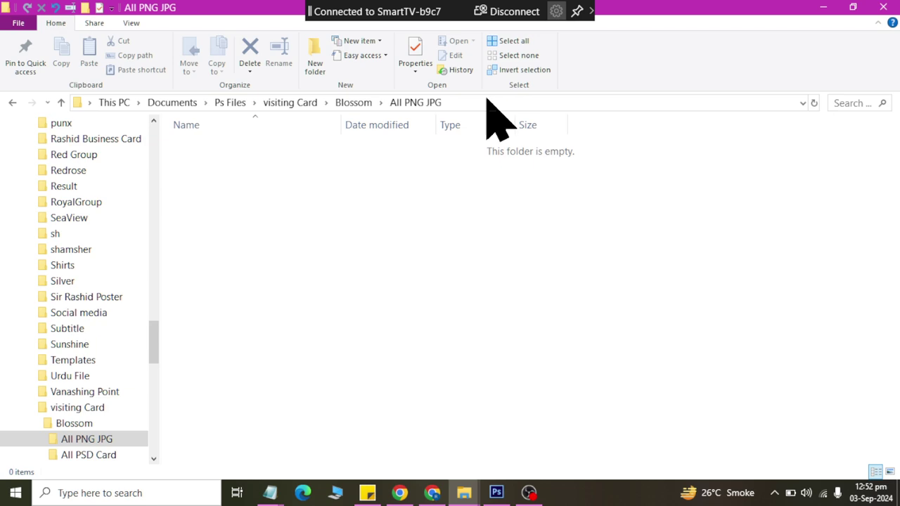
click(488, 102)
key(alt+Tab)
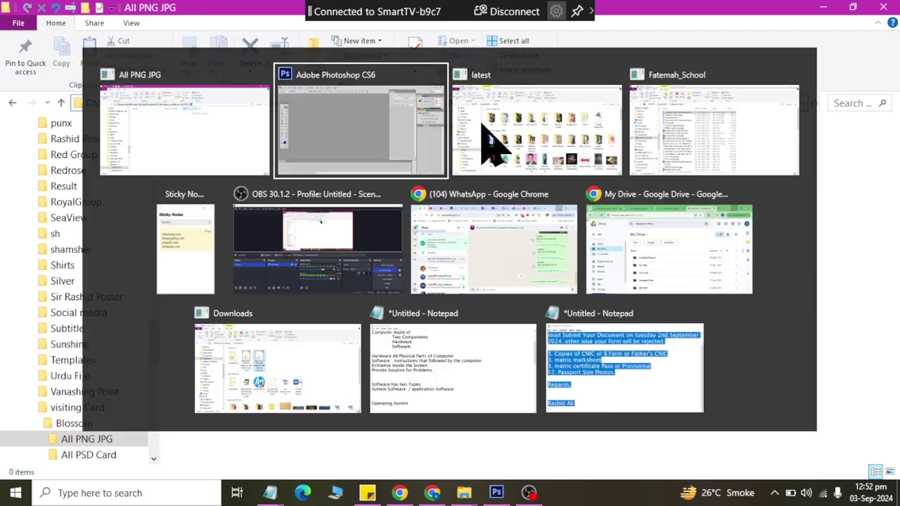
click(373, 169)
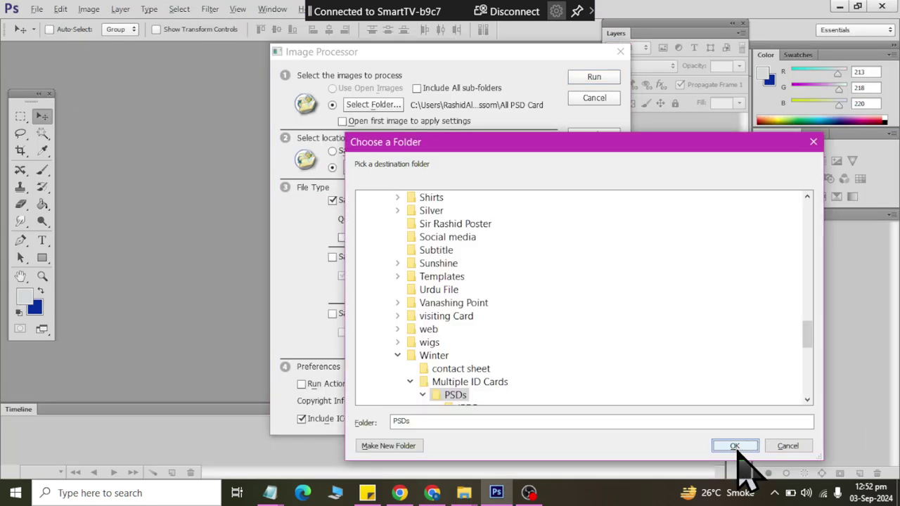
double_click(464, 420)
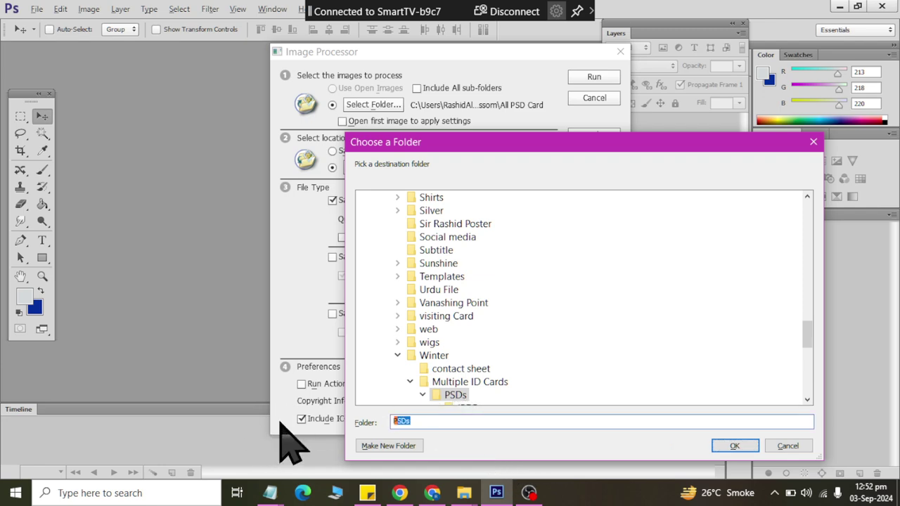
text(C:\Users\RashidAliLaptop\OneDrive\Documents\Ps Files\visiting Card\Blossom\All PNG JPG)
click(735, 446)
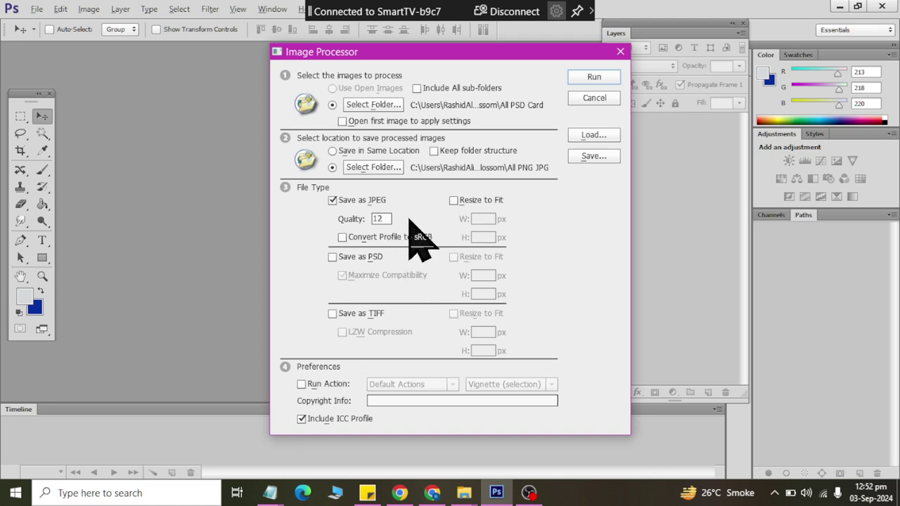
Keep Save as JPEG on, try Resize to Fit at 3.6 × 2.2, then turn resizing off.
click(333, 200)
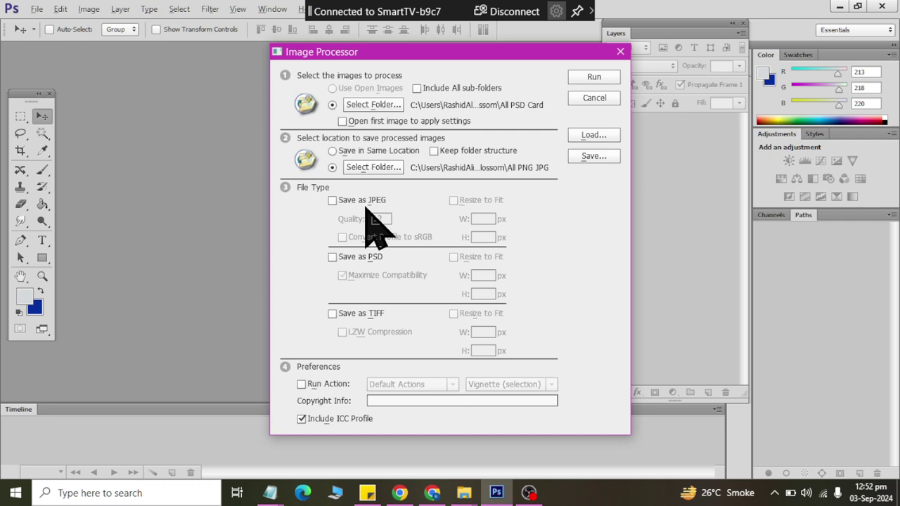
click(357, 204)
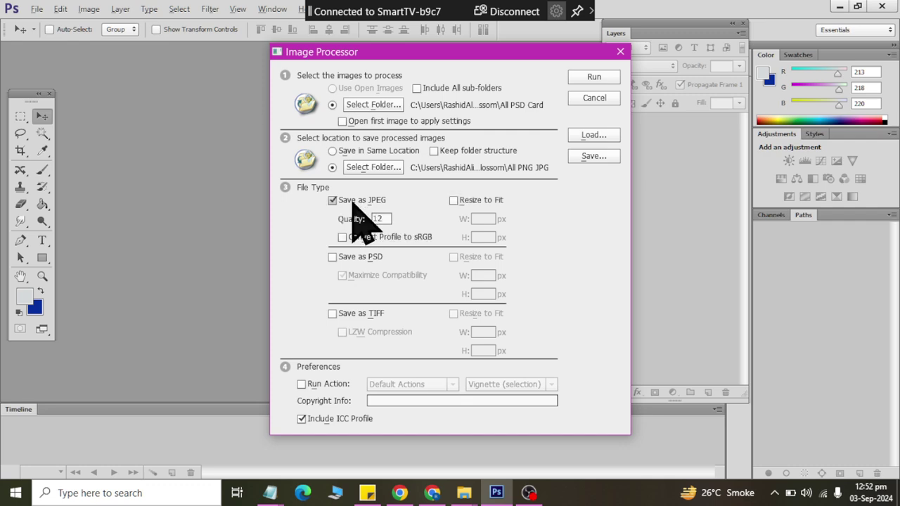
click(454, 200)
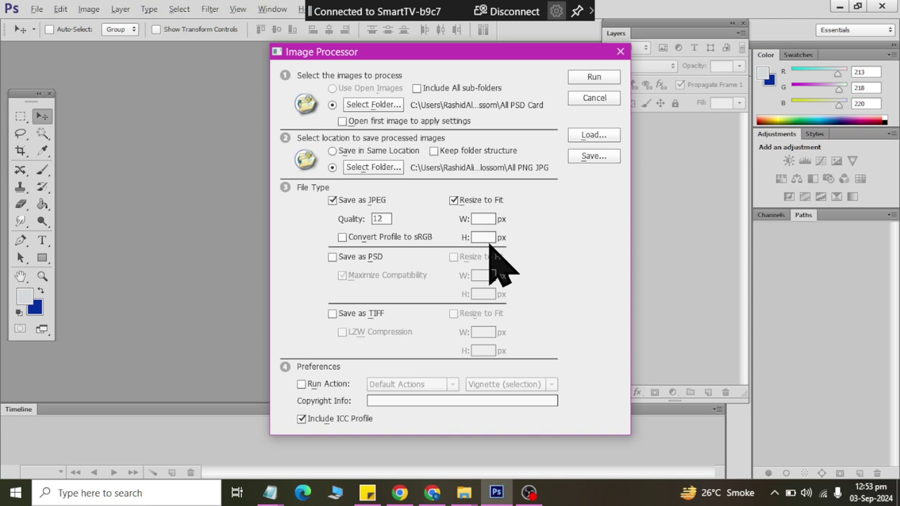
click(491, 220)
text(3.6)
key(Tab)
text(2.2)
click(470, 204)
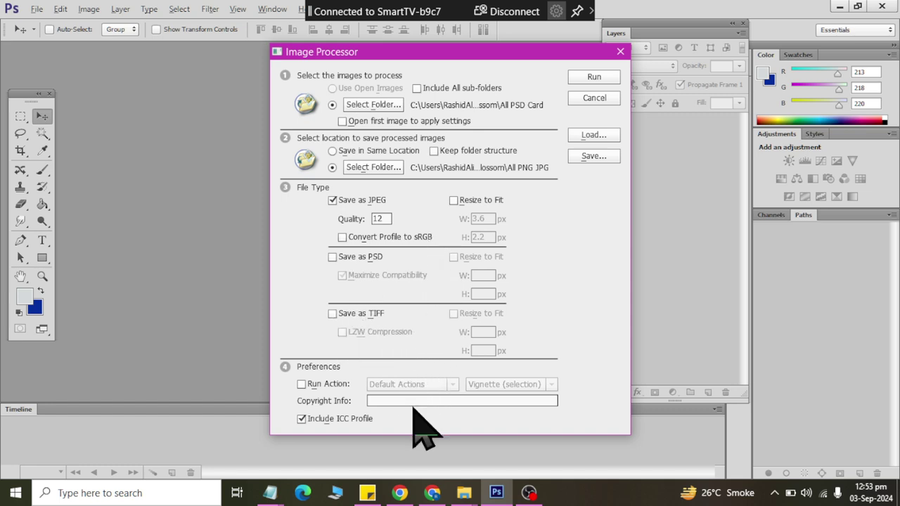
Run the batch conversion and open the first converted card in All PNG JPG's JPEG folder.
click(588, 82)
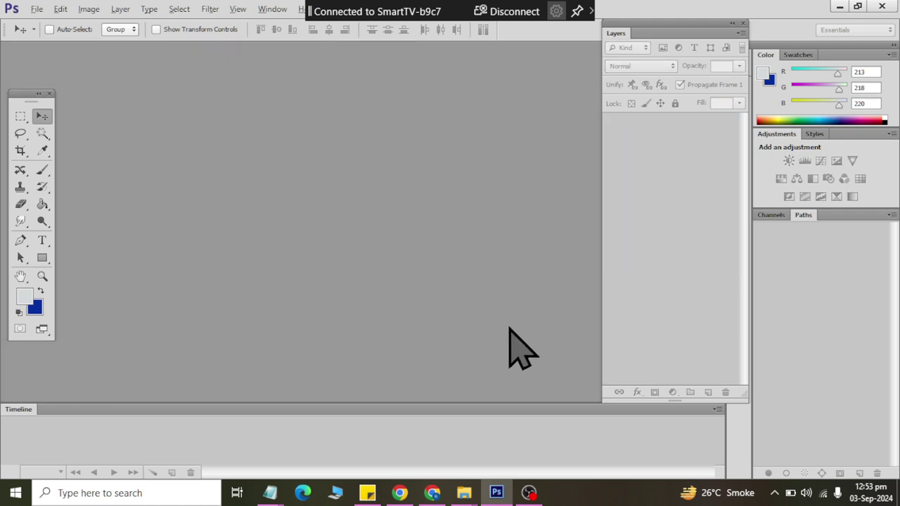
mouse_move(463, 493)
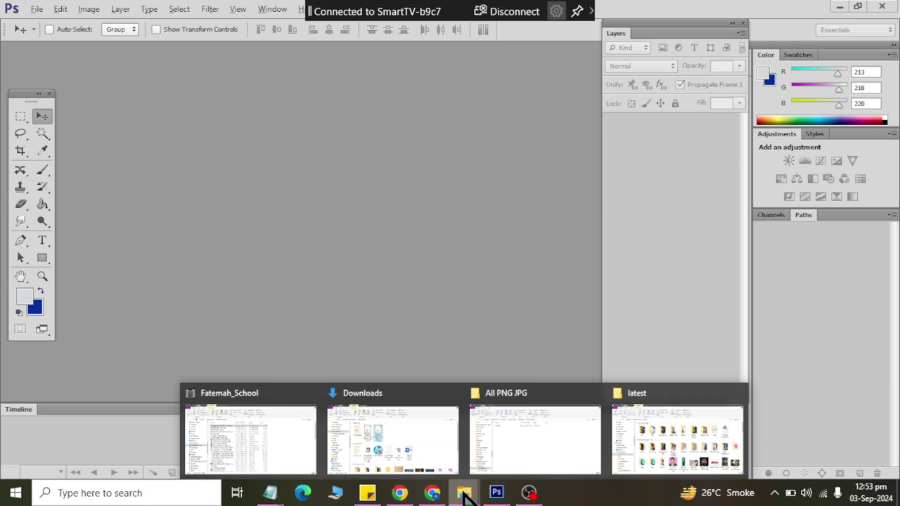
click(494, 439)
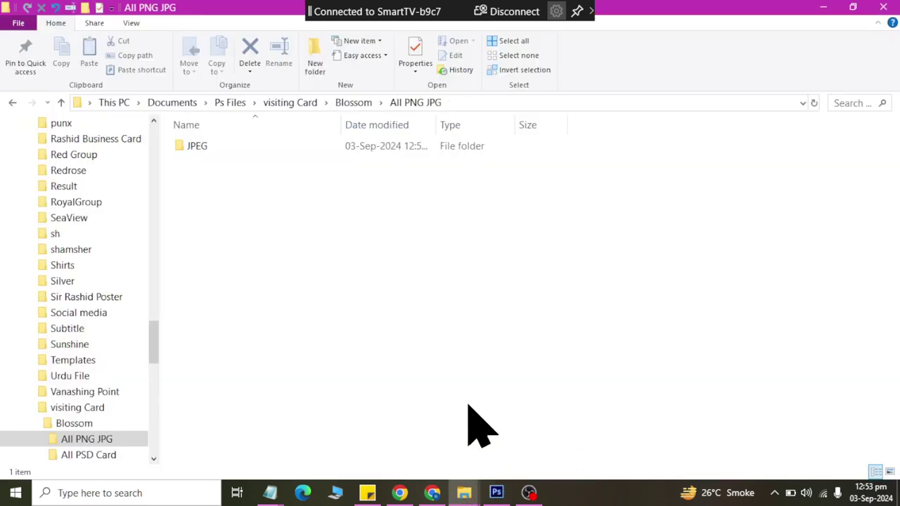
double_click(186, 152)
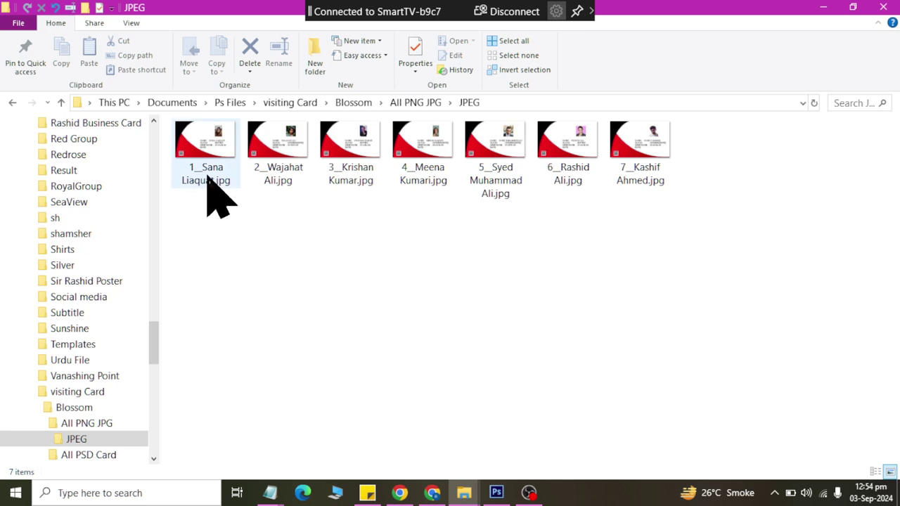
click(201, 162)
double_click(200, 162)
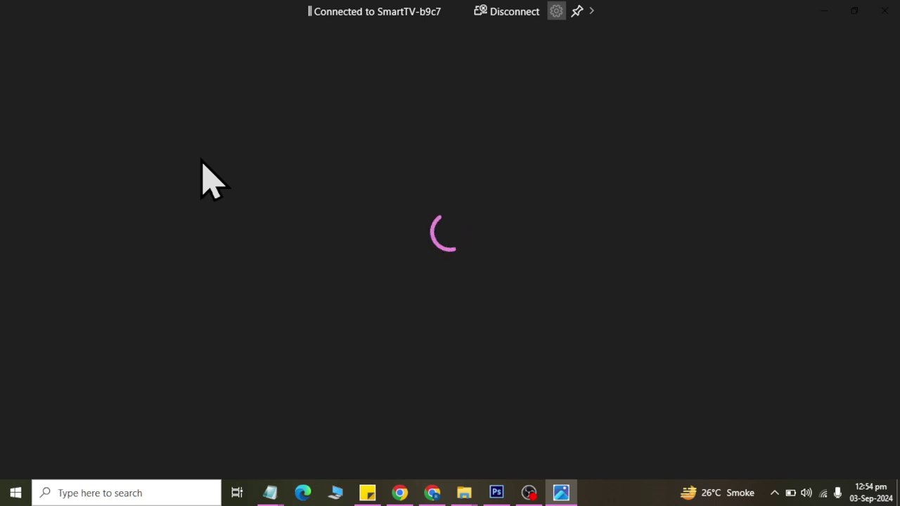
Step through three more converted ID card images, then close the photo viewer.
key(Right)
key(Right)
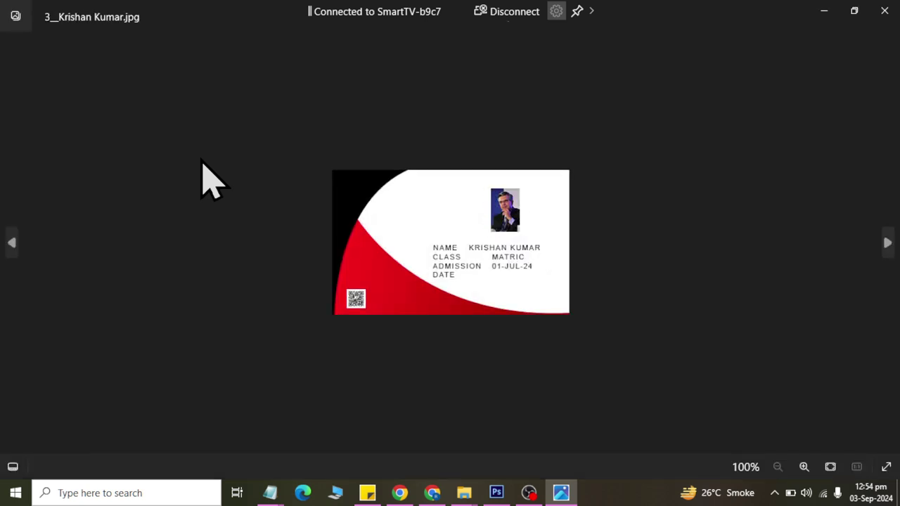
key(Right)
key(Right)
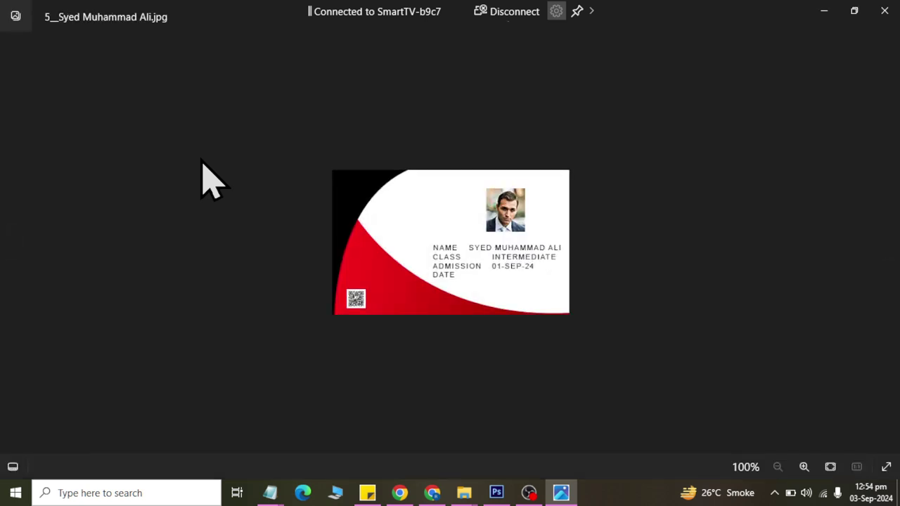
key(Right)
key(Right)
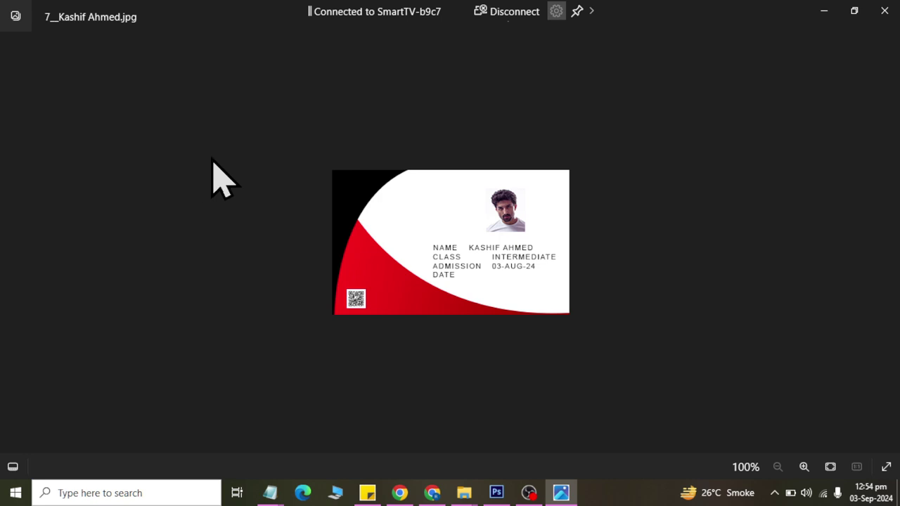
click(882, 11)
click(433, 239)
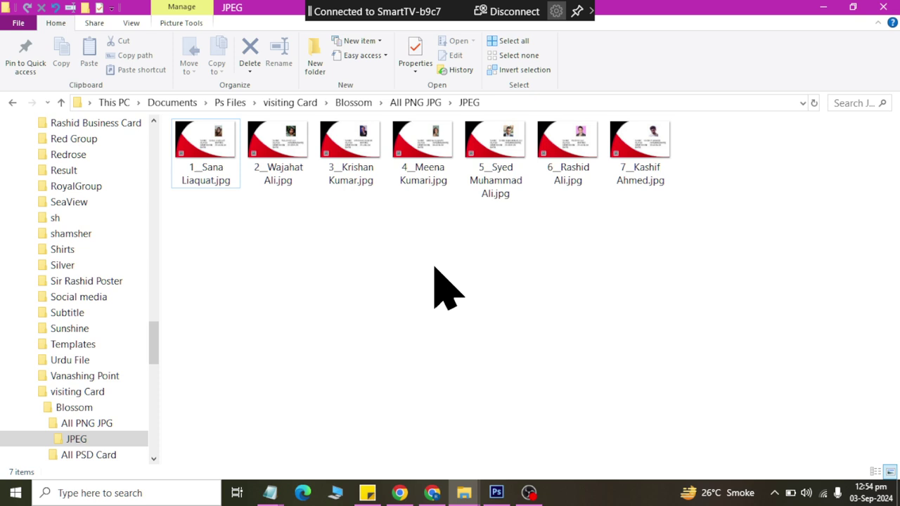
Navigate back from the JPEG folder up to the Blossom folder.
click(12, 103)
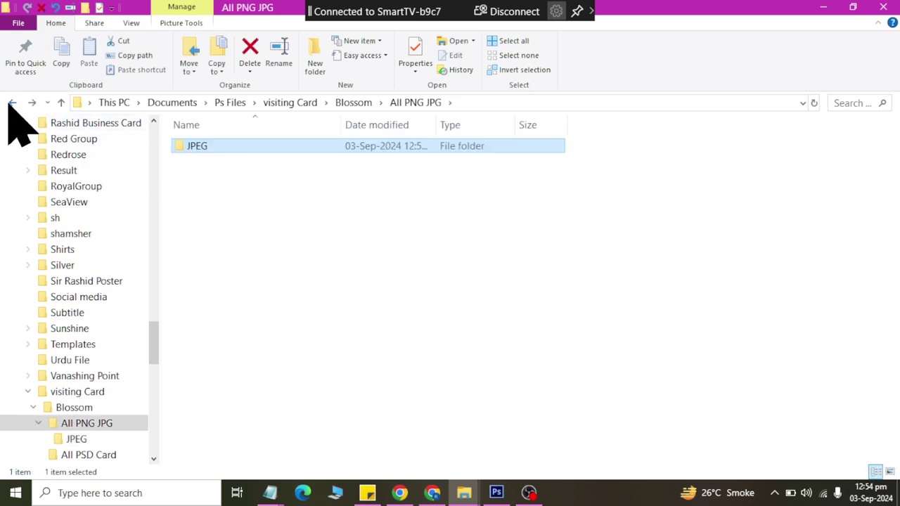
key(BackSpace)
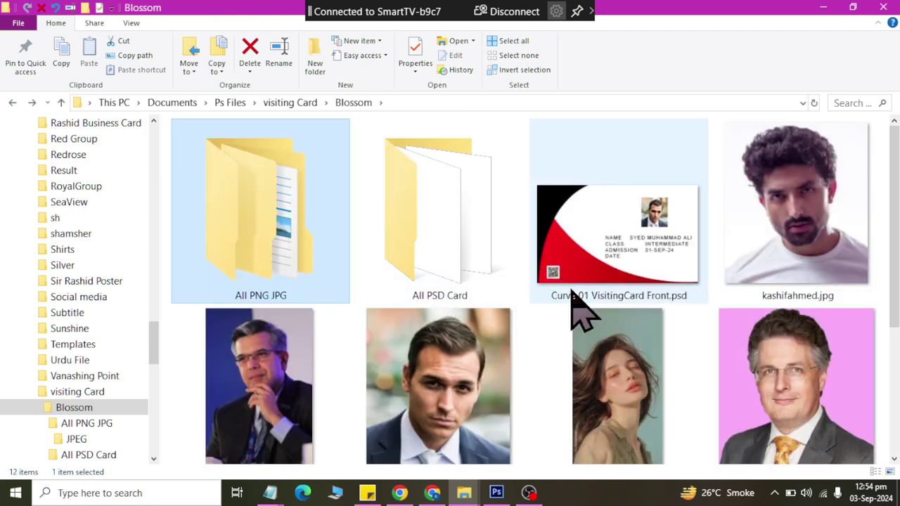